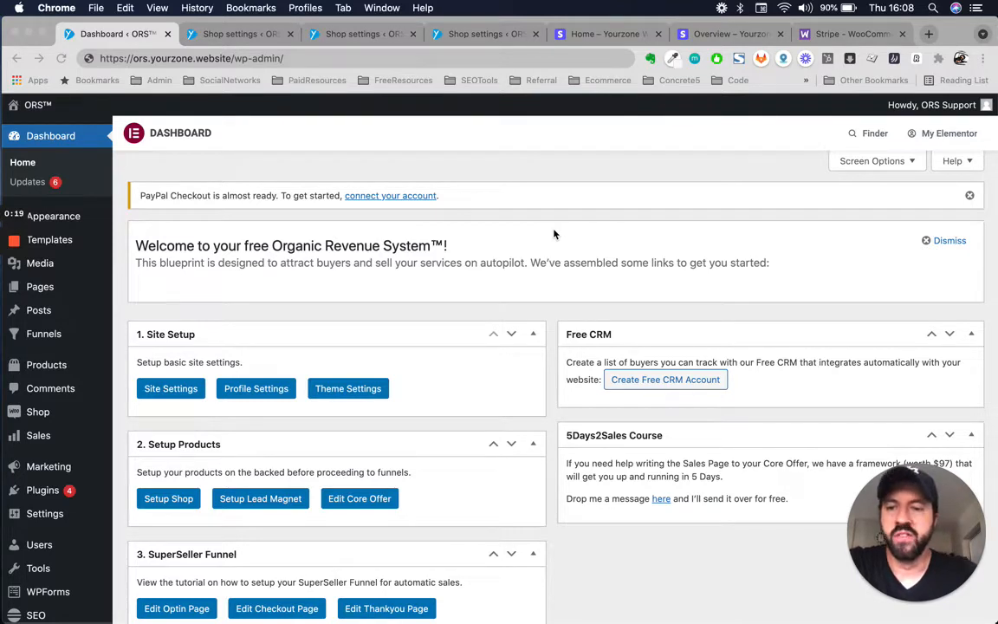
pyautogui.click(534, 172)
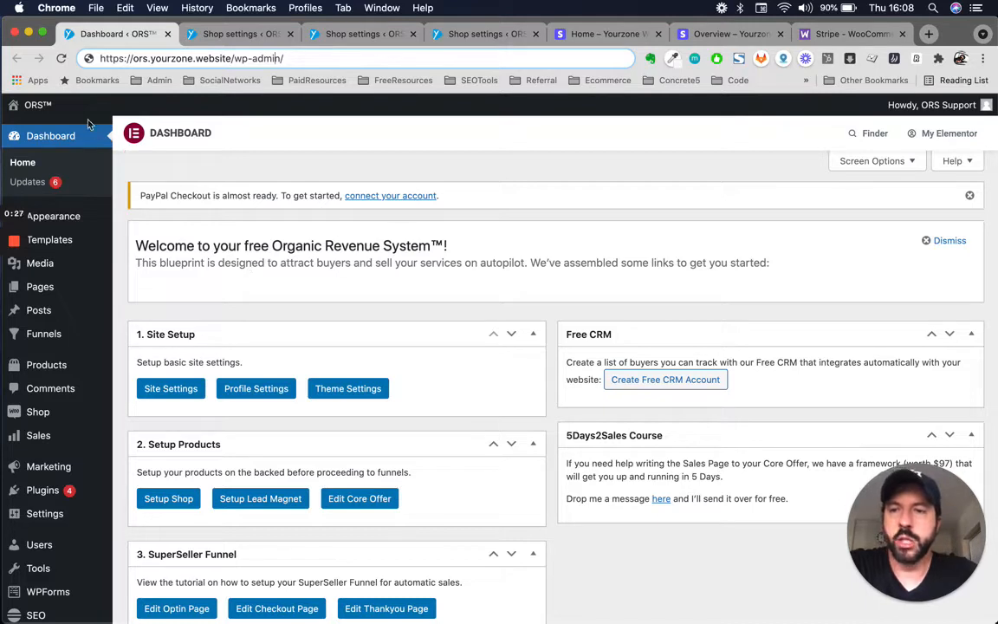
pyautogui.click(491, 171)
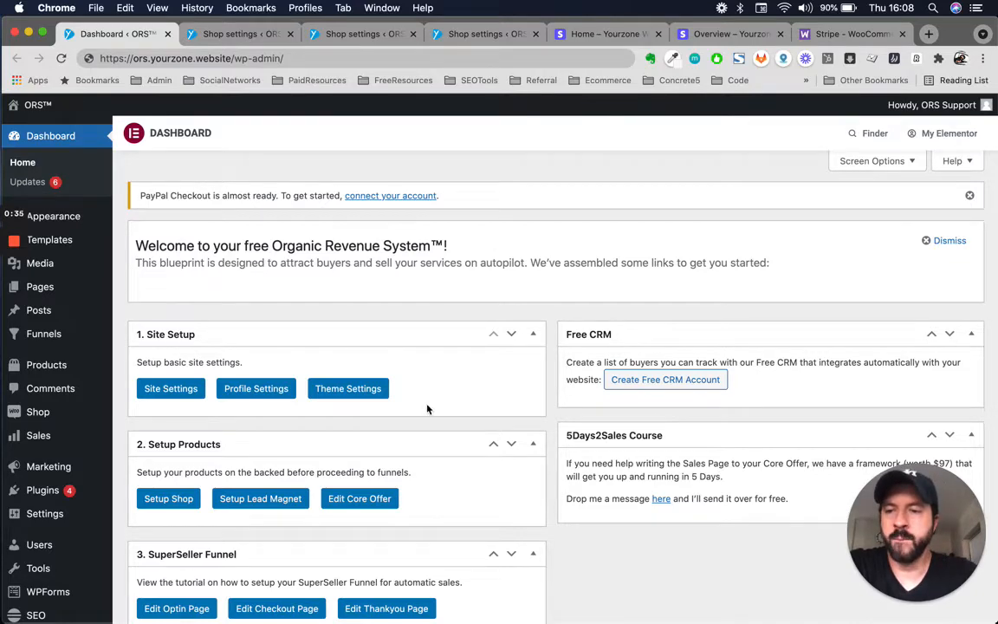
pyautogui.scroll(-3, 401, 444)
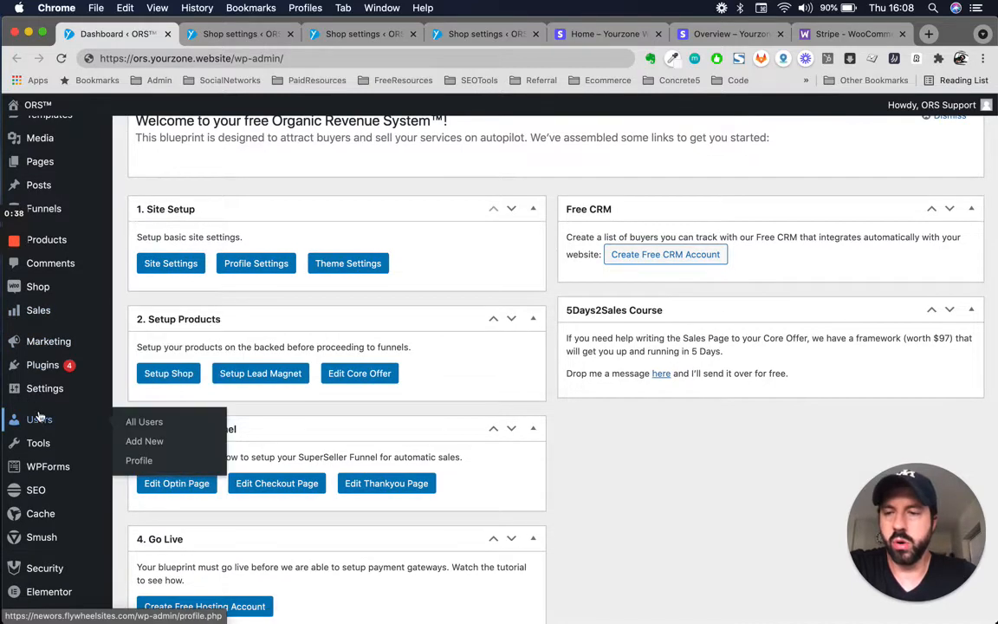
# Open the shop settings and look over the general store options and the list of installed payment methods.
pyautogui.moveTo(39, 295)
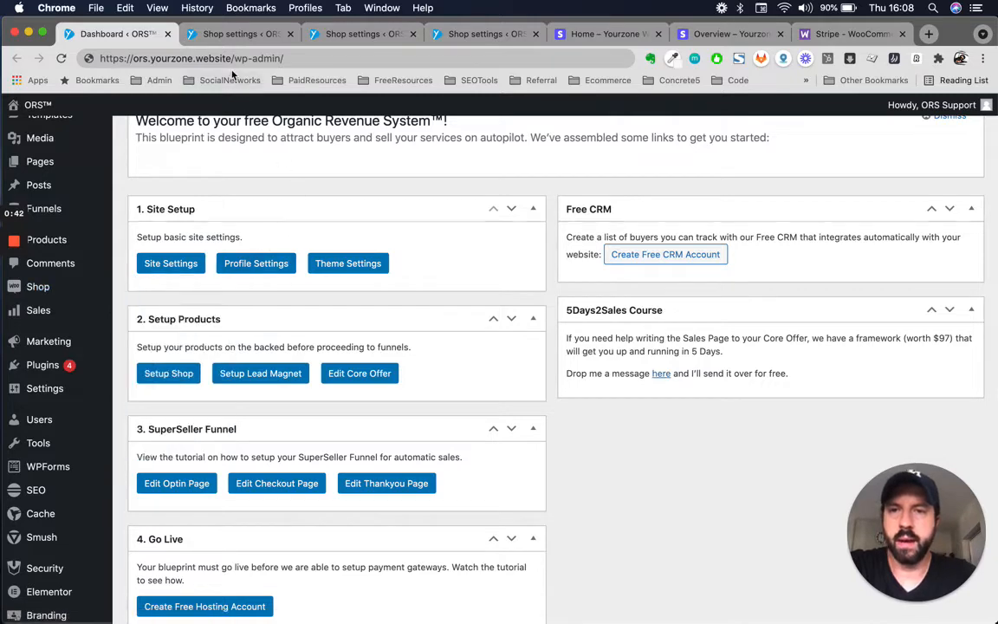
pyautogui.click(246, 40)
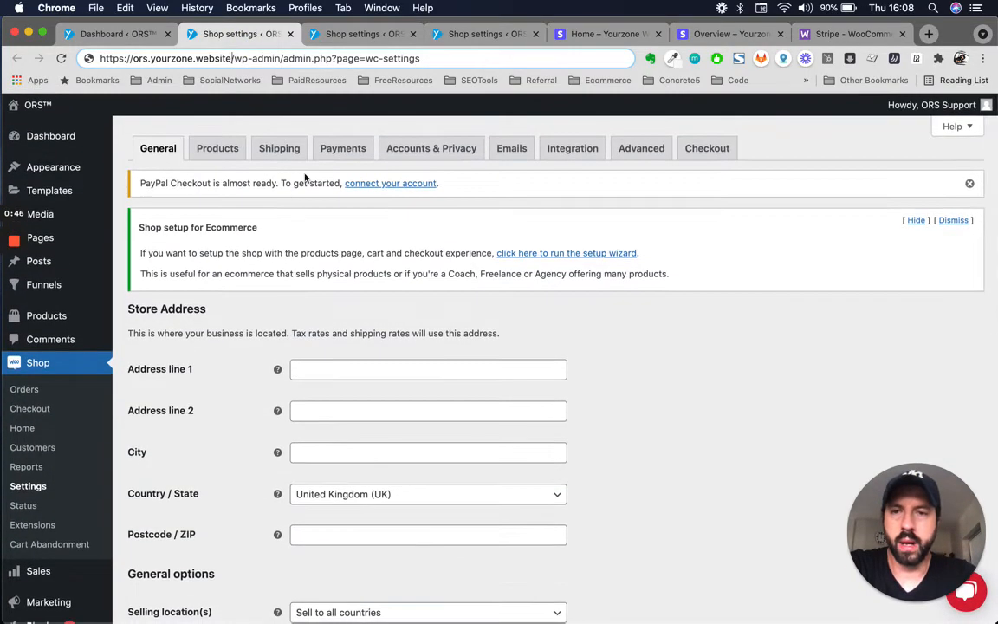
pyautogui.scroll(-5, 363, 403)
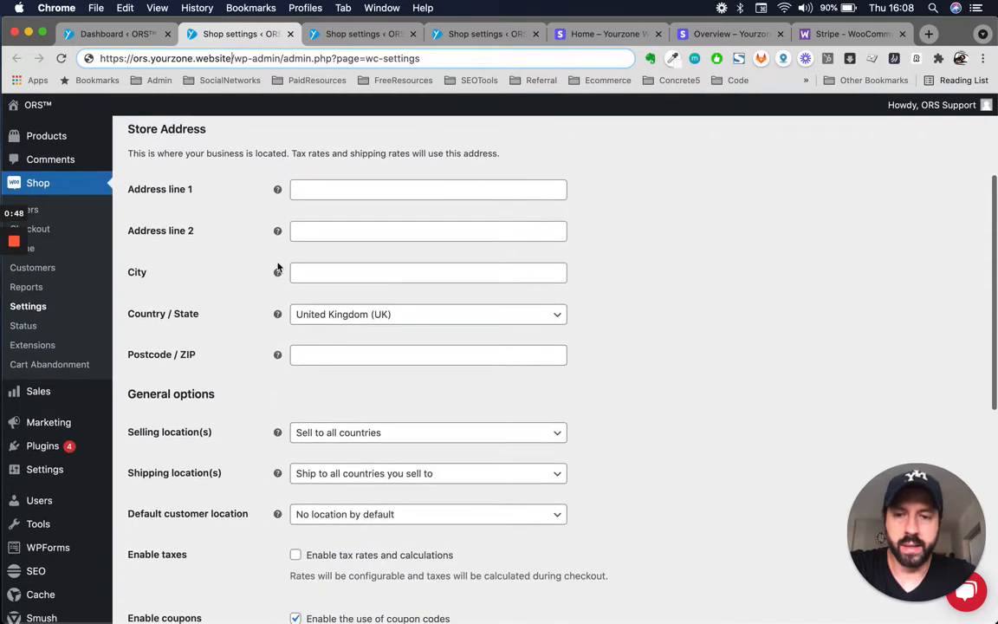
pyautogui.scroll(5, 339, 392)
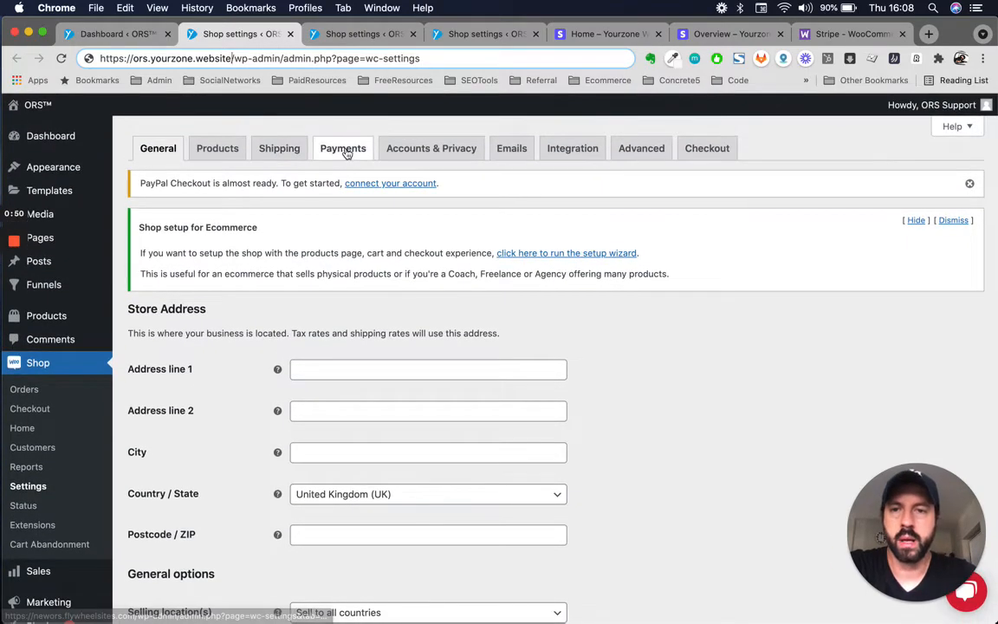
pyautogui.click(364, 33)
pyautogui.scroll(-4, 363, 413)
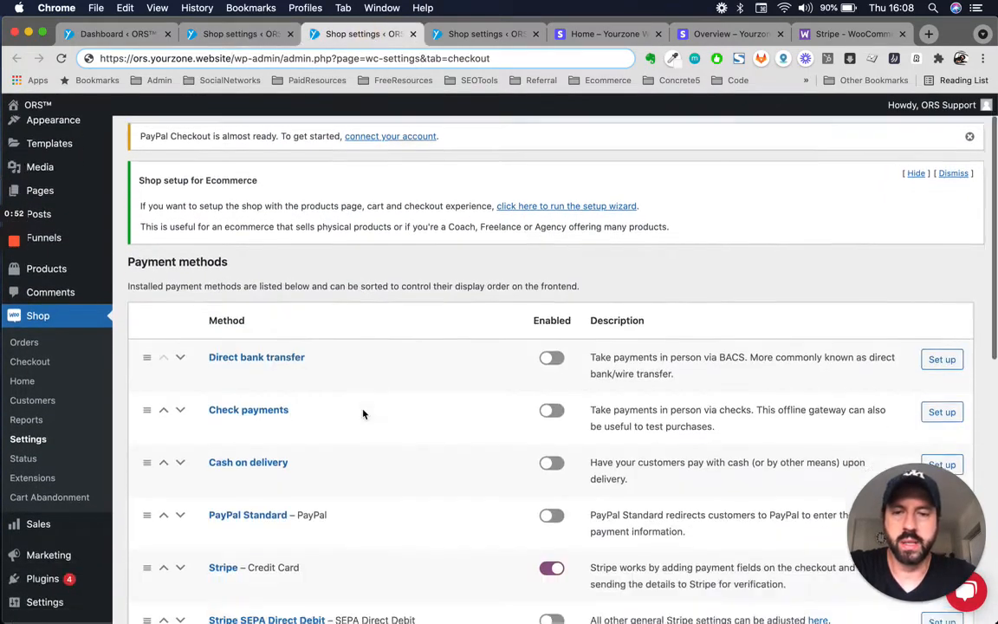
pyautogui.scroll(-3, 363, 414)
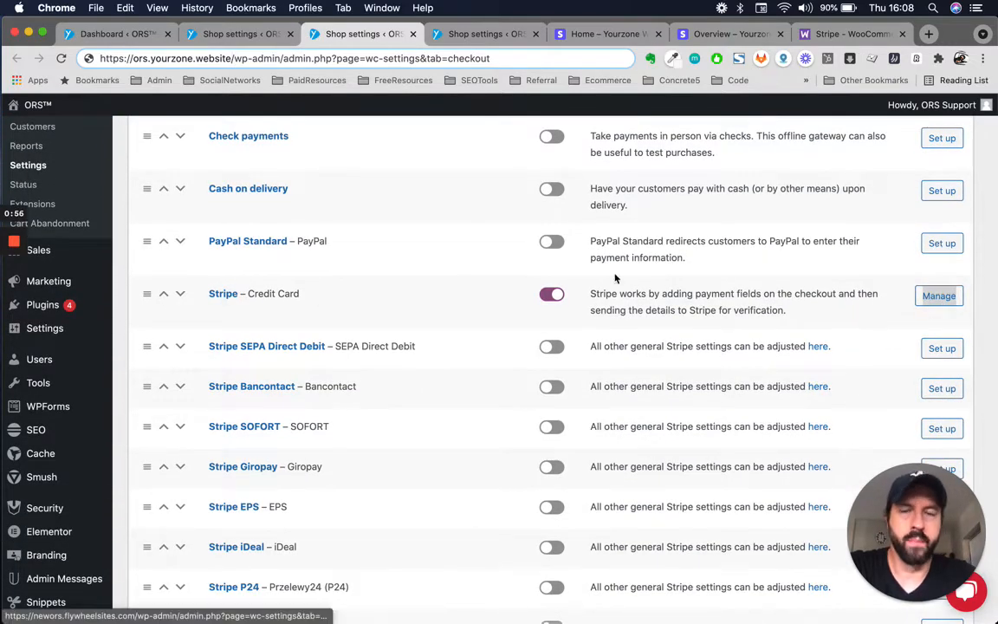
pyautogui.scroll(7, 572, 270)
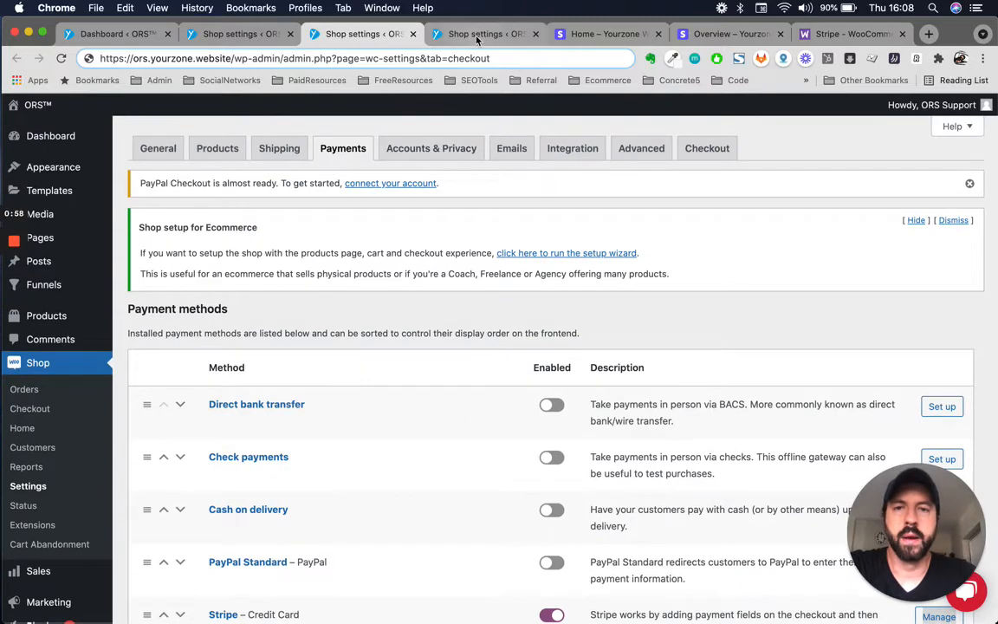
# Open the Stripe payment method's settings and examine the enable option, account key fields and webhook endpoint section.
pyautogui.click(482, 34)
pyautogui.scroll(-3, 732, 434)
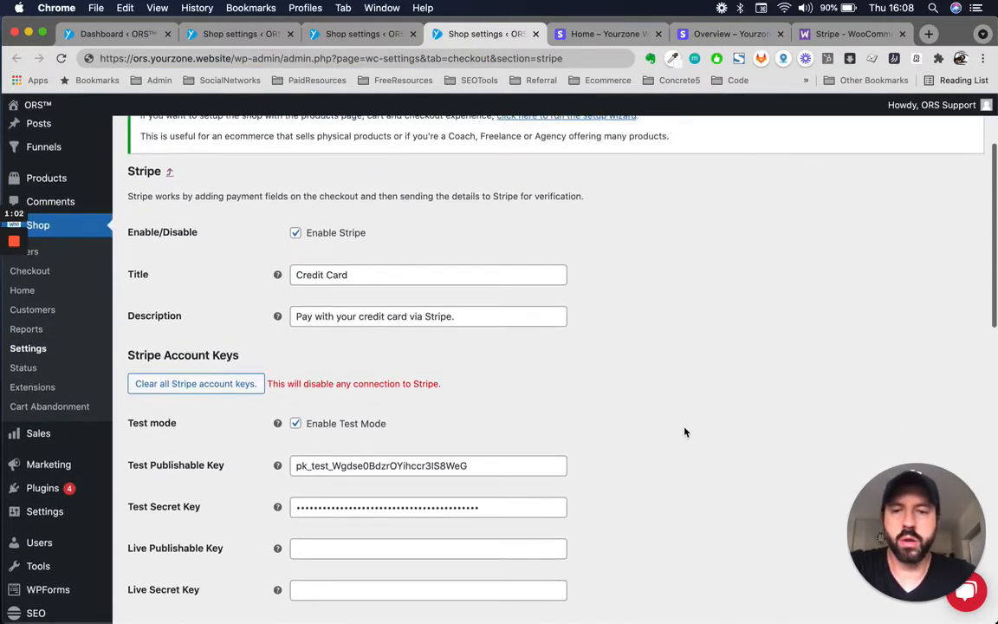
pyautogui.scroll(-3, 684, 432)
pyautogui.scroll(-3, 684, 432)
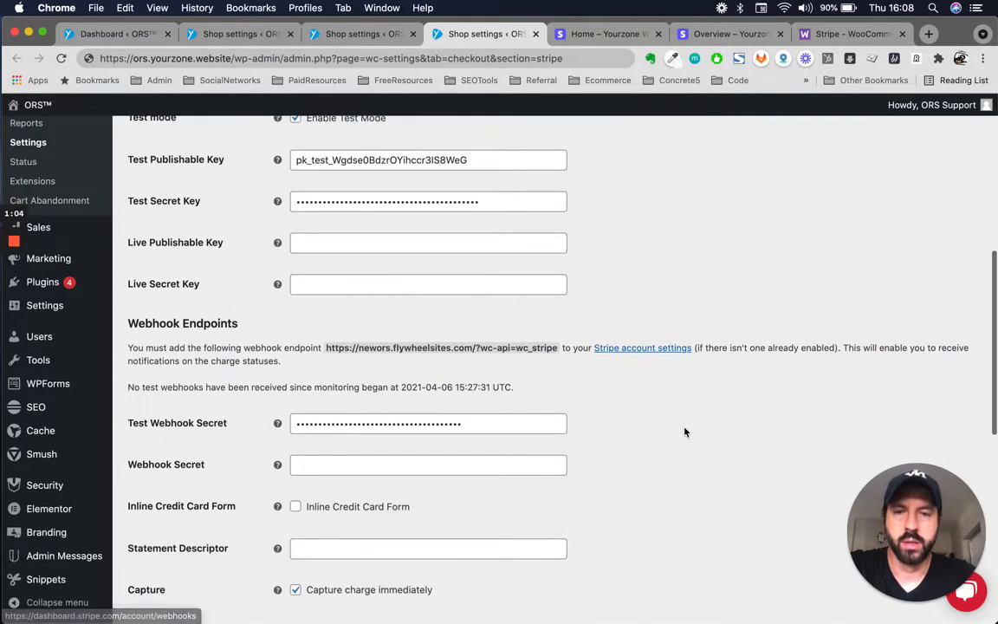
pyautogui.scroll(9, 685, 431)
pyautogui.scroll(-3, 684, 432)
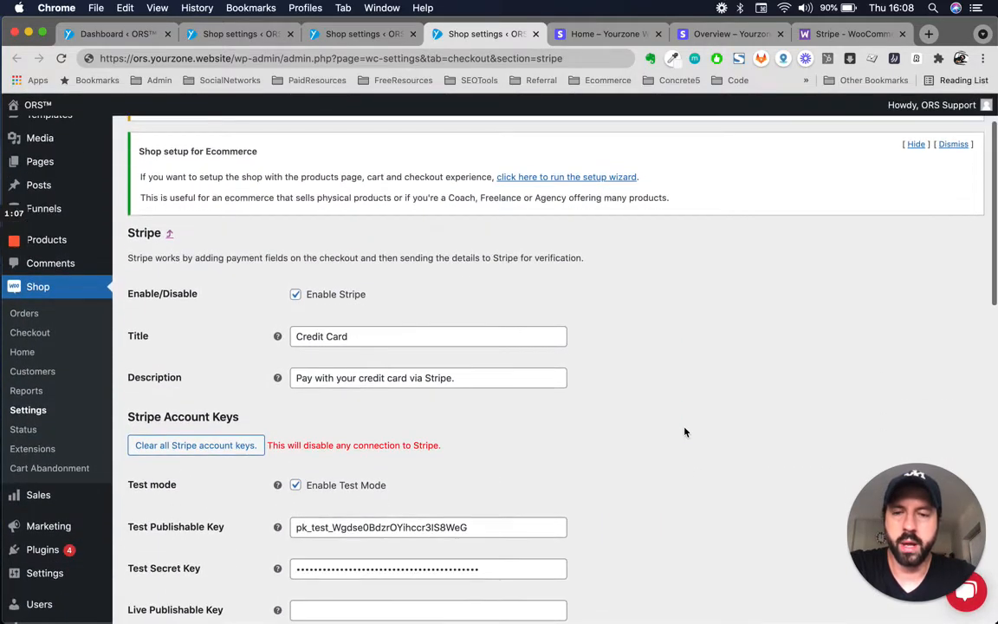
pyautogui.scroll(-2, 685, 431)
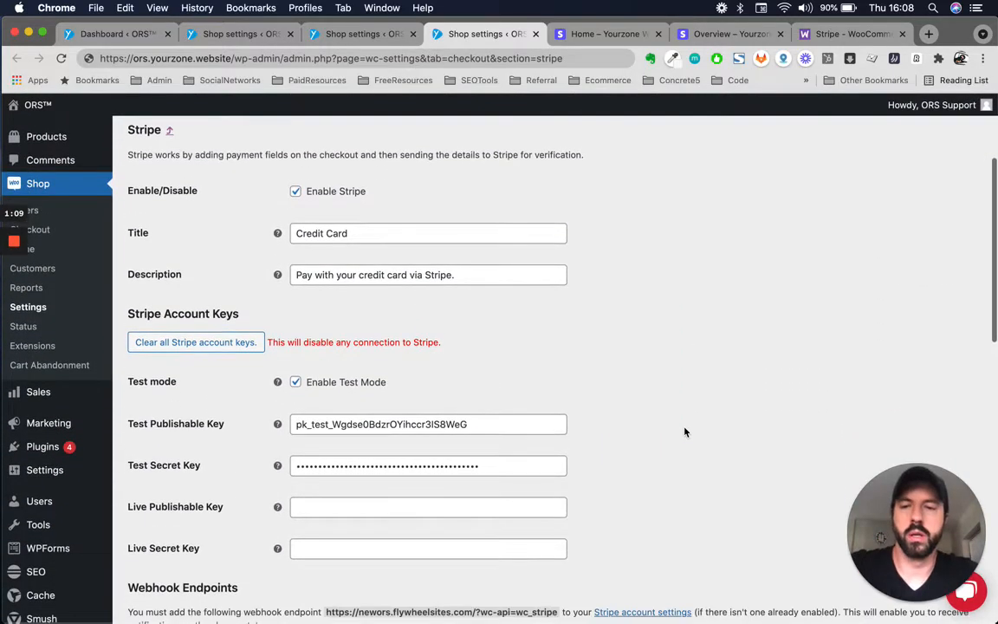
pyautogui.scroll(-1, 637, 393)
pyautogui.scroll(3, 637, 393)
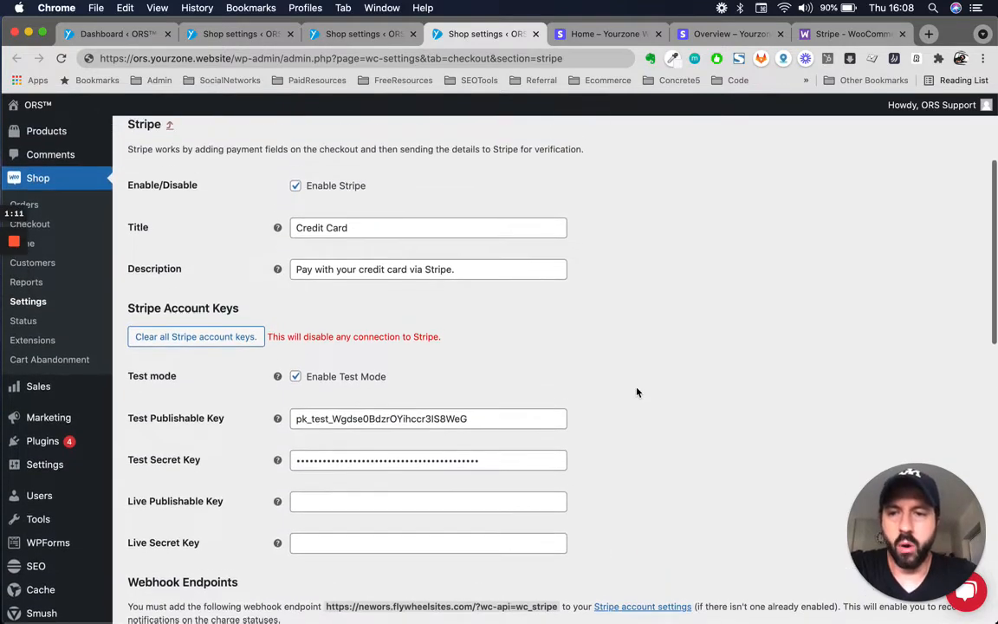
pyautogui.scroll(3, 637, 392)
pyautogui.scroll(-5, 637, 393)
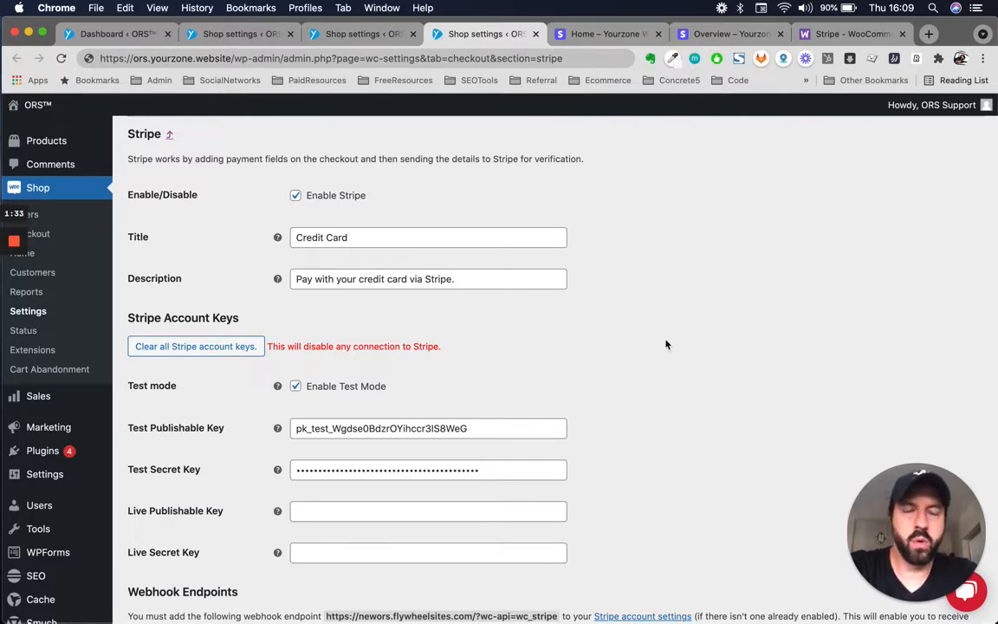
# Switch to the Stripe dashboard and examine its home page, developer overview, account activation option and test mode setting.
pyautogui.click(605, 34)
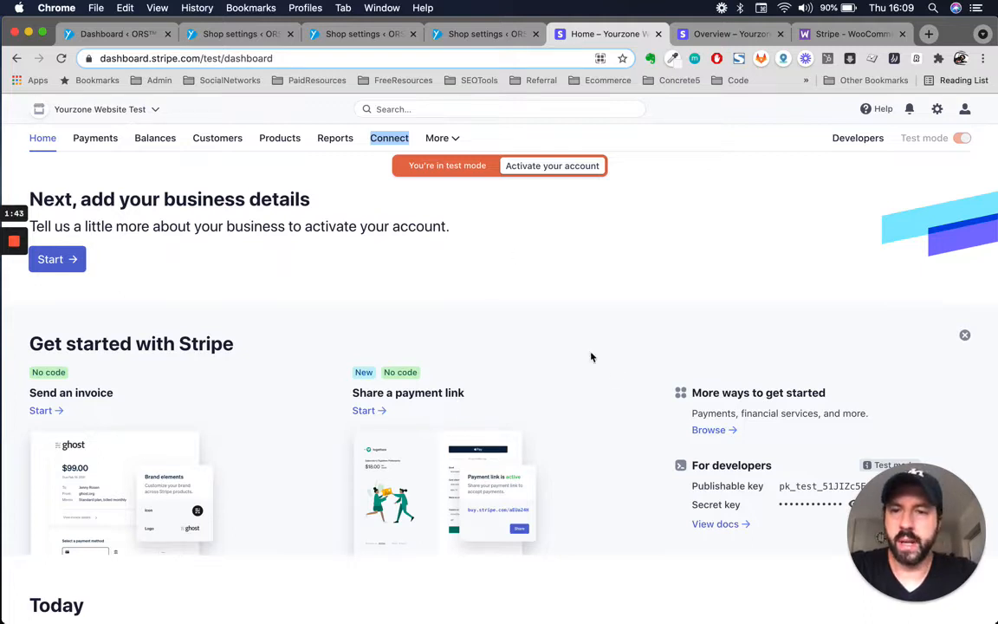
pyautogui.scroll(-2, 599, 261)
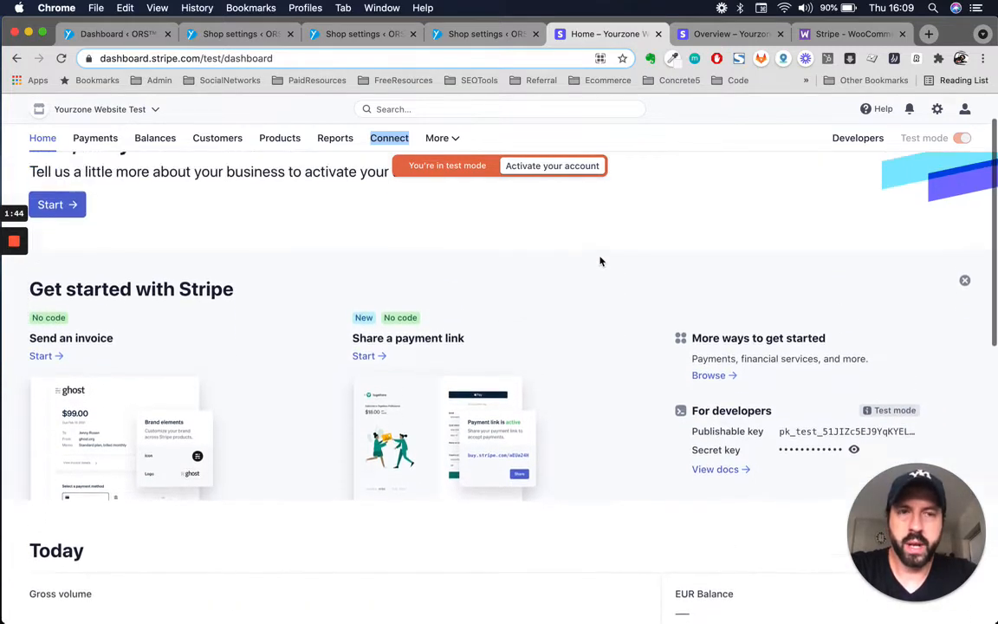
pyautogui.scroll(1, 600, 261)
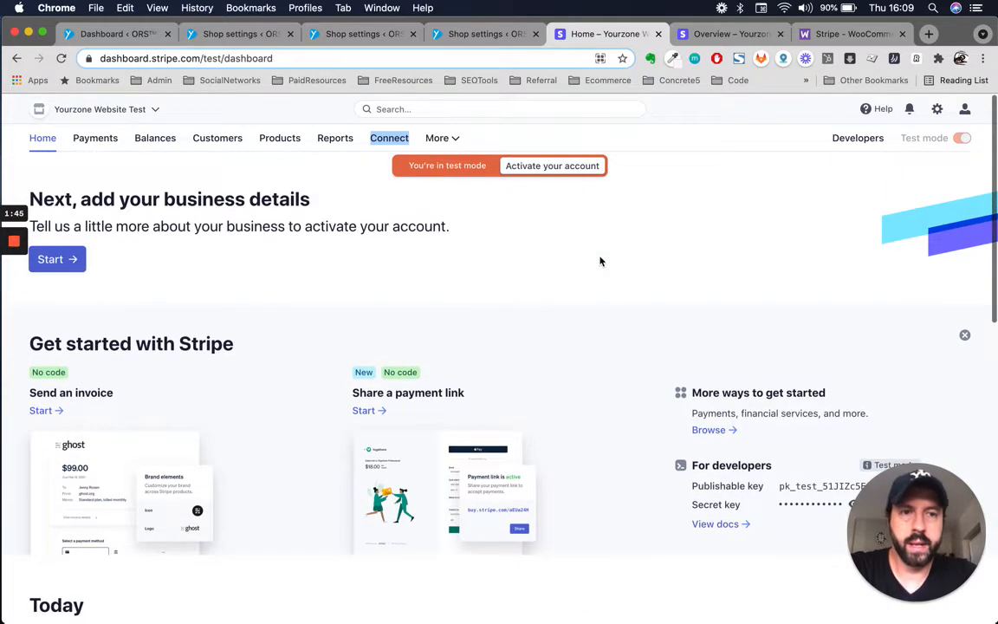
pyautogui.click(711, 33)
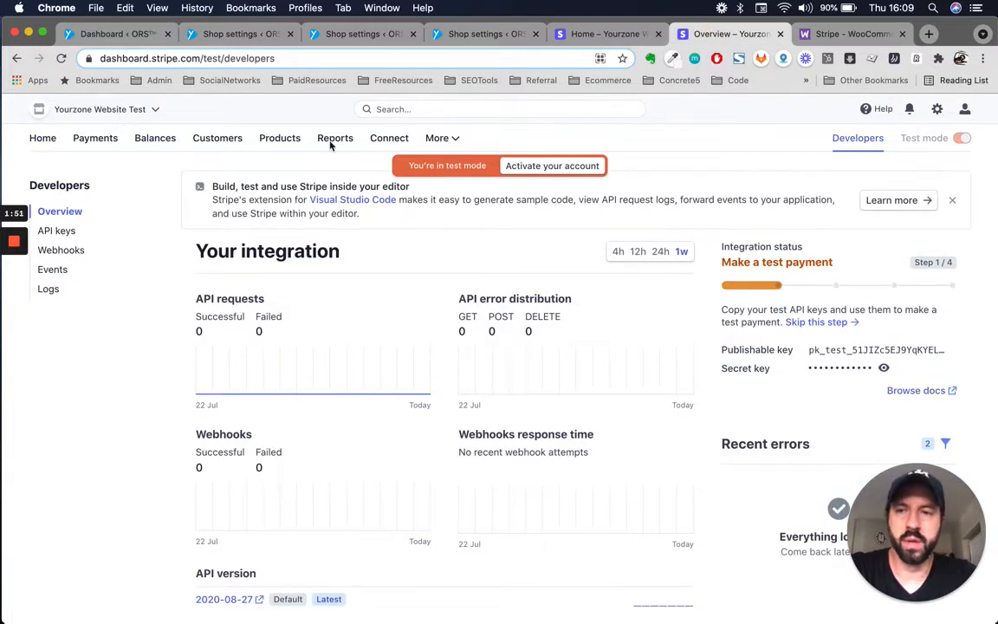
pyautogui.click(576, 33)
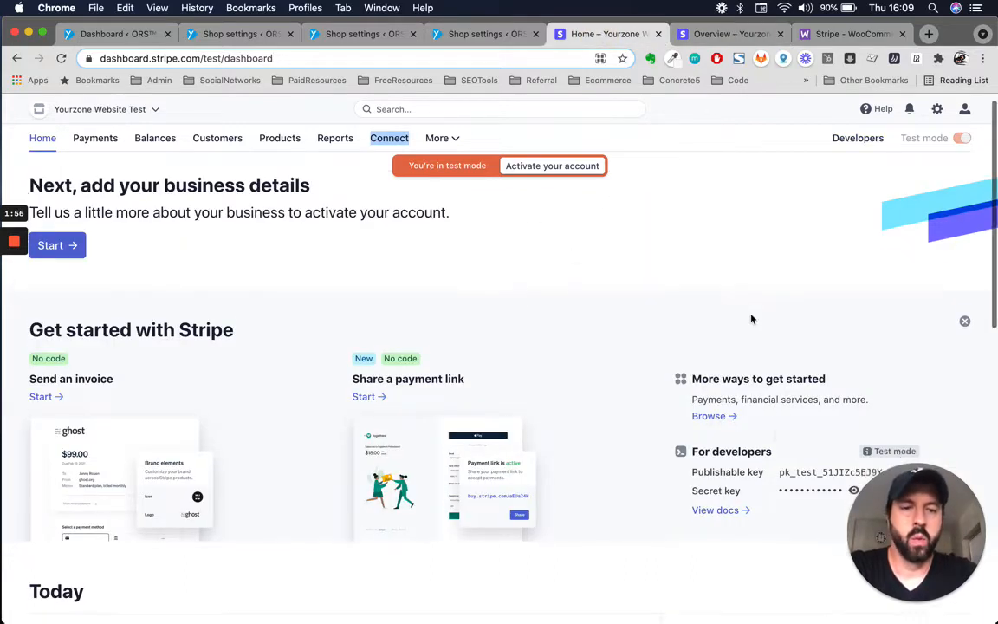
pyautogui.scroll(-1, 751, 319)
pyautogui.scroll(1, 752, 319)
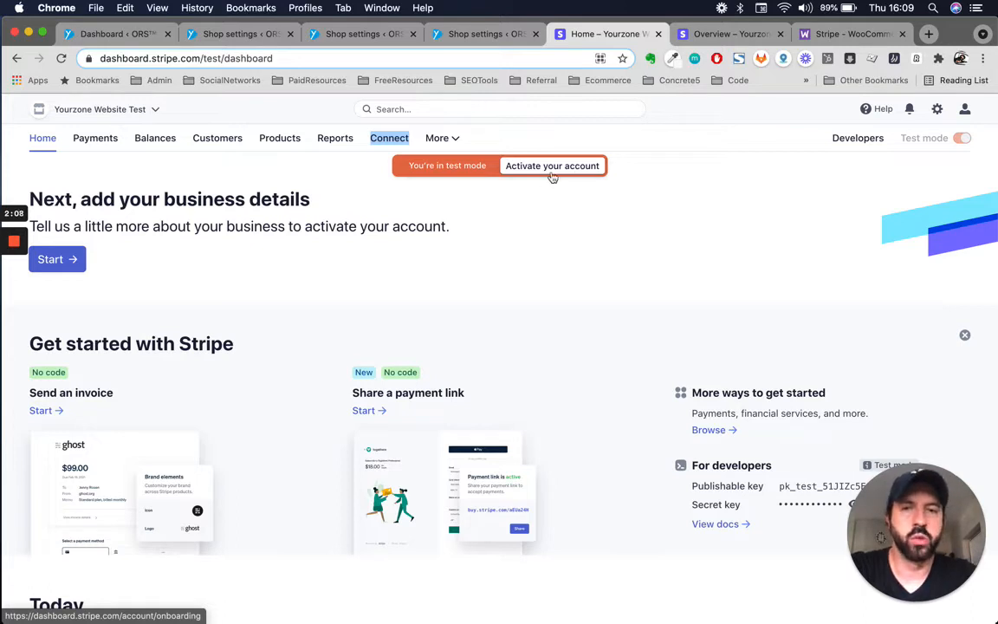
pyautogui.moveTo(956, 141)
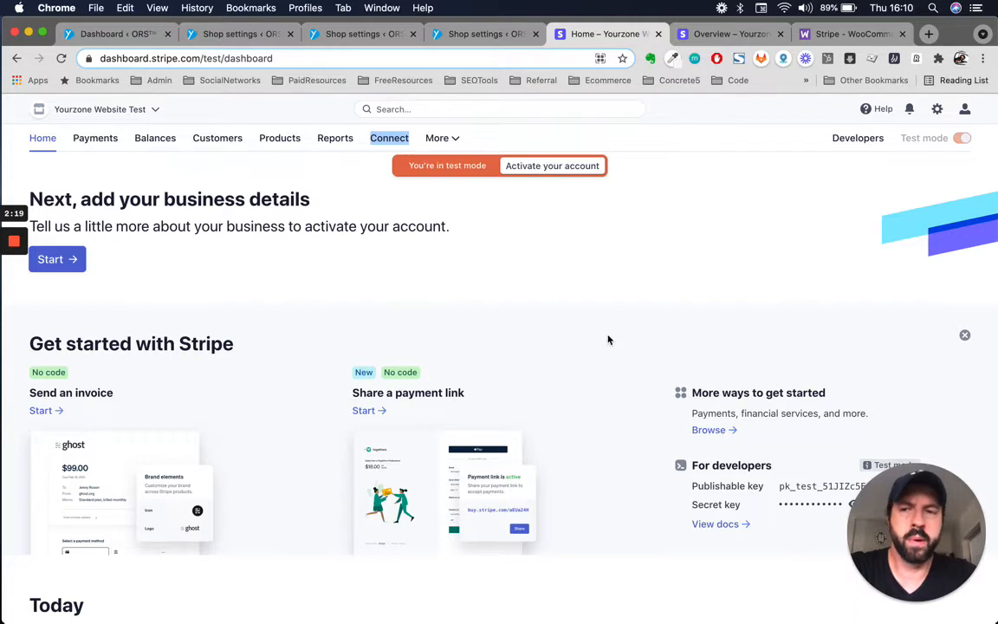
pyautogui.scroll(-3, 609, 339)
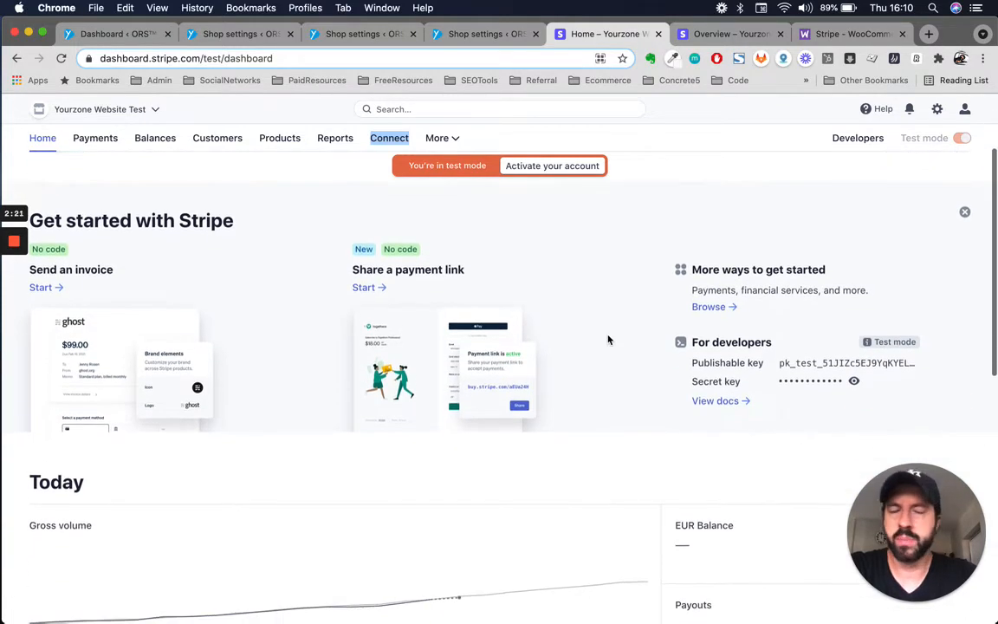
pyautogui.scroll(3, 608, 338)
pyautogui.moveTo(905, 138)
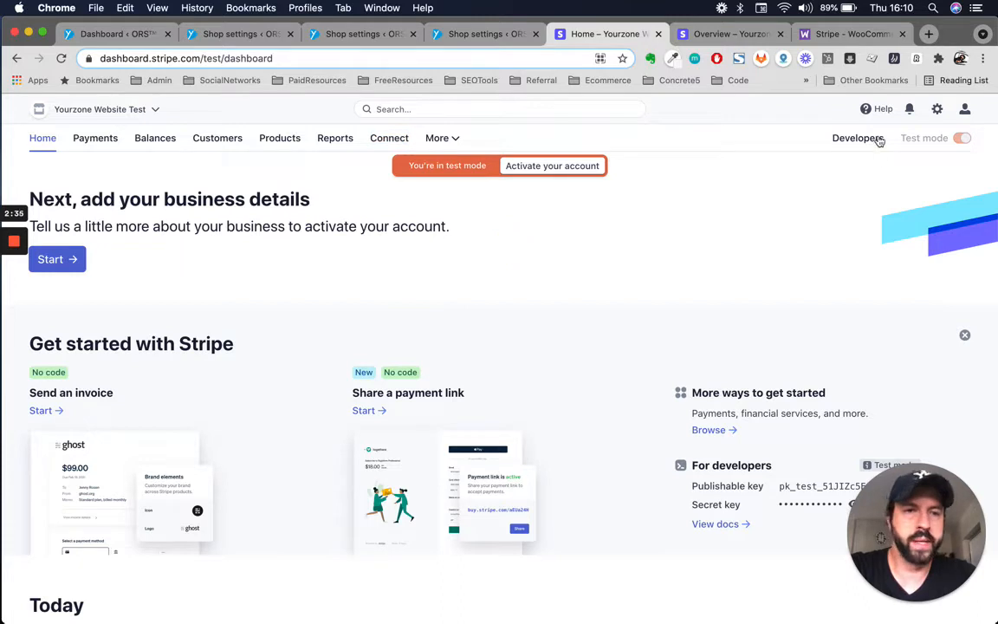
# Open the API keys page in Stripe's developer area and copy the test publishable key.
pyautogui.click(702, 33)
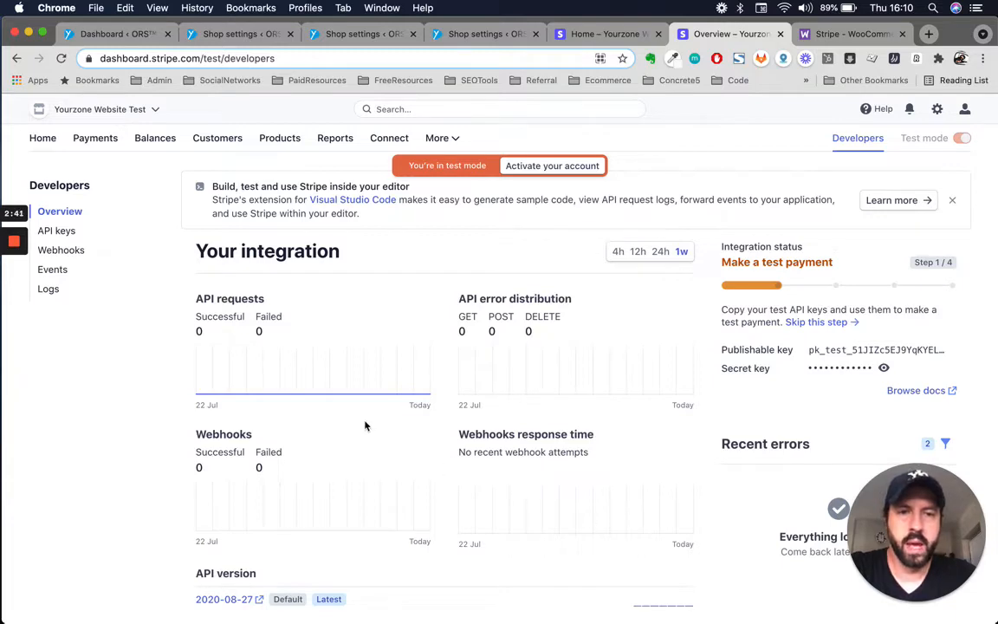
pyautogui.scroll(-1, 366, 424)
pyautogui.scroll(1, 366, 424)
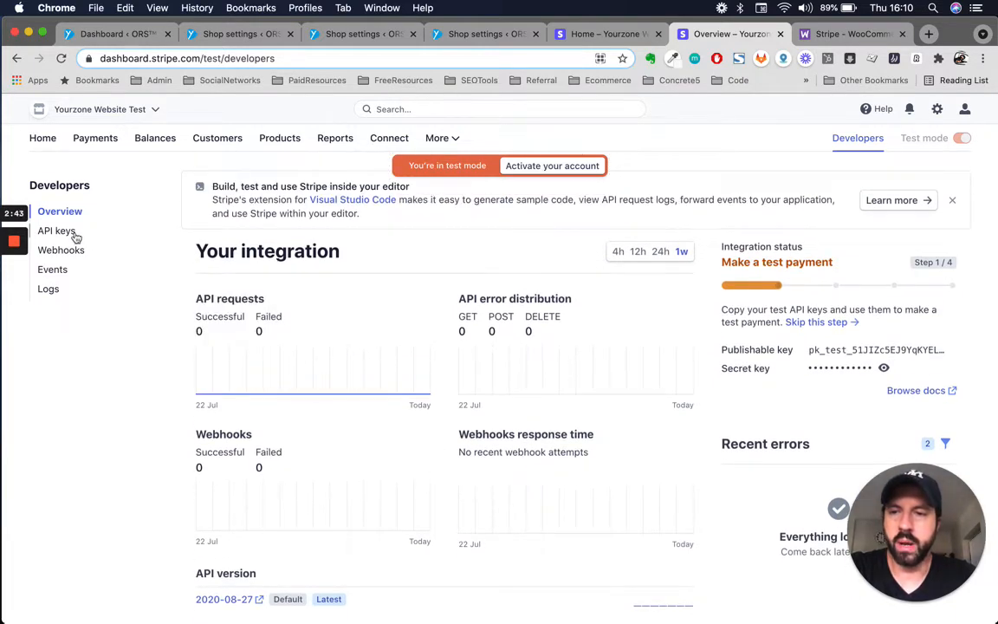
pyautogui.click(74, 234)
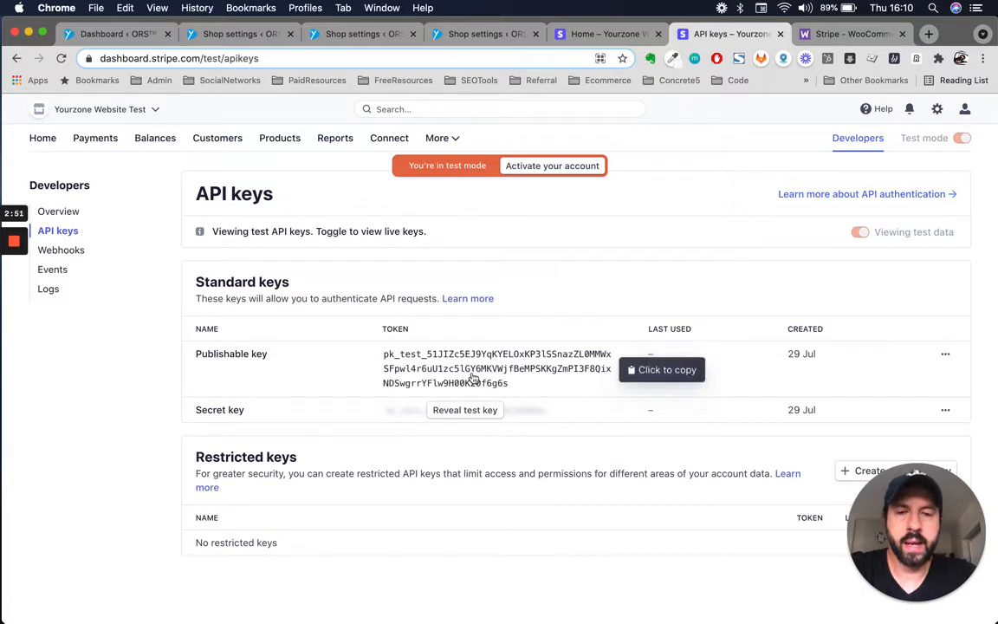
pyautogui.click(572, 372)
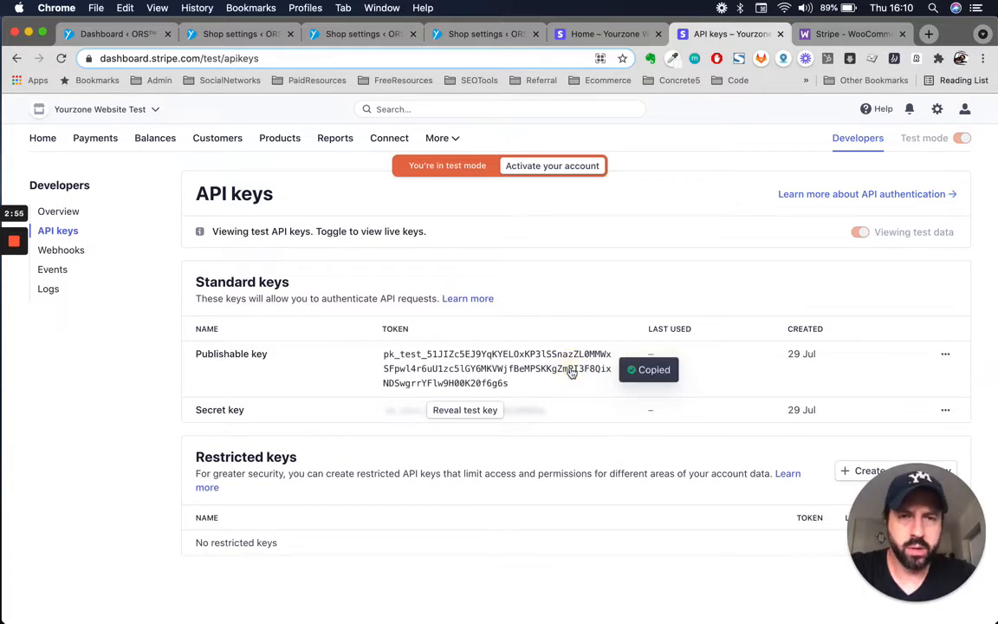
# Switch to the WooCommerce Stripe settings and replace the Test Publishable Key with the copied key.
pyautogui.click(472, 34)
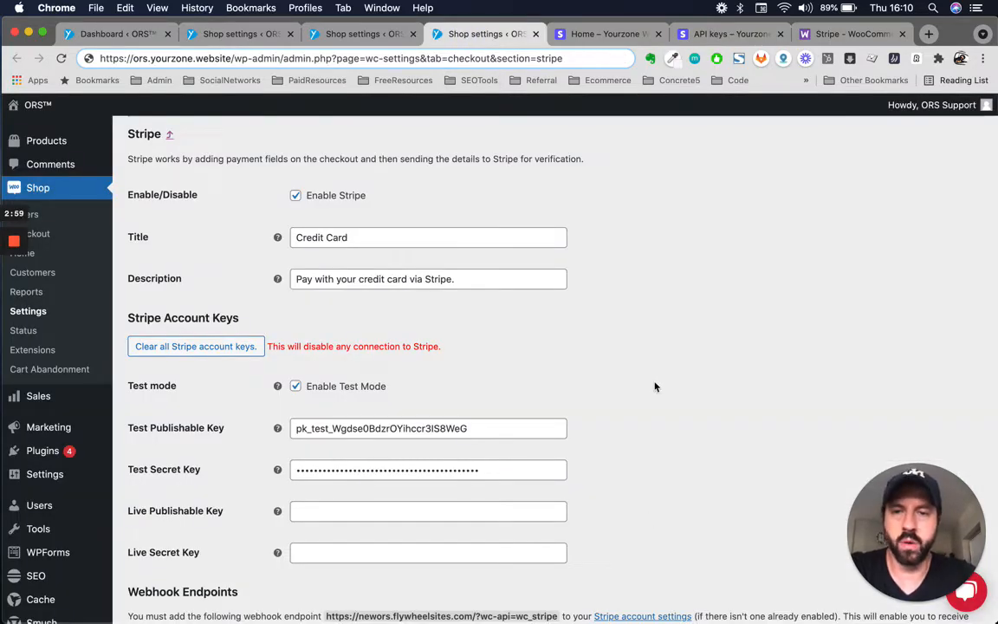
pyautogui.doubleClick(445, 429)
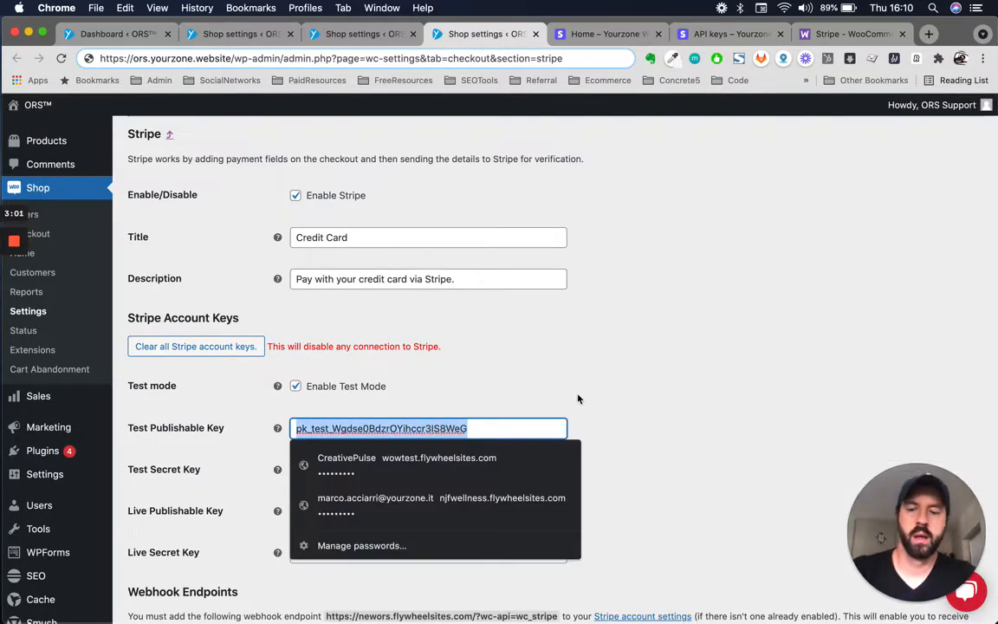
pyautogui.press('super+v')
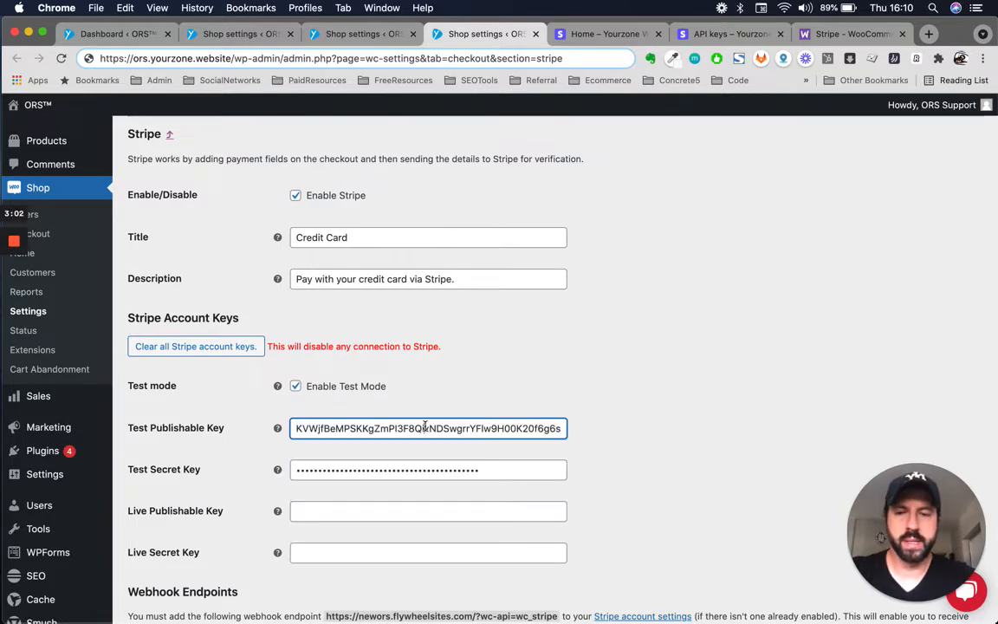
pyautogui.click(340, 420)
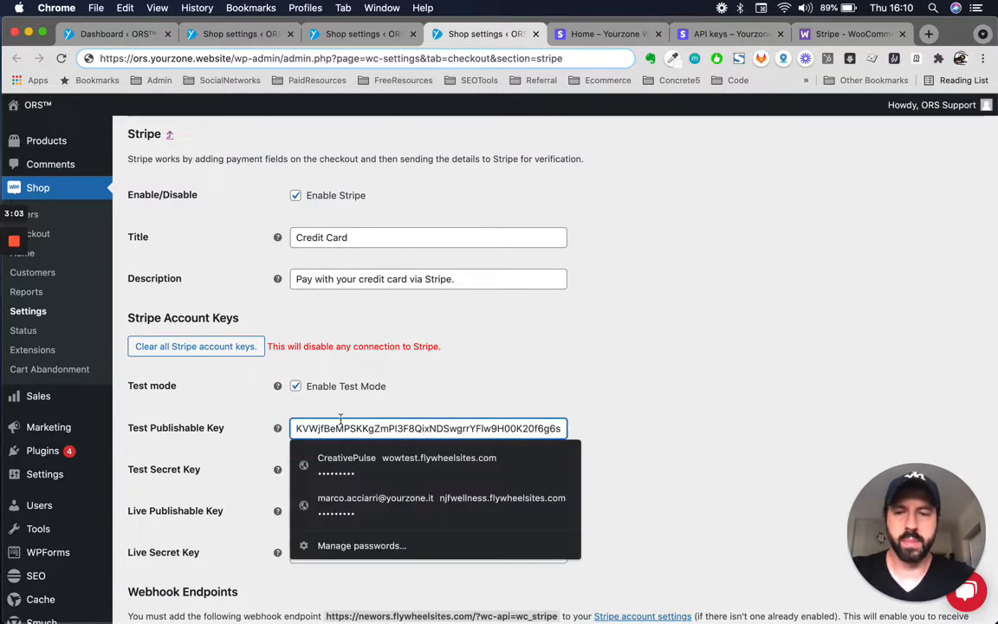
pyautogui.click(620, 424)
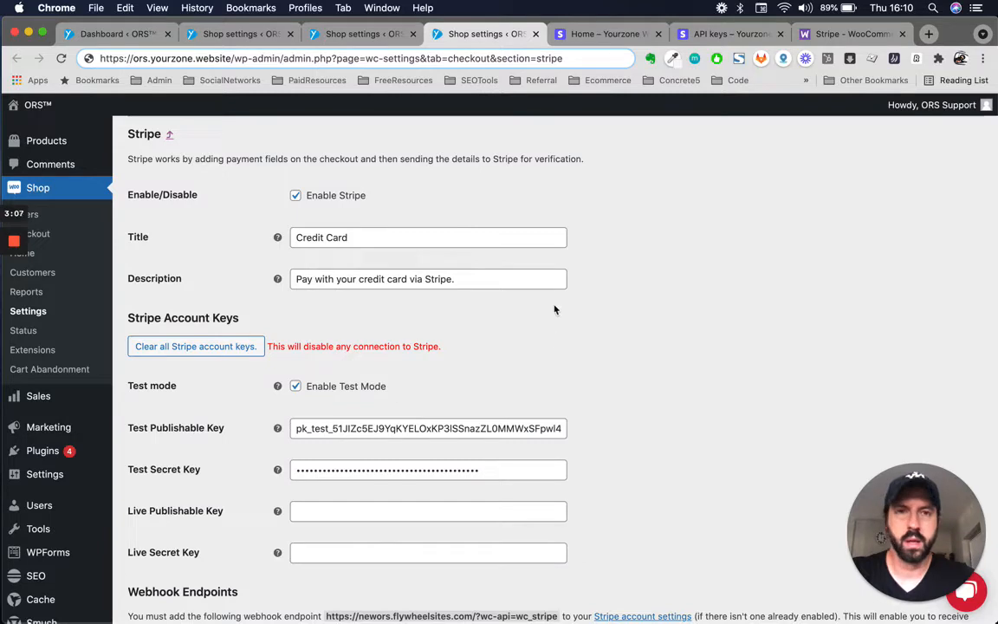
# Switch to the Stripe API keys page, reveal the test secret key and copy it.
pyautogui.click(724, 34)
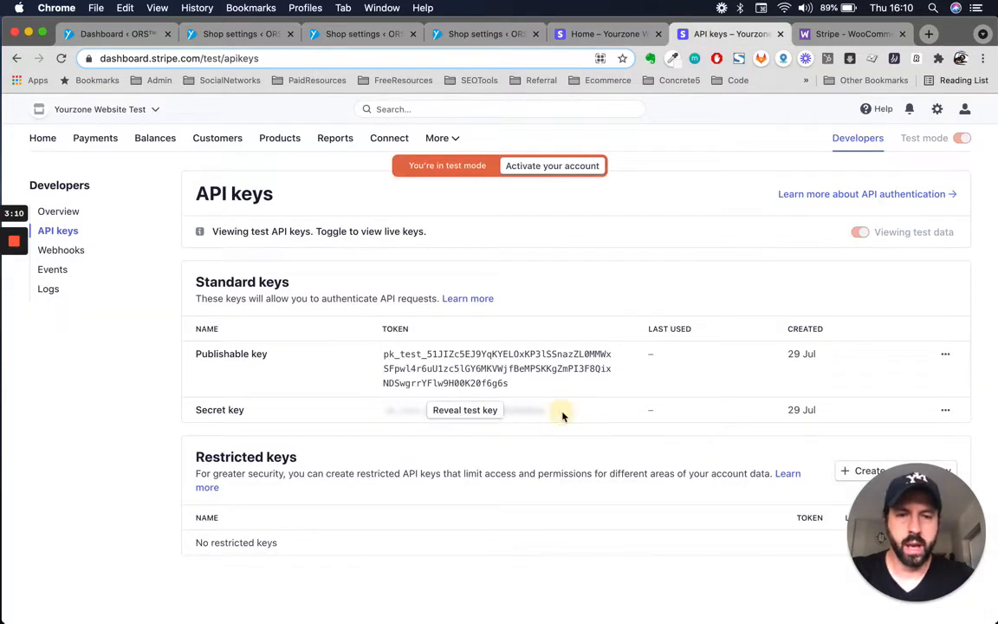
pyautogui.click(944, 416)
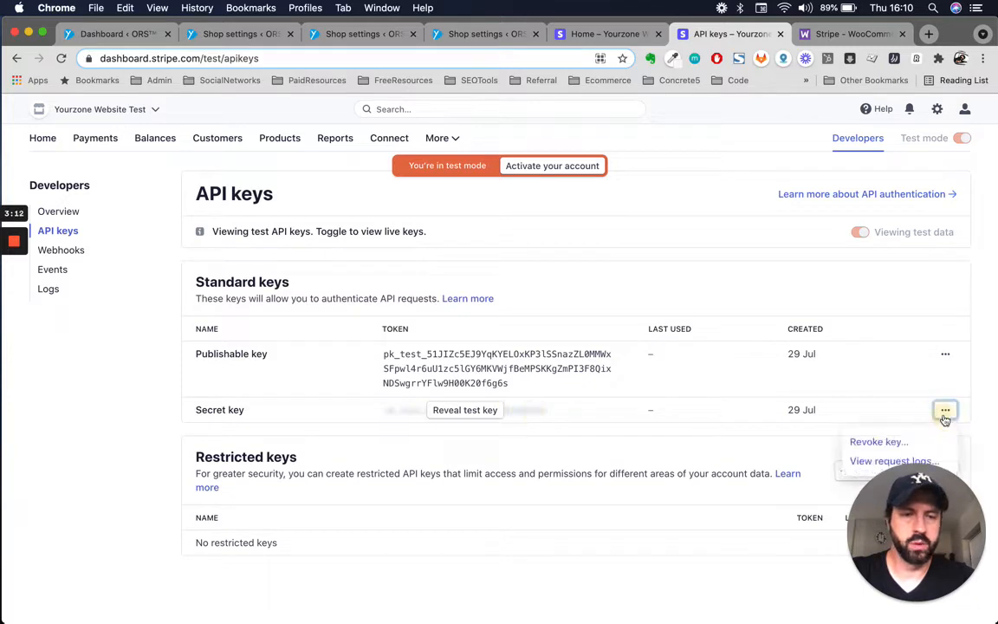
pyautogui.click(663, 421)
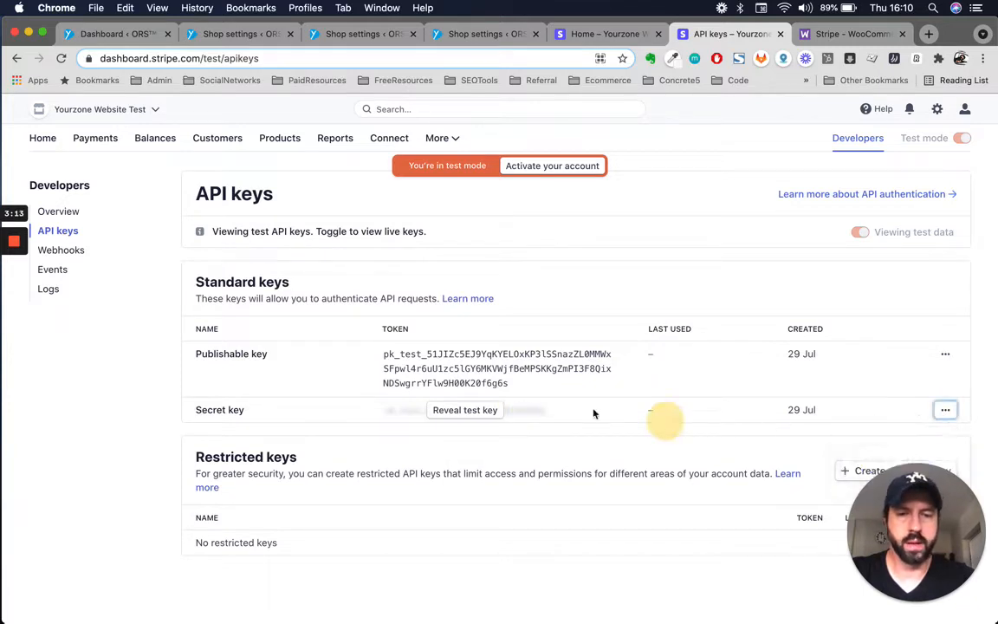
pyautogui.click(453, 412)
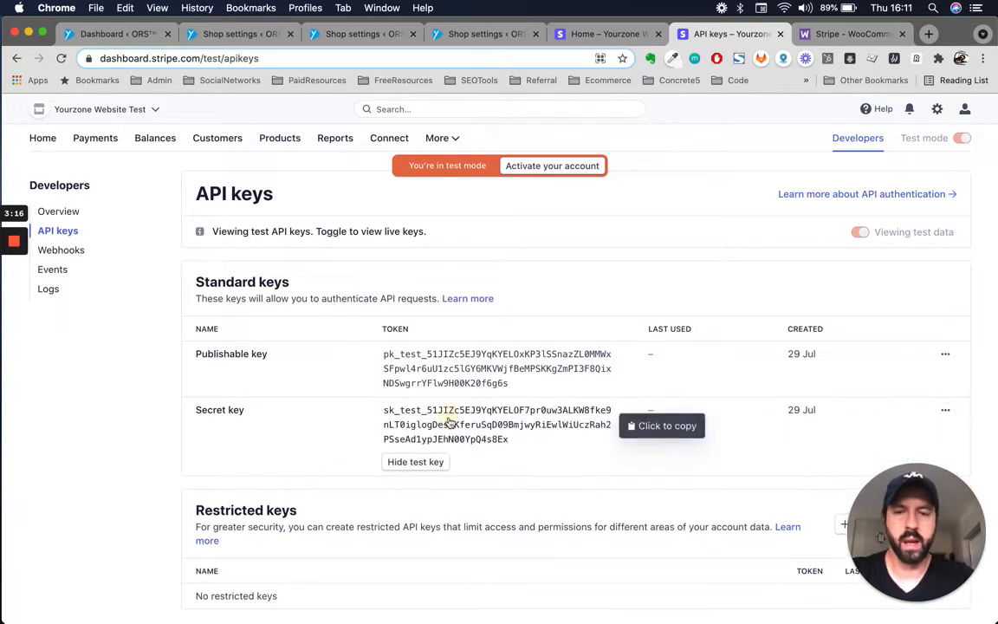
pyautogui.click(449, 422)
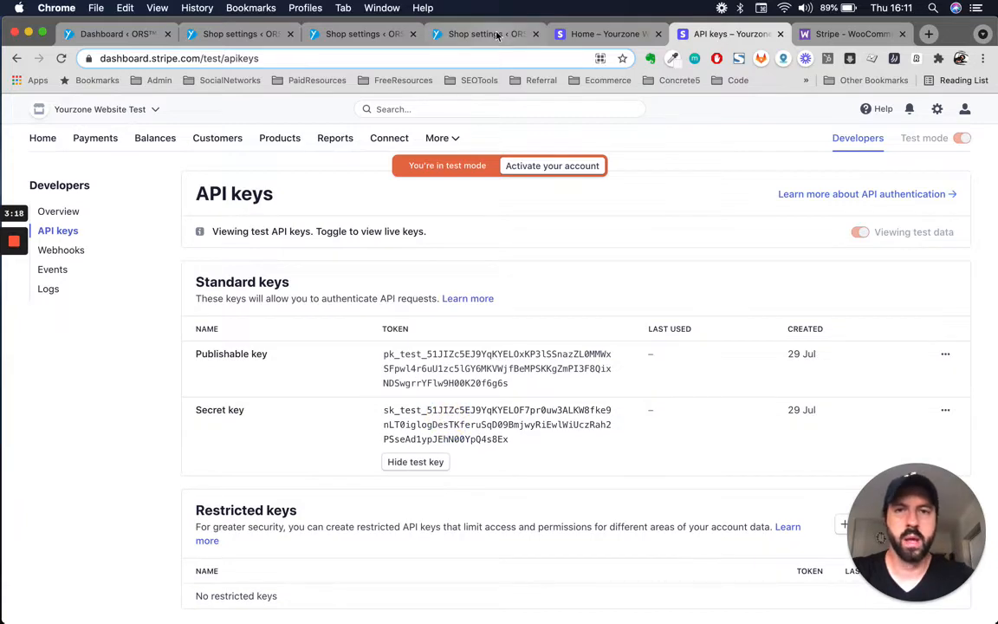
# Switch to the WooCommerce Stripe settings and replace the Test Secret Key with the copied key.
pyautogui.click(497, 35)
pyautogui.doubleClick(463, 461)
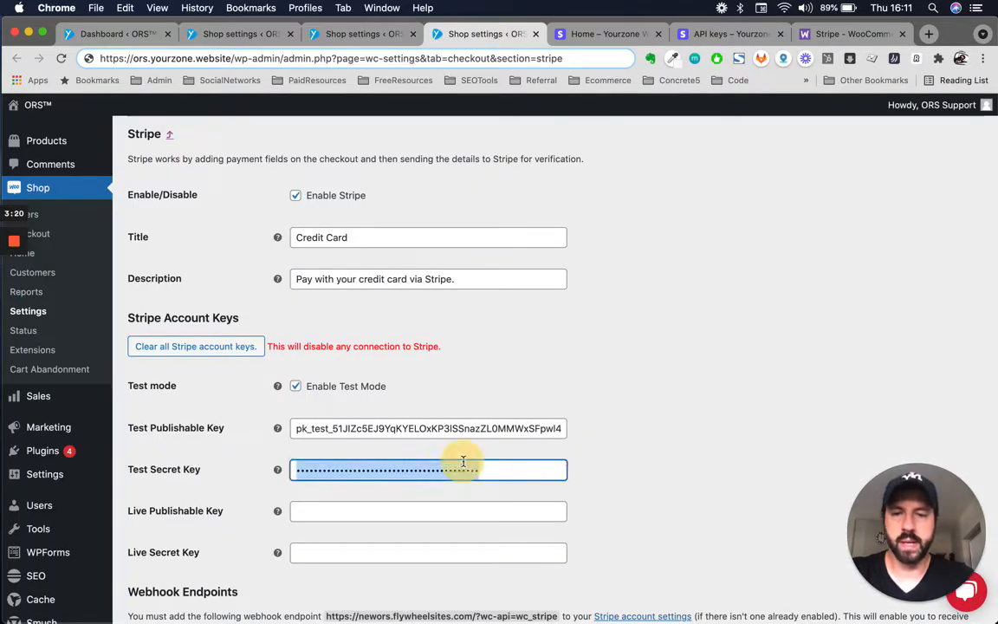
pyautogui.press('super+v')
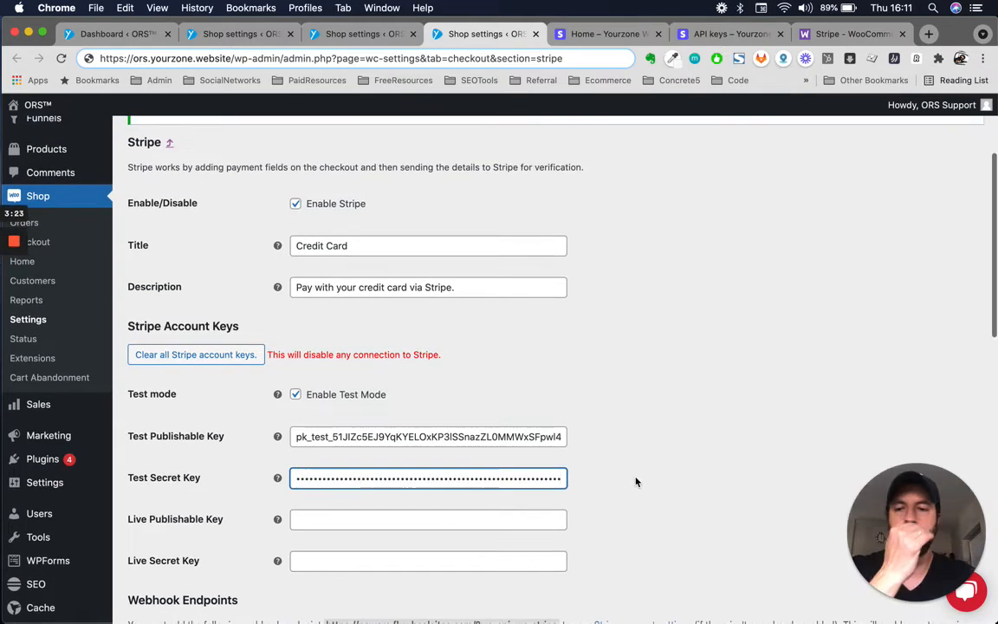
# Examine the account key and webhook fields in the WooCommerce settings, and the test data toggle on Stripe's API keys page.
pyautogui.scroll(-1, 635, 482)
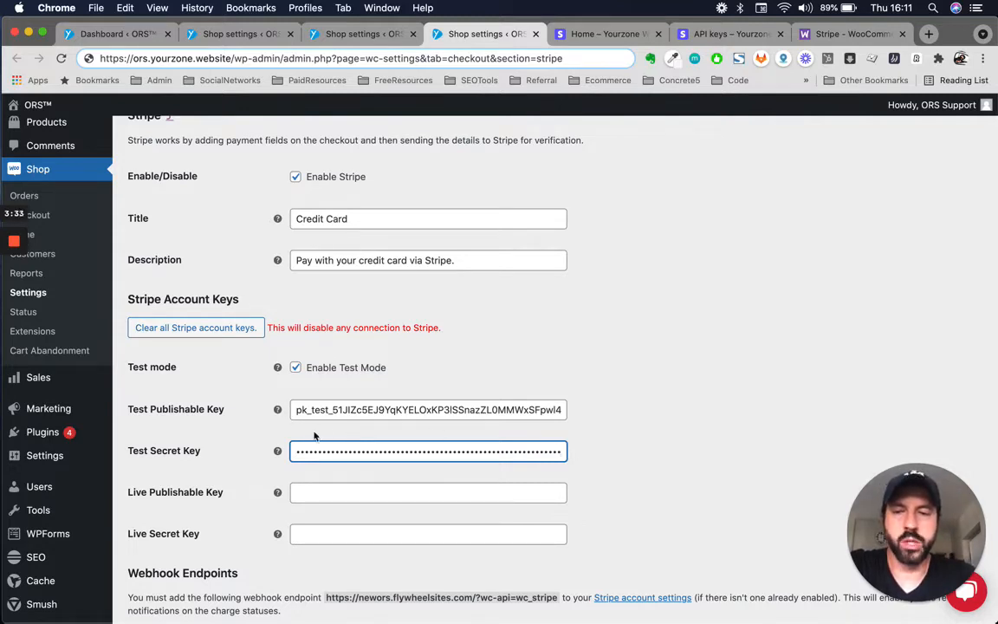
pyautogui.scroll(1, 612, 443)
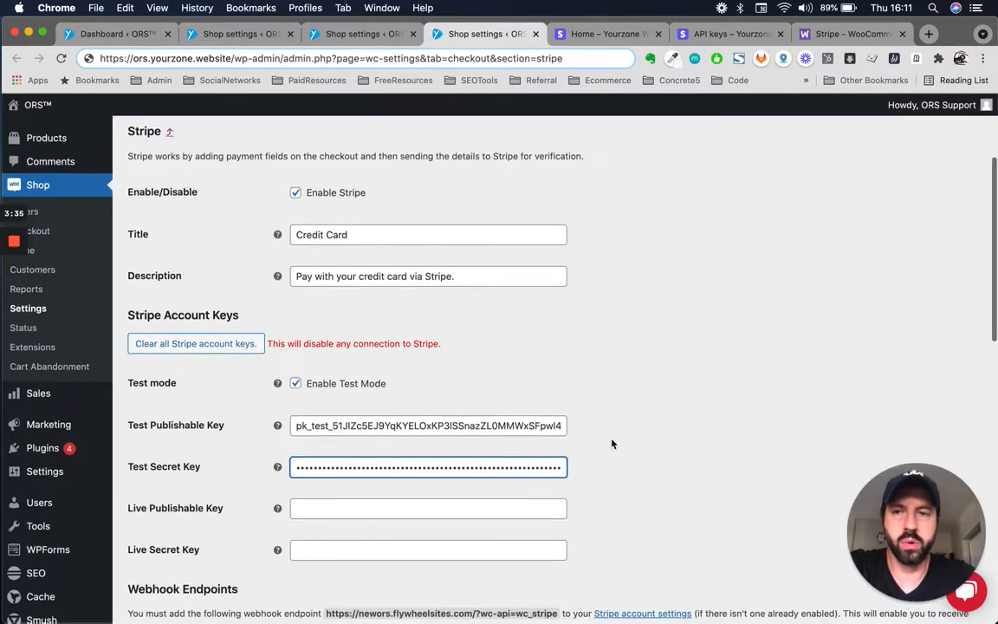
pyautogui.scroll(-1, 612, 443)
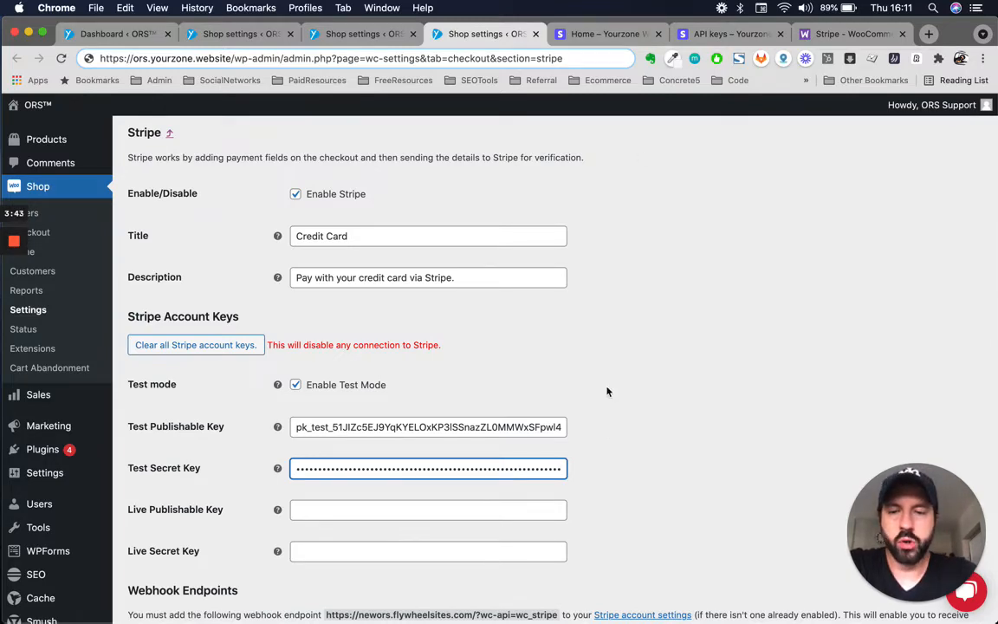
pyautogui.scroll(-4, 608, 391)
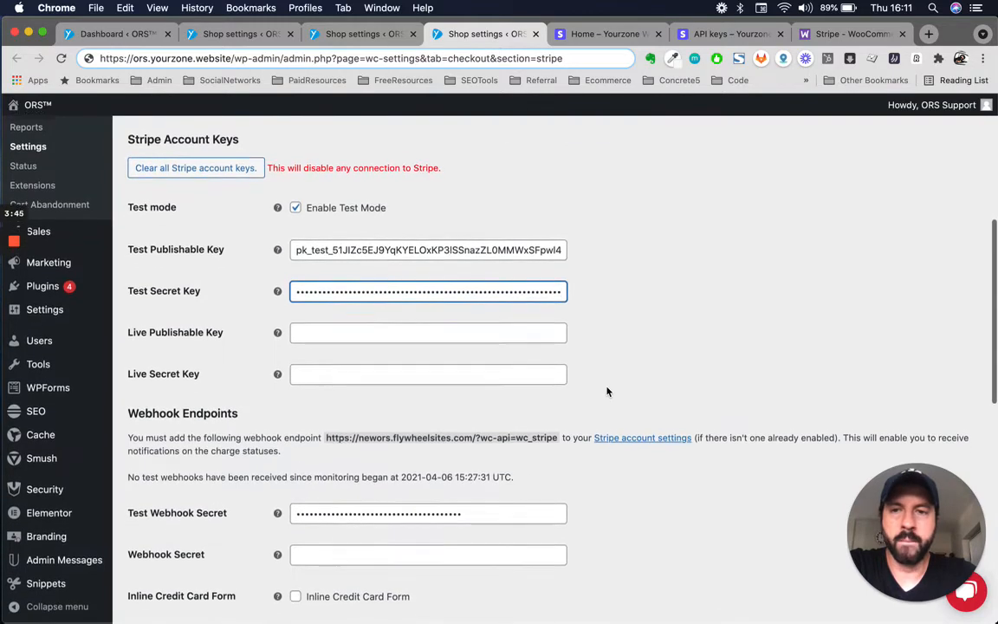
pyautogui.scroll(-1, 607, 391)
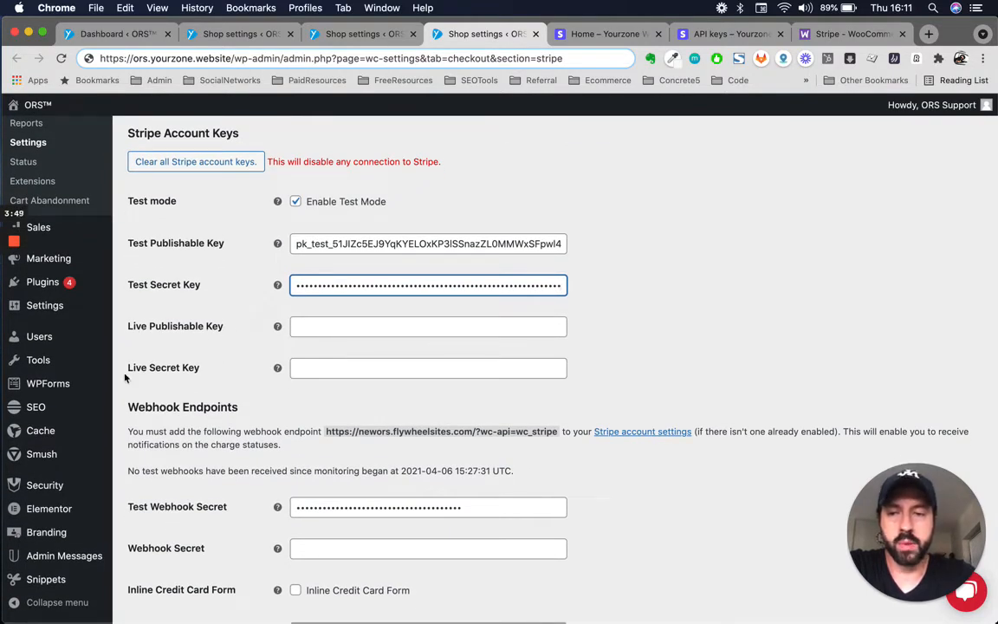
pyautogui.click(722, 34)
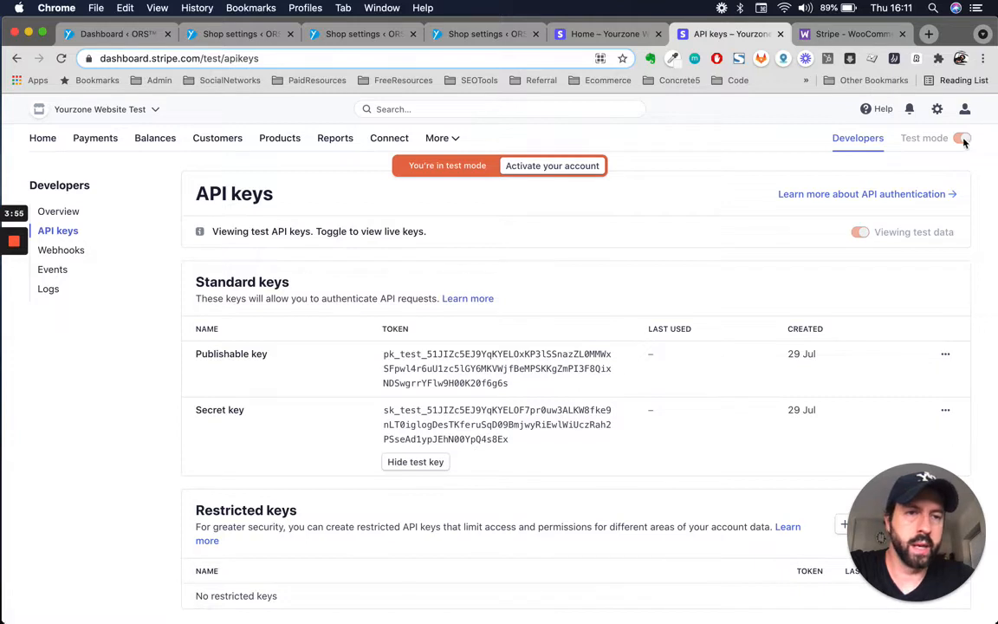
pyautogui.moveTo(962, 142)
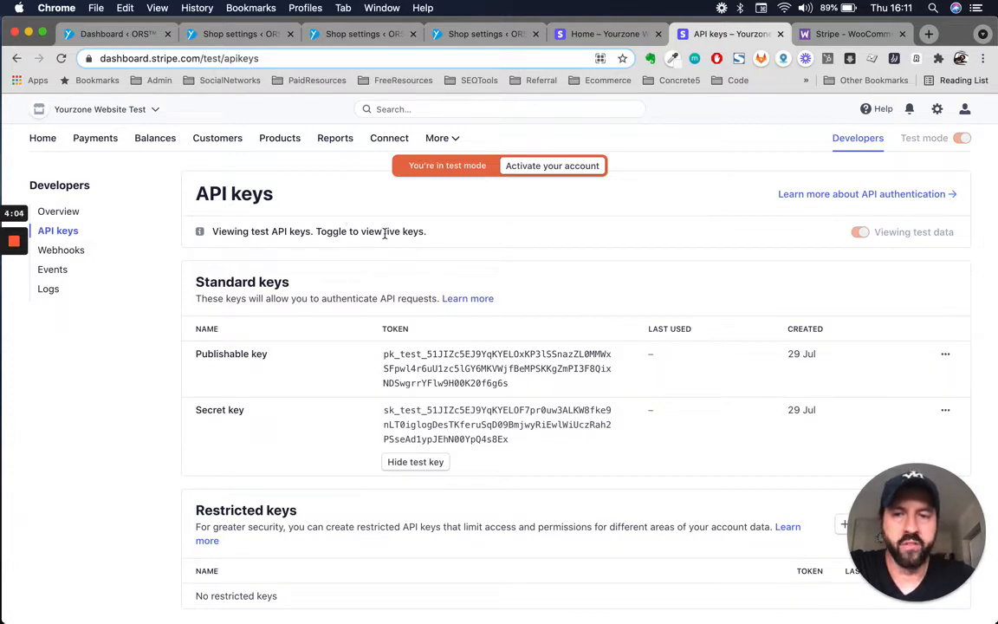
pyautogui.moveTo(385, 232); pyautogui.dragTo(422, 225)
pyautogui.click(515, 238)
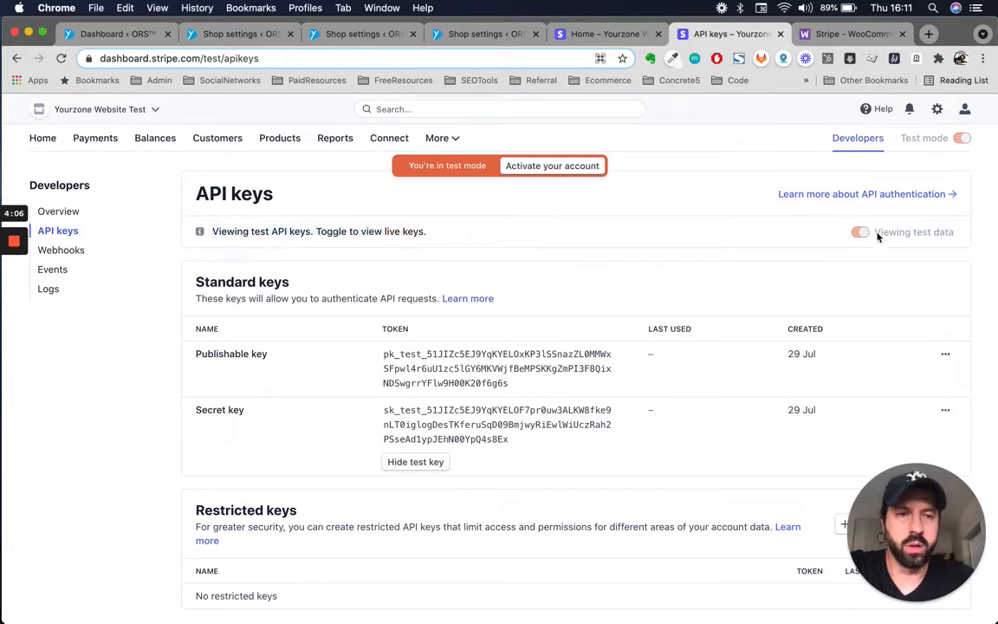
pyautogui.click(861, 234)
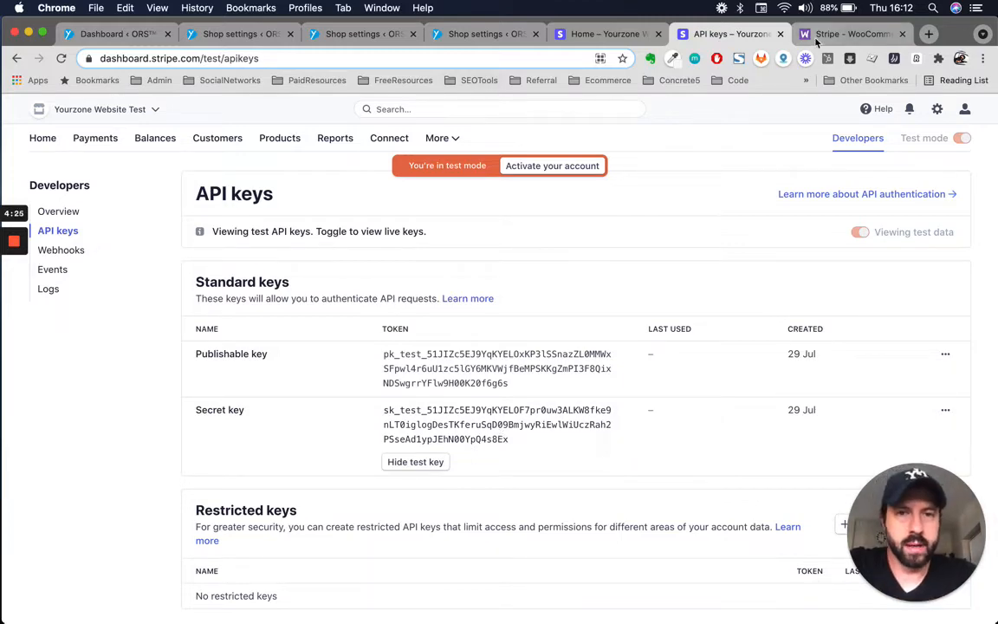
# Examine the Live Secret Key field in the WooCommerce Stripe settings and the secret key's options on Stripe's API keys page.
pyautogui.click(467, 34)
pyautogui.scroll(-1, 343, 367)
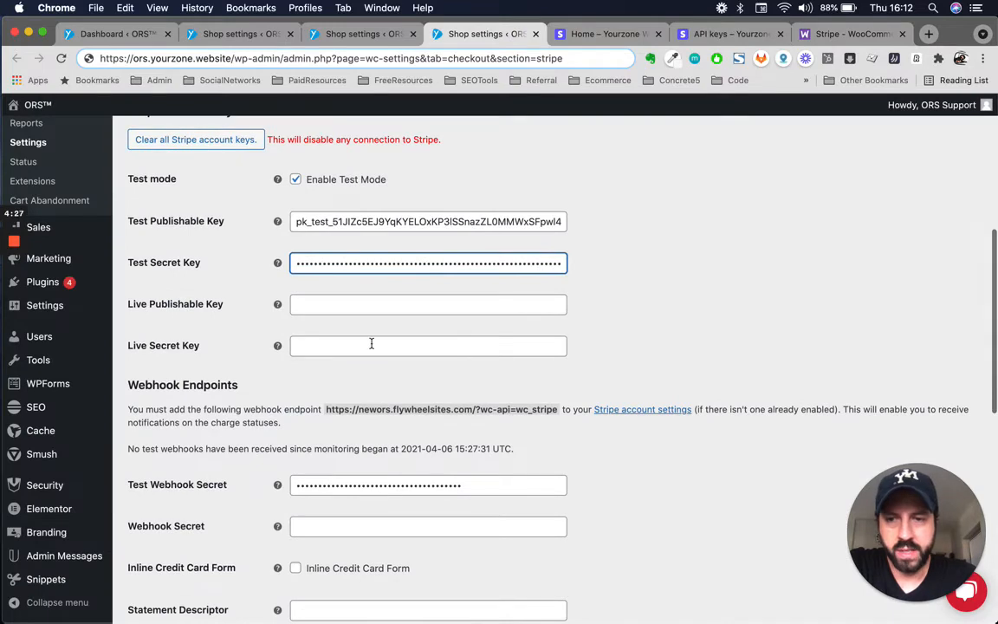
pyautogui.click(370, 344)
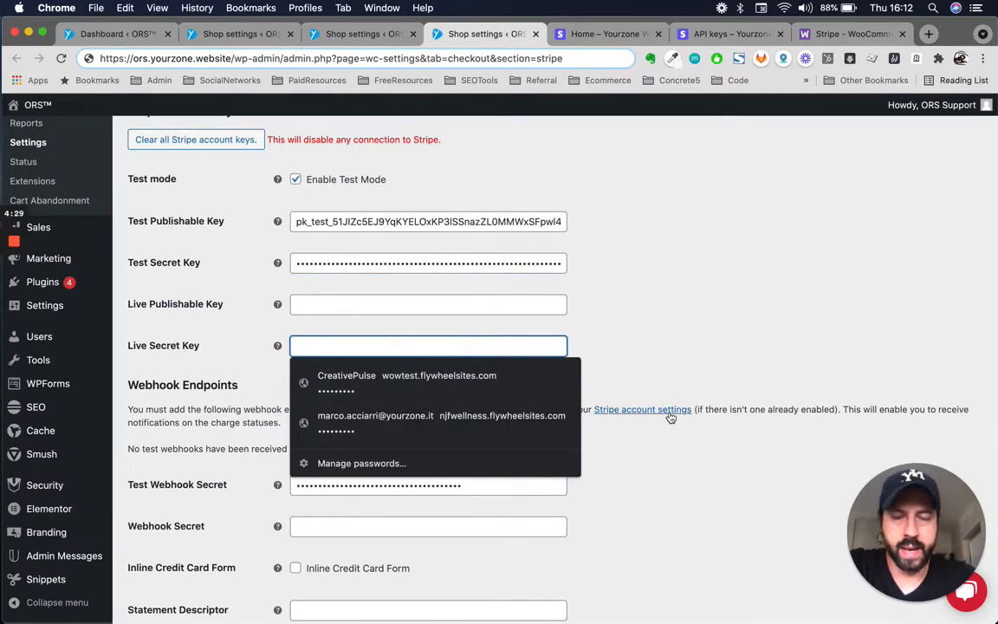
pyautogui.click(448, 343)
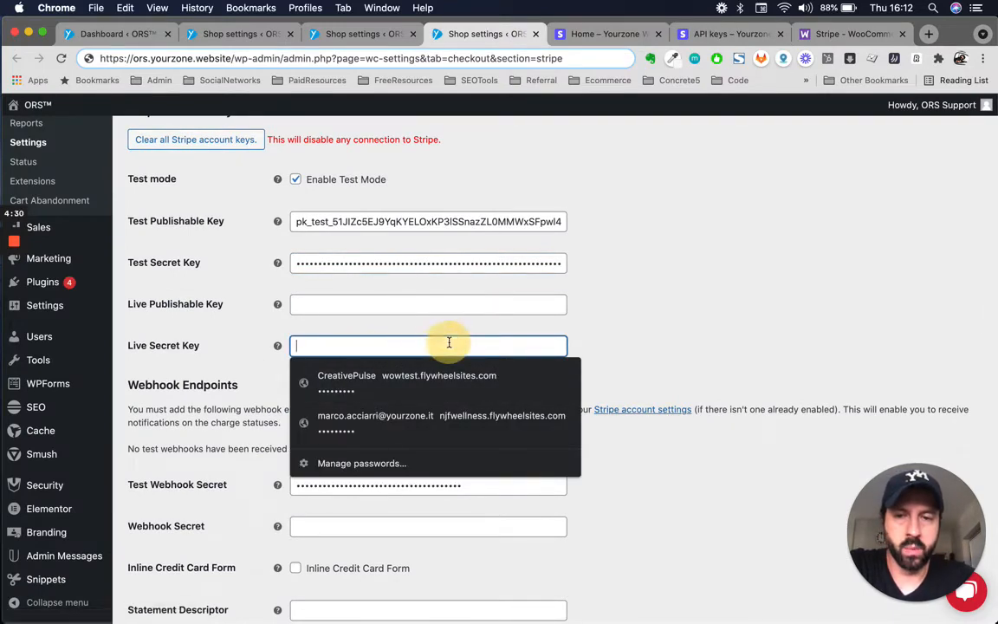
pyautogui.click(726, 352)
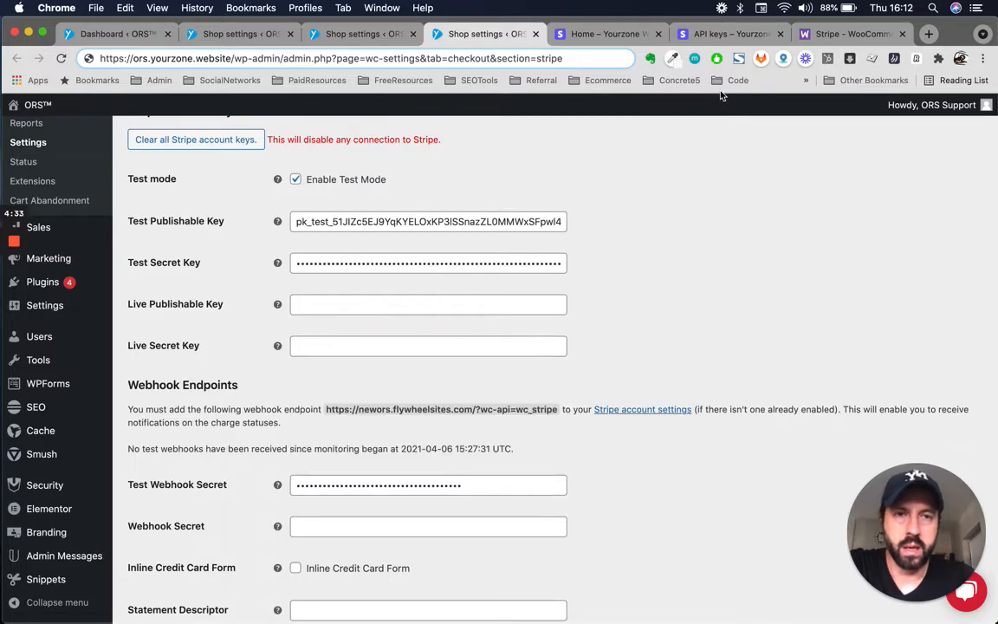
pyautogui.click(669, 35)
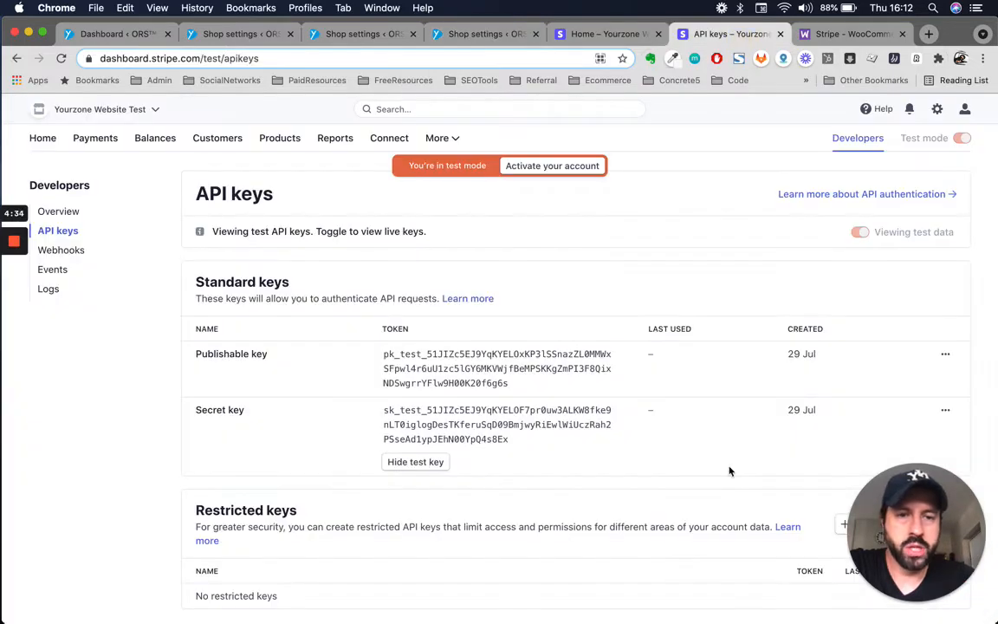
pyautogui.click(946, 411)
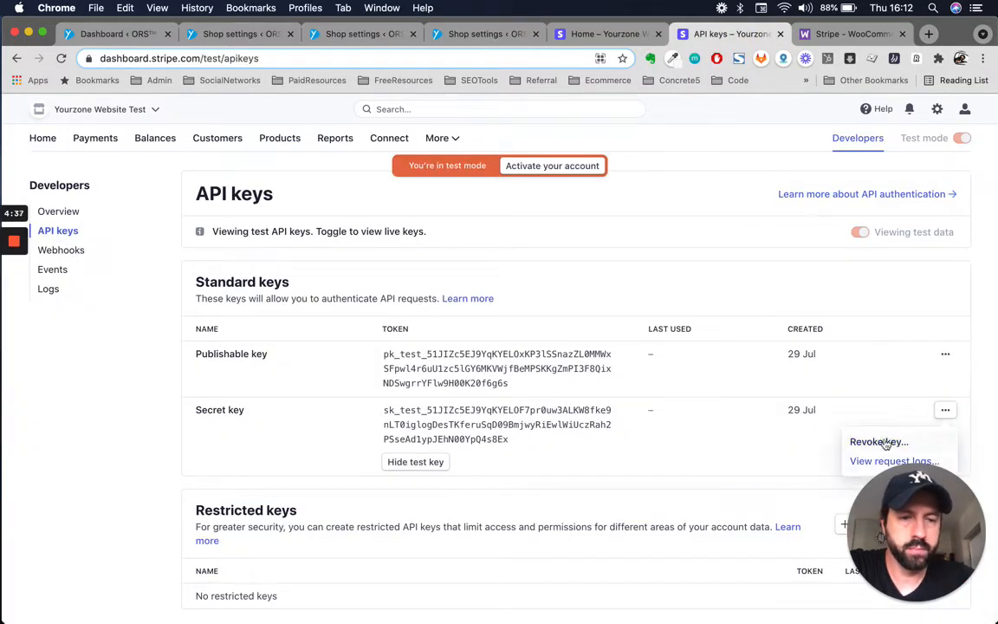
pyautogui.click(814, 298)
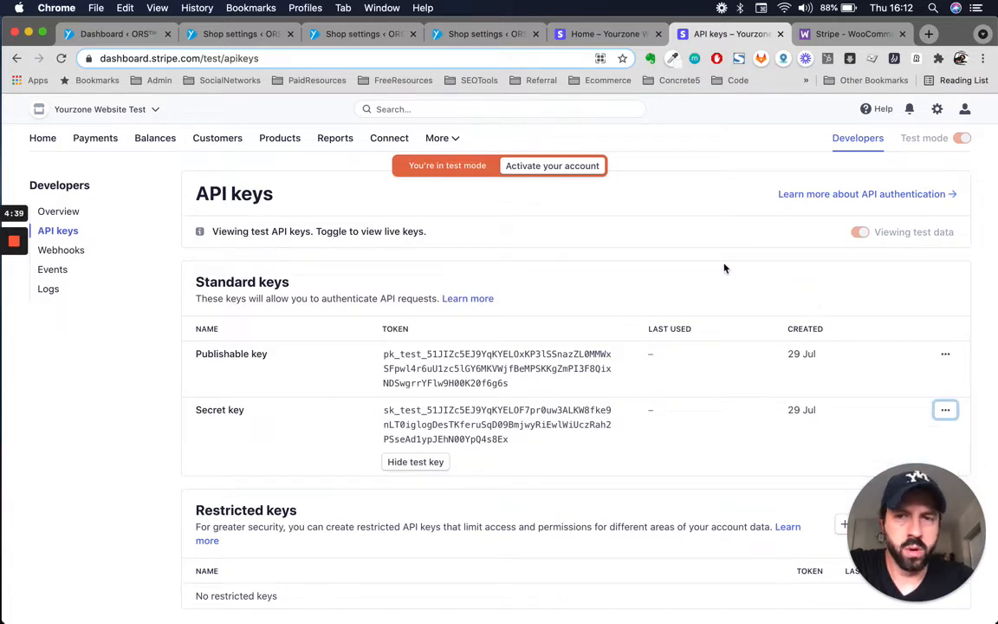
pyautogui.moveTo(888, 516); pyautogui.dragTo(909, 531)
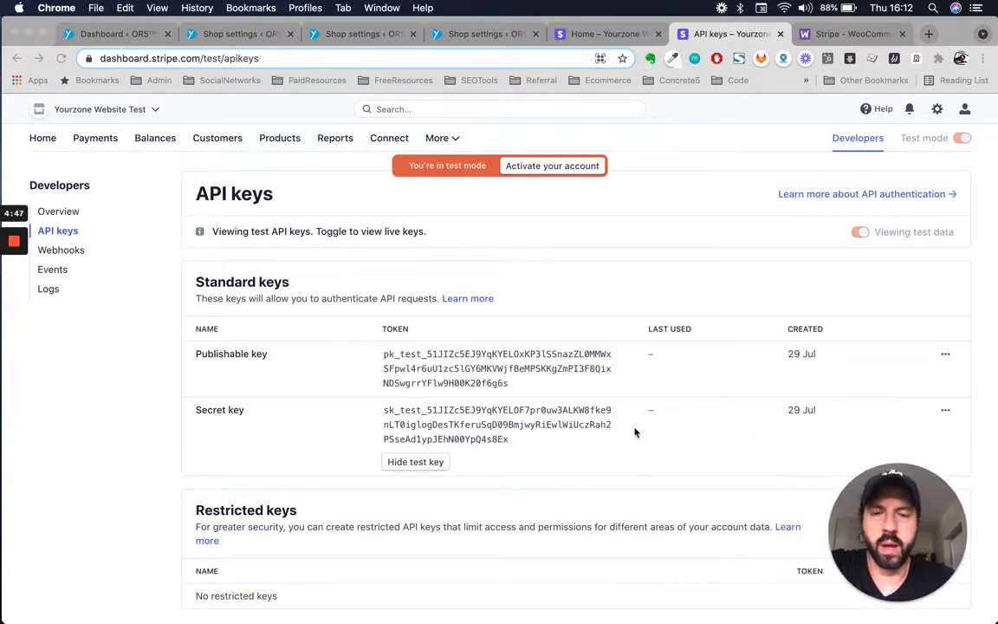
pyautogui.hotkey('ctrl', 'Up')
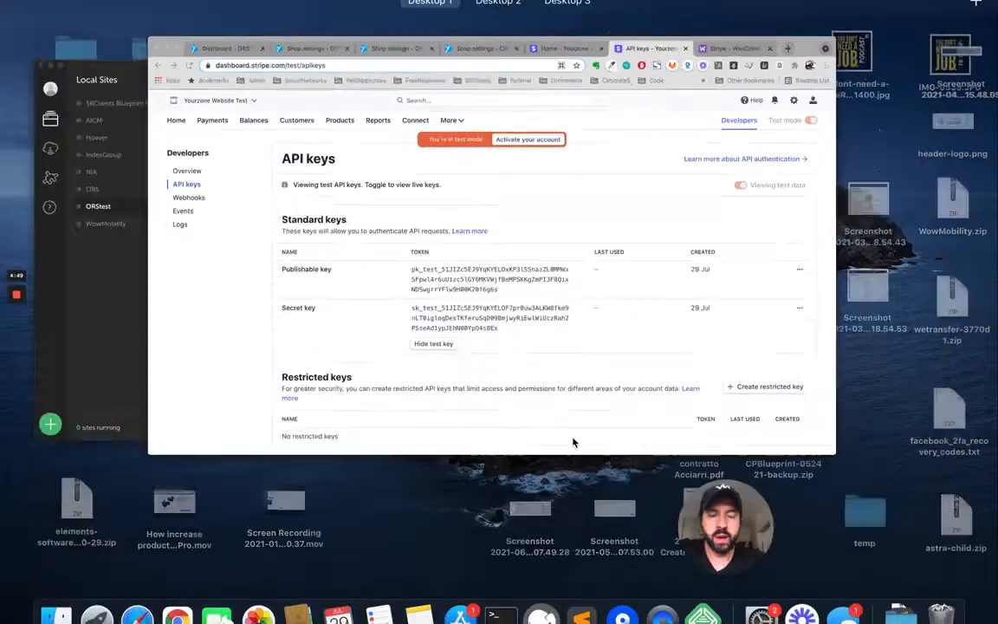
pyautogui.click(348, 182)
# Compare the live key fields in the WooCommerce Stripe settings with the standard keys listed on Stripe's API keys page.
pyautogui.click(477, 37)
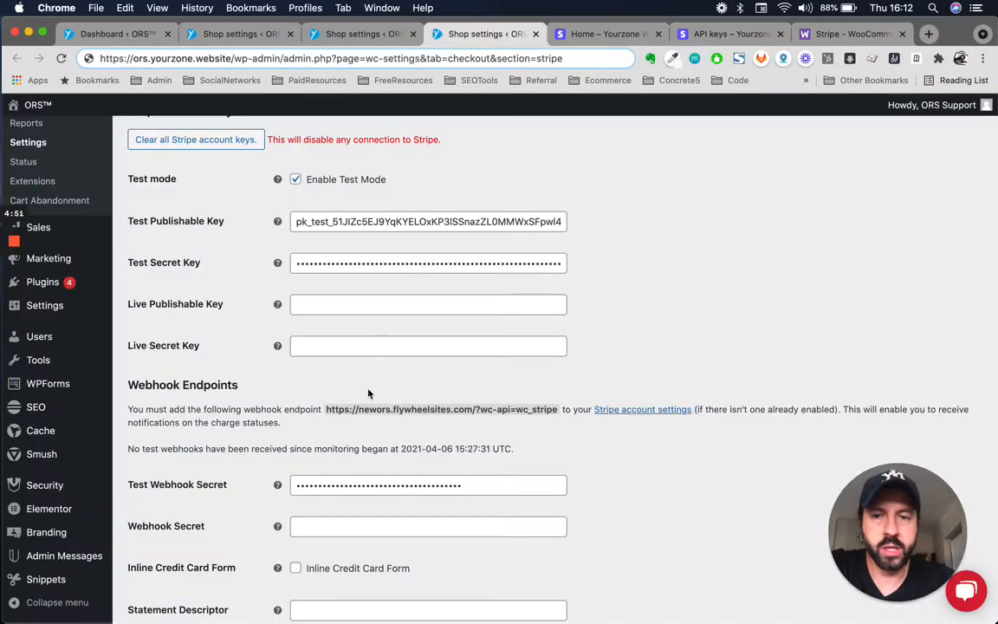
pyautogui.click(294, 345)
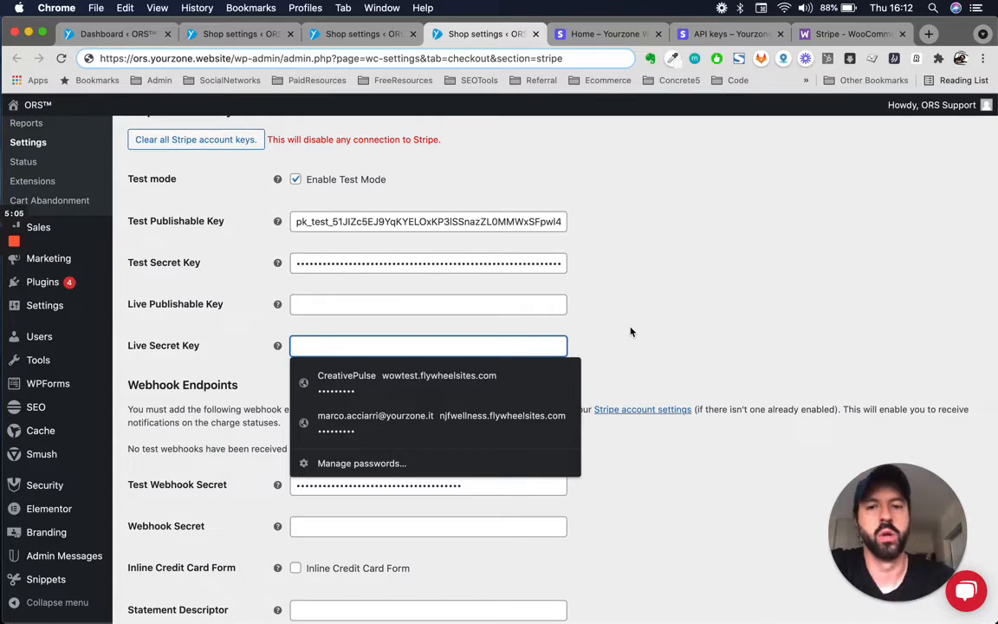
pyautogui.click(428, 345)
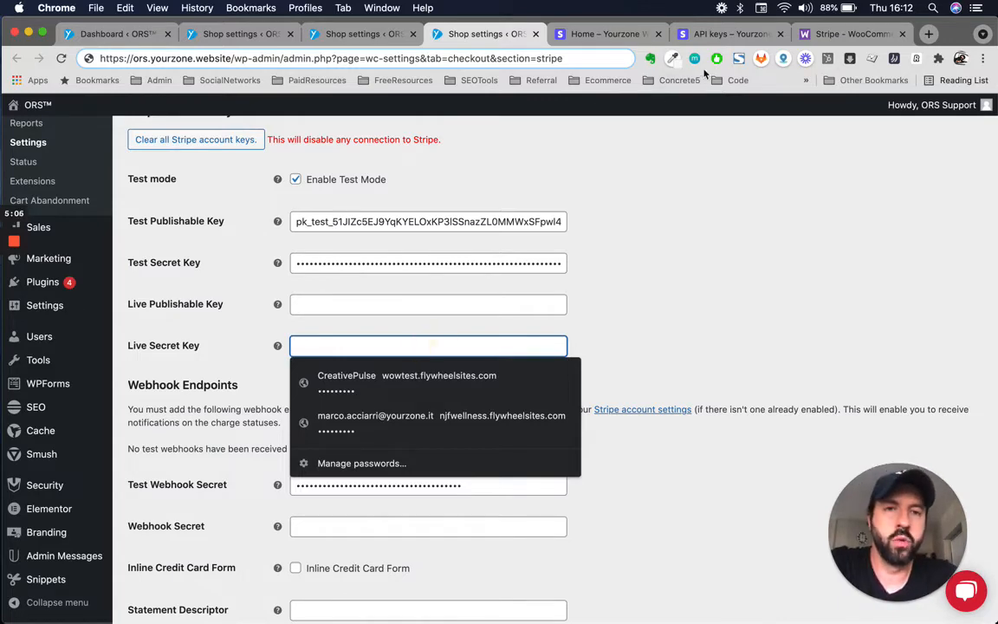
pyautogui.click(719, 34)
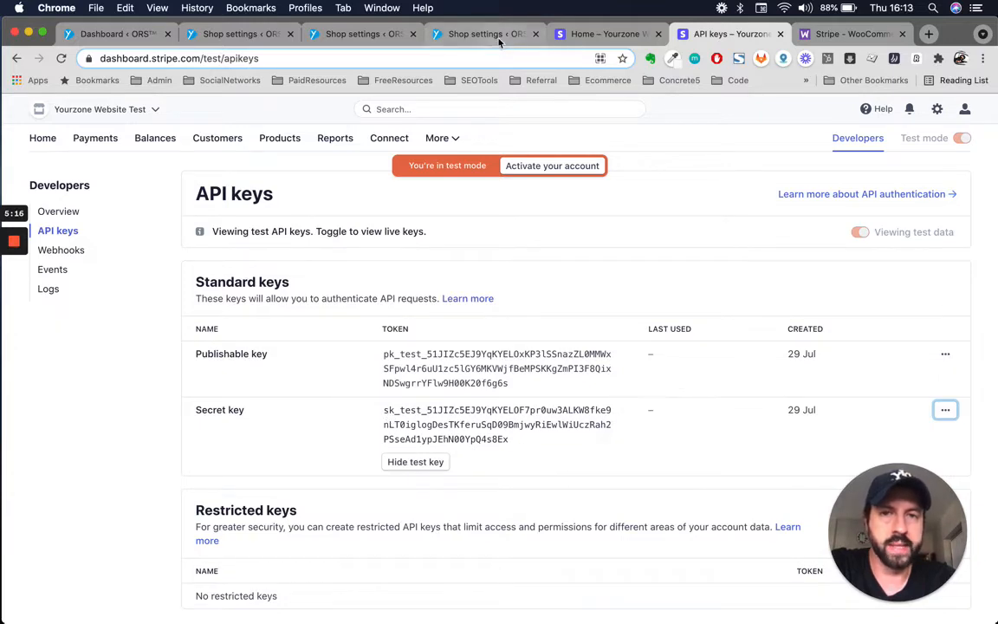
pyautogui.click(459, 34)
pyautogui.click(378, 347)
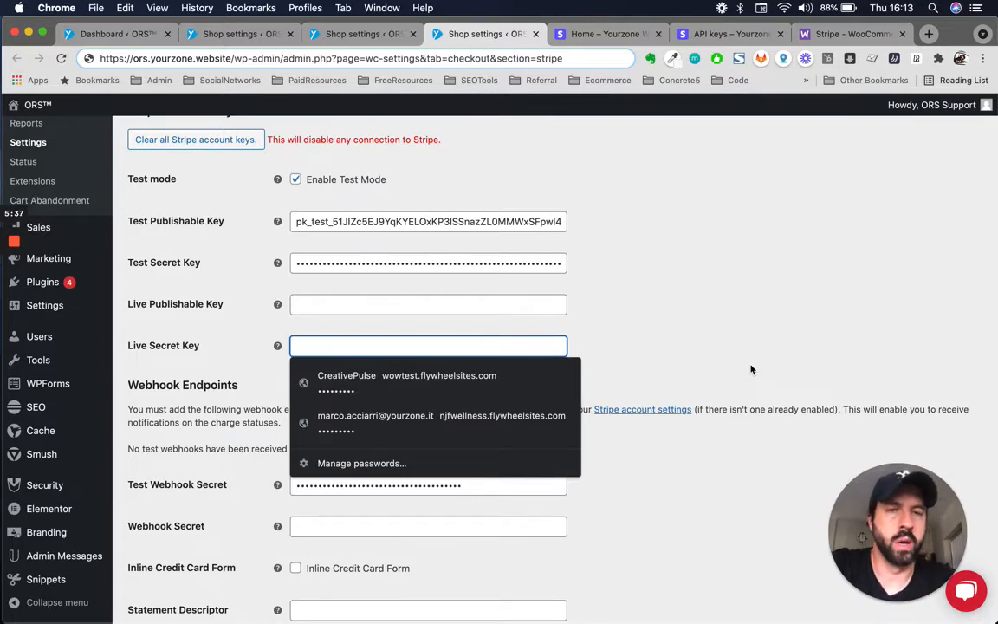
pyautogui.click(662, 344)
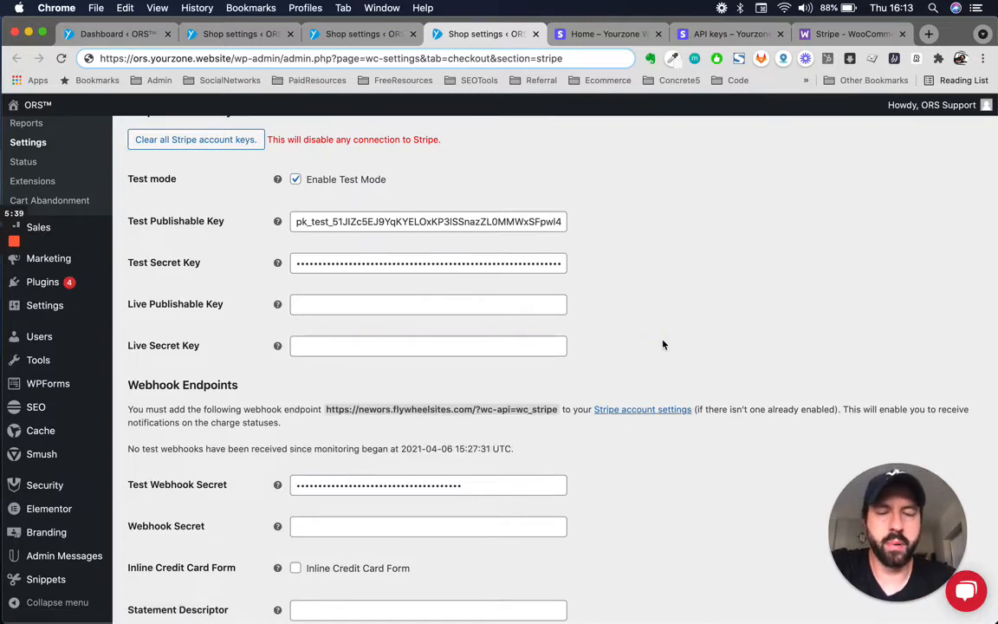
# Go to the Webhooks page in the Stripe dashboard and start adding an endpoint.
pyautogui.click(688, 34)
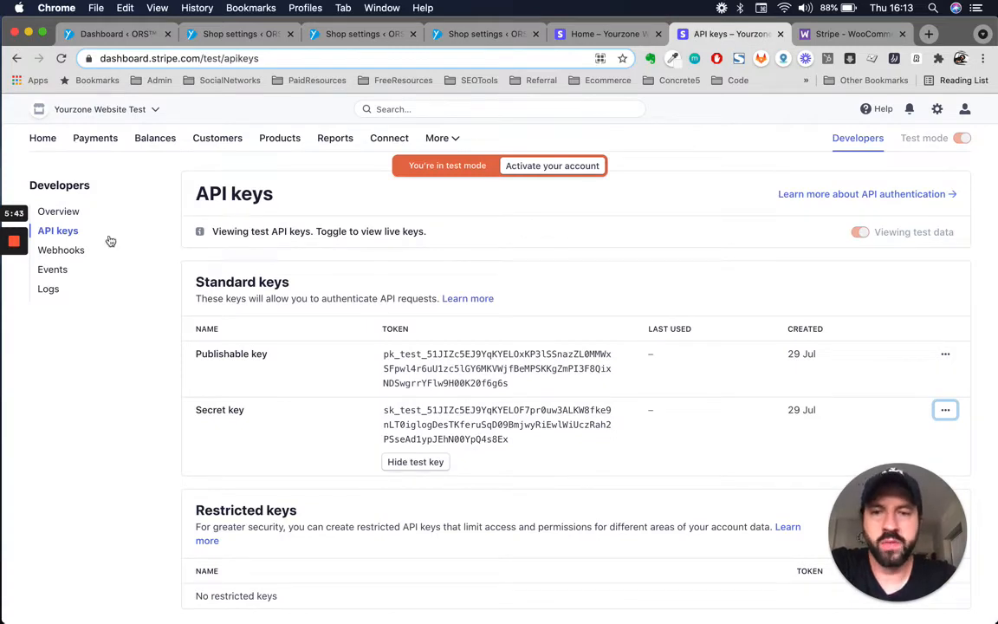
pyautogui.click(64, 254)
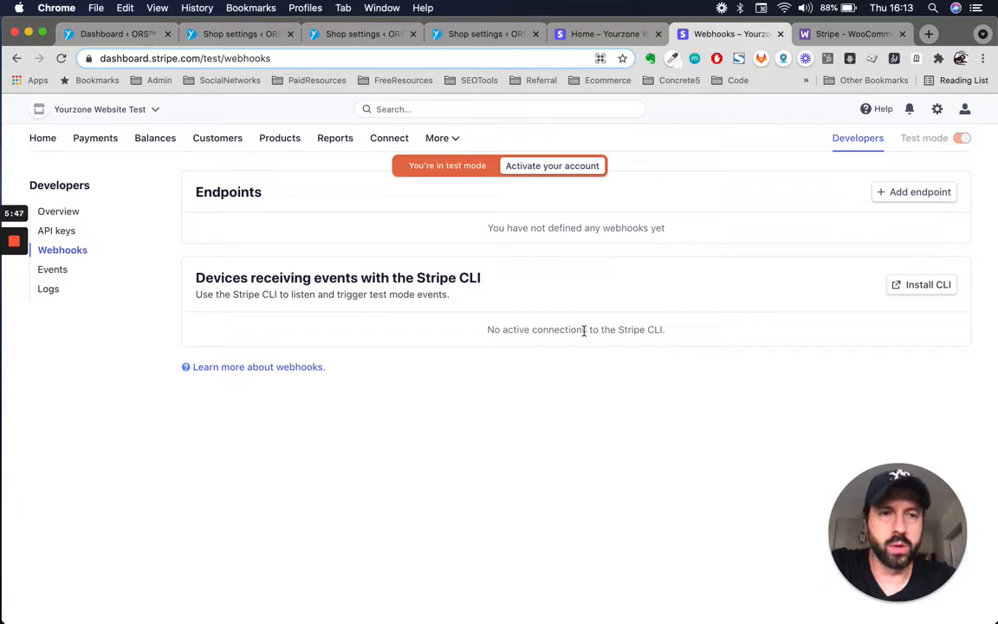
pyautogui.click(901, 197)
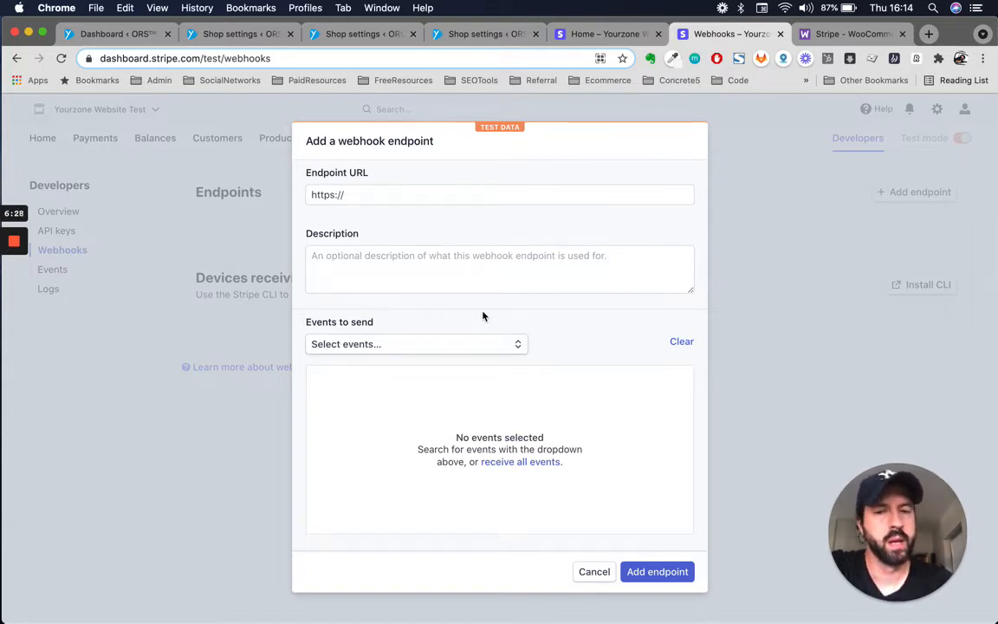
pyautogui.click(461, 189)
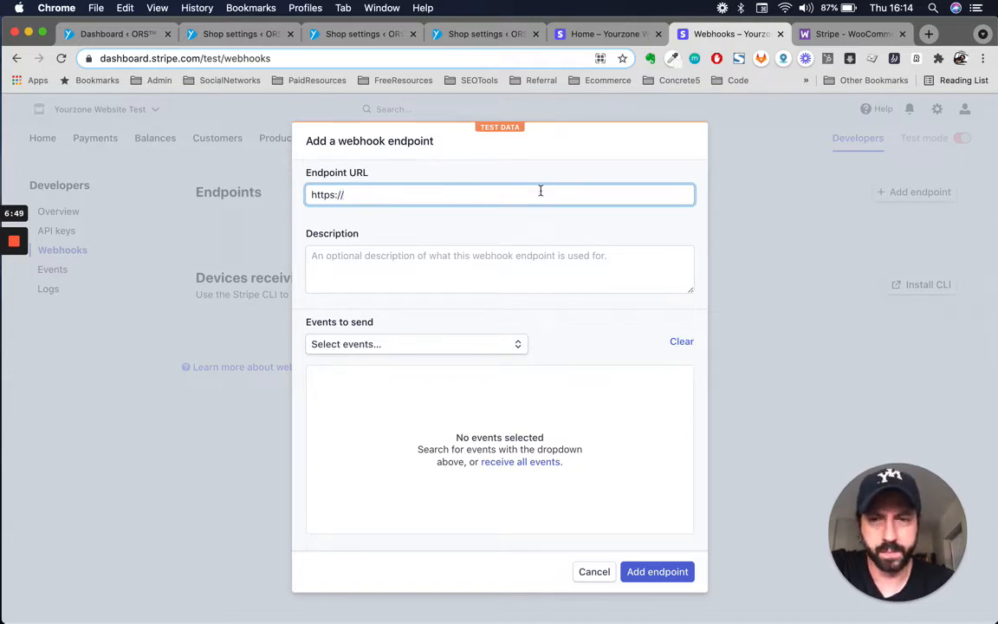
# Try to copy the webhook endpoint URL from the WooCommerce Stripe settings into the new endpoint's Endpoint URL field.
pyautogui.click(497, 34)
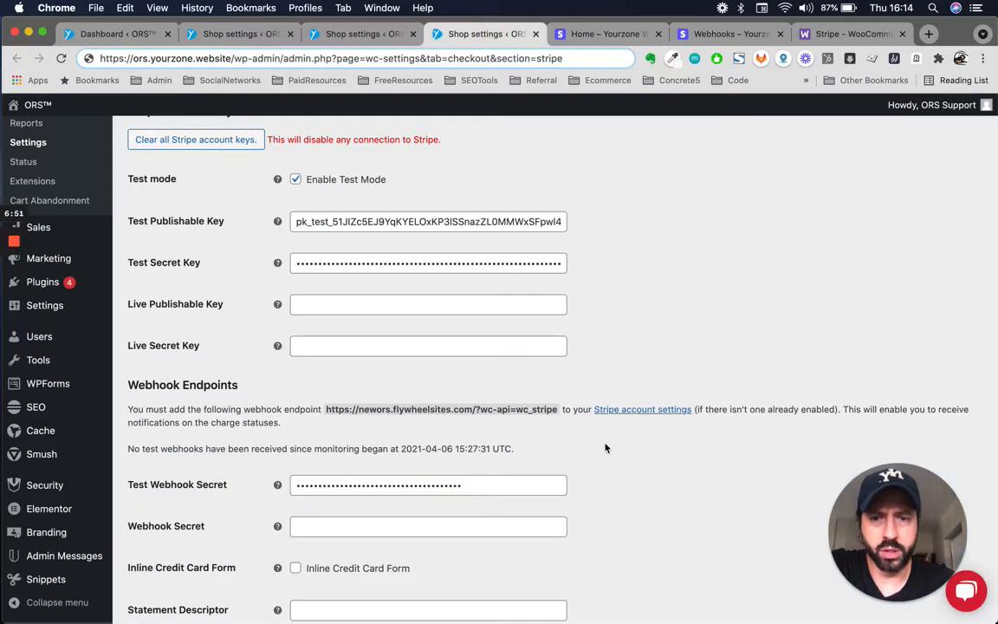
pyautogui.moveTo(328, 409); pyautogui.dragTo(557, 412)
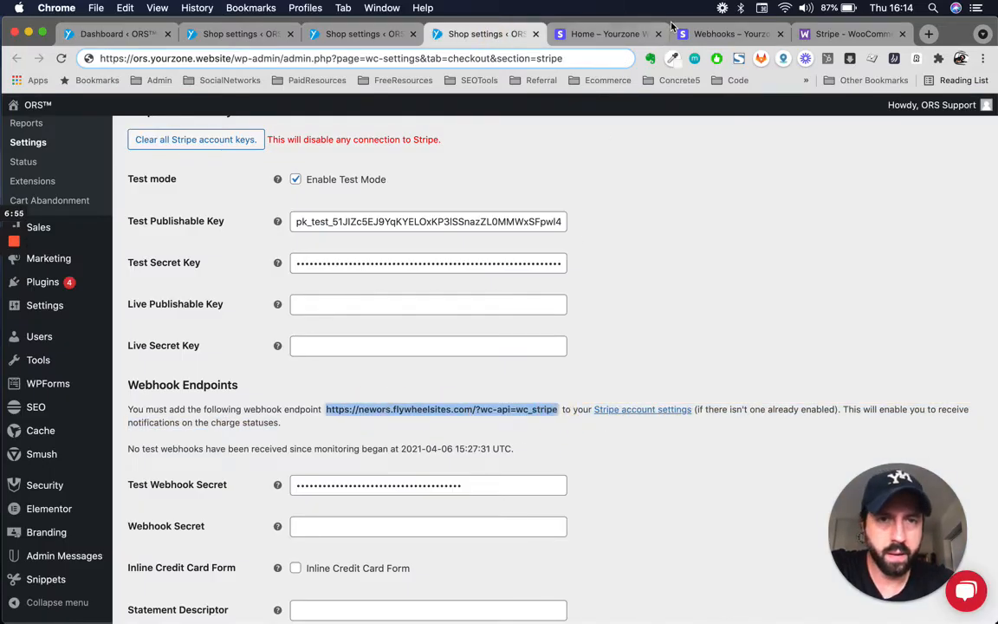
pyautogui.click(728, 33)
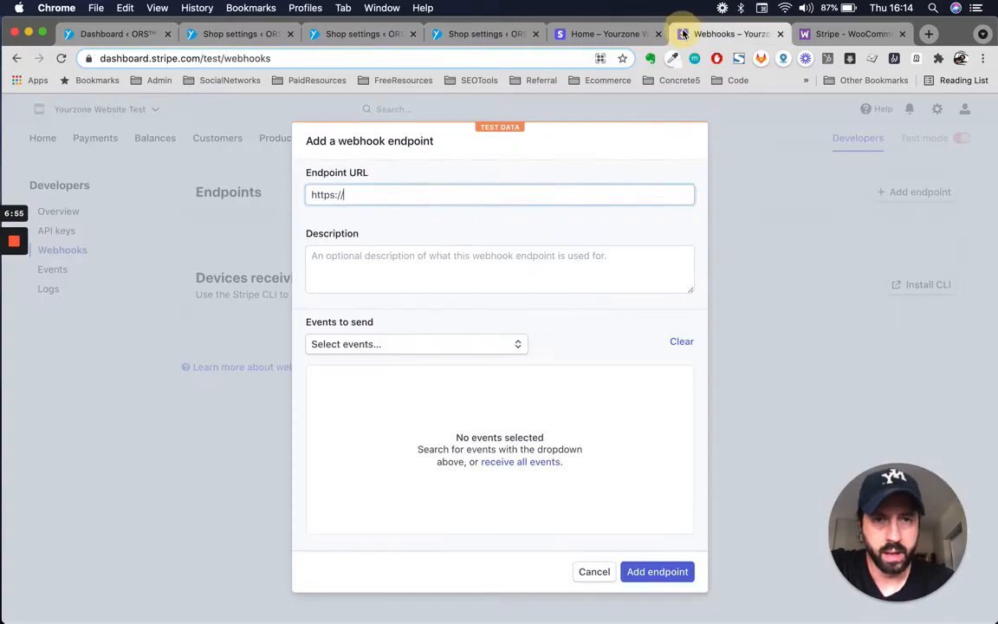
pyautogui.tripleClick(533, 199)
pyautogui.press('super+v')
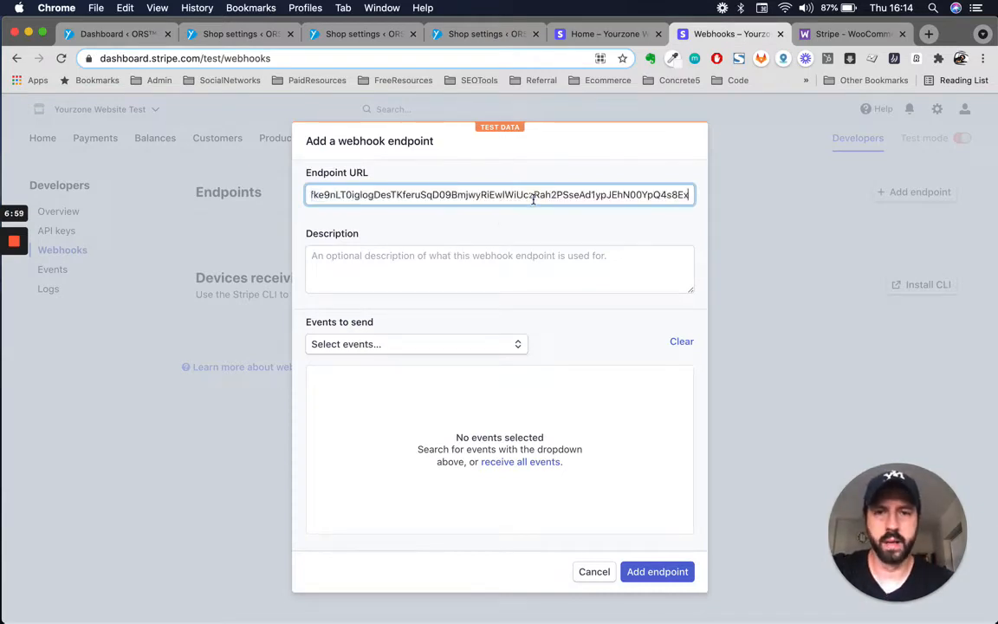
pyautogui.click(613, 34)
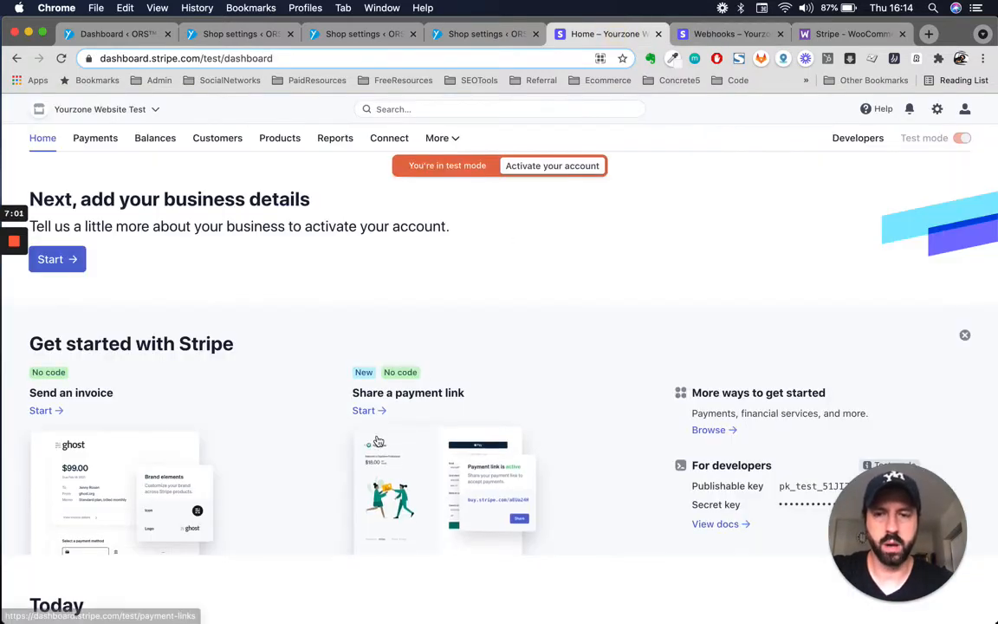
pyautogui.click(438, 34)
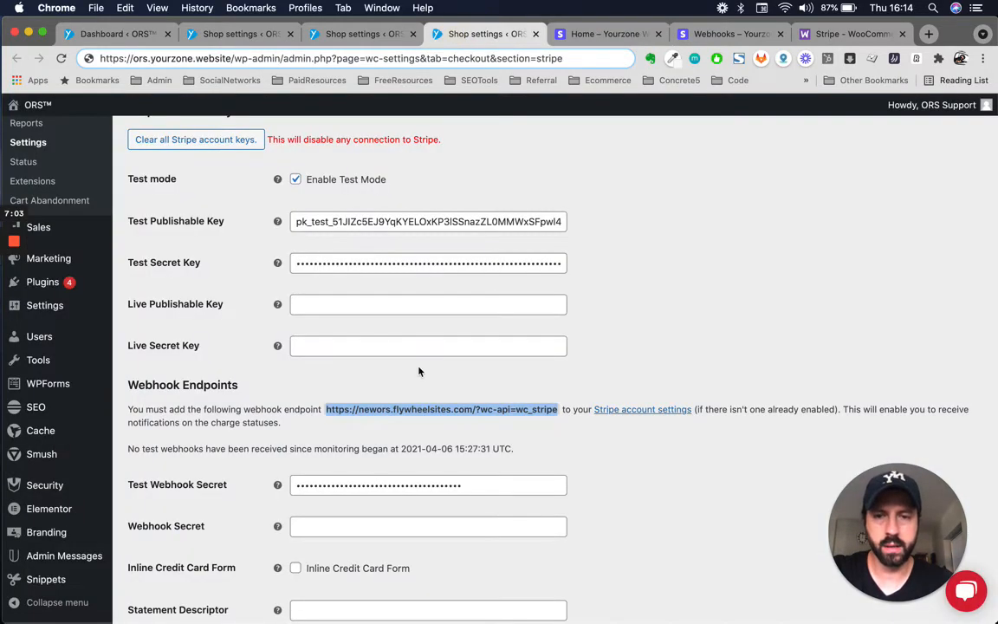
pyautogui.rightClick(435, 409)
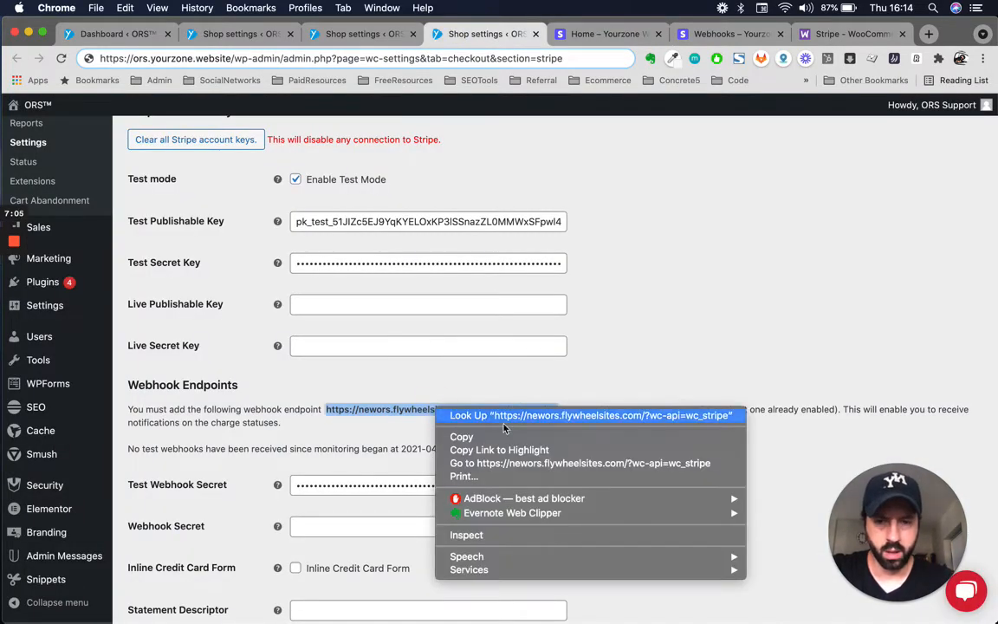
pyautogui.click(452, 438)
pyautogui.click(724, 34)
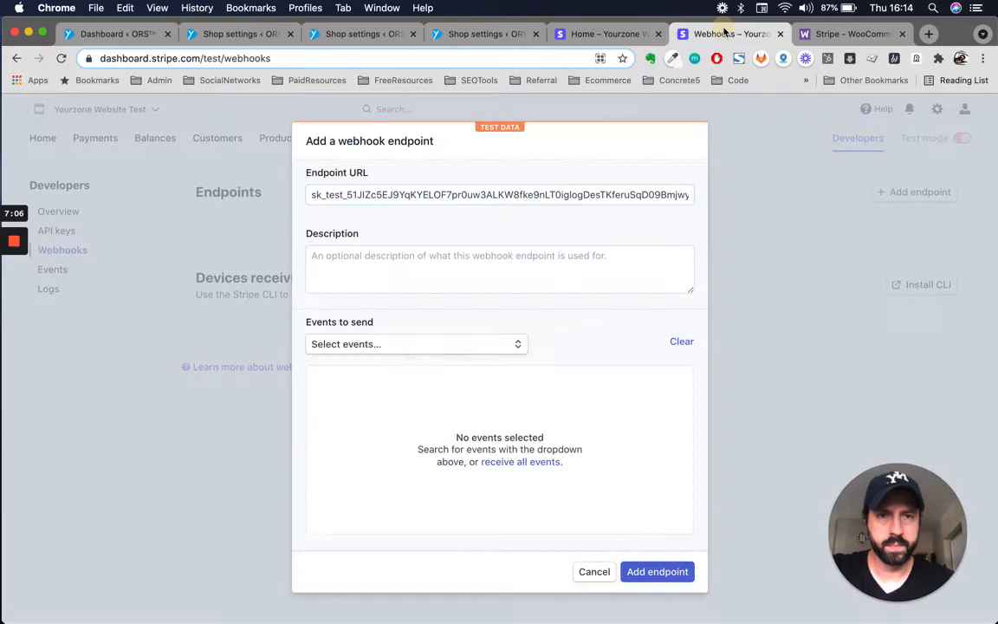
pyautogui.tripleClick(447, 196)
pyautogui.press('super+v')
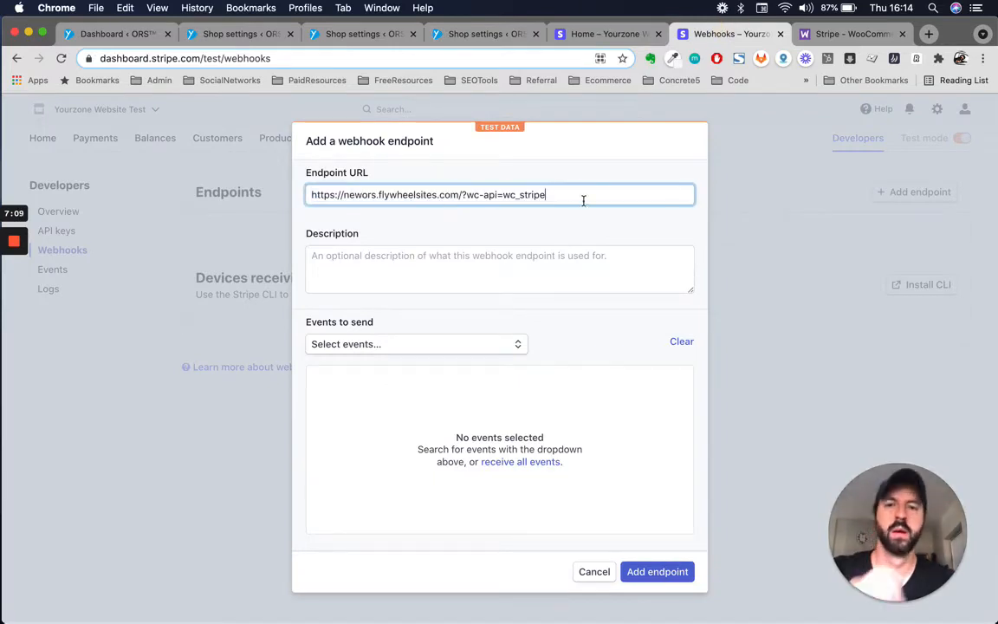
# Browse the events that can be chosen under Events to send for the new endpoint.
pyautogui.click(531, 277)
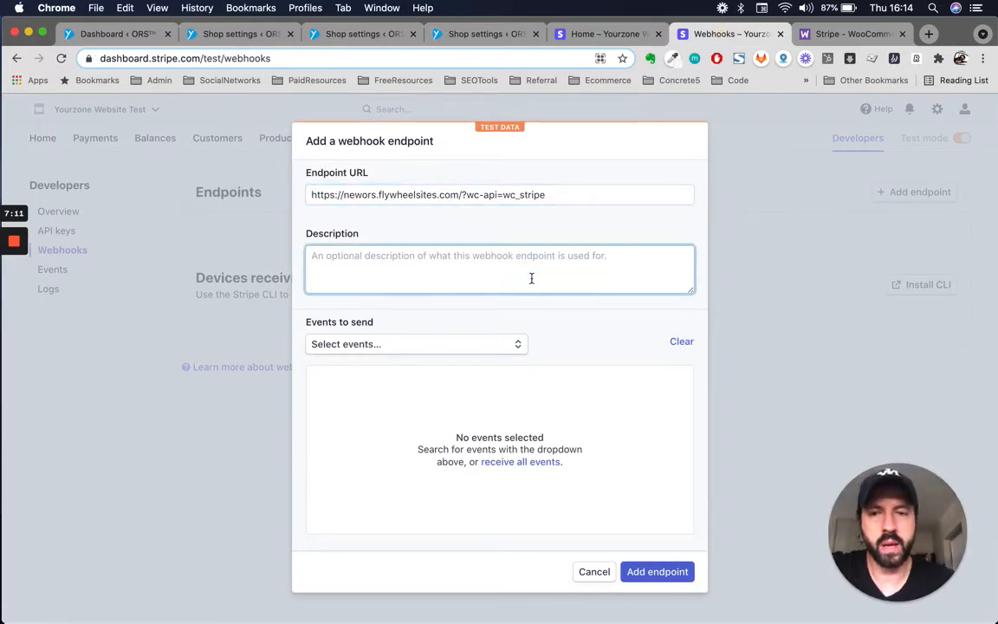
pyautogui.click(484, 345)
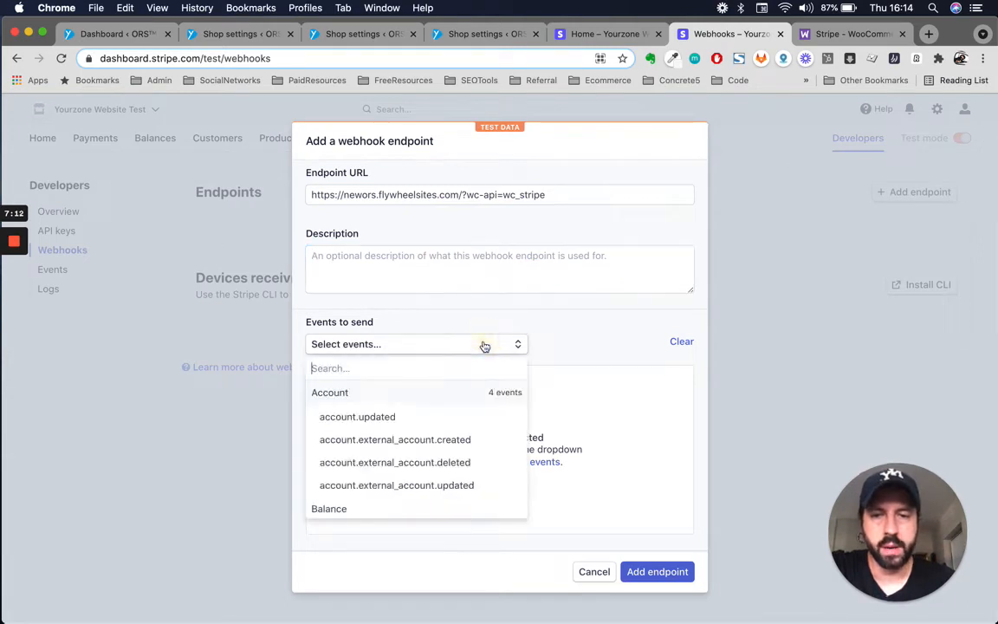
pyautogui.scroll(-1, 457, 397)
pyautogui.scroll(1, 458, 408)
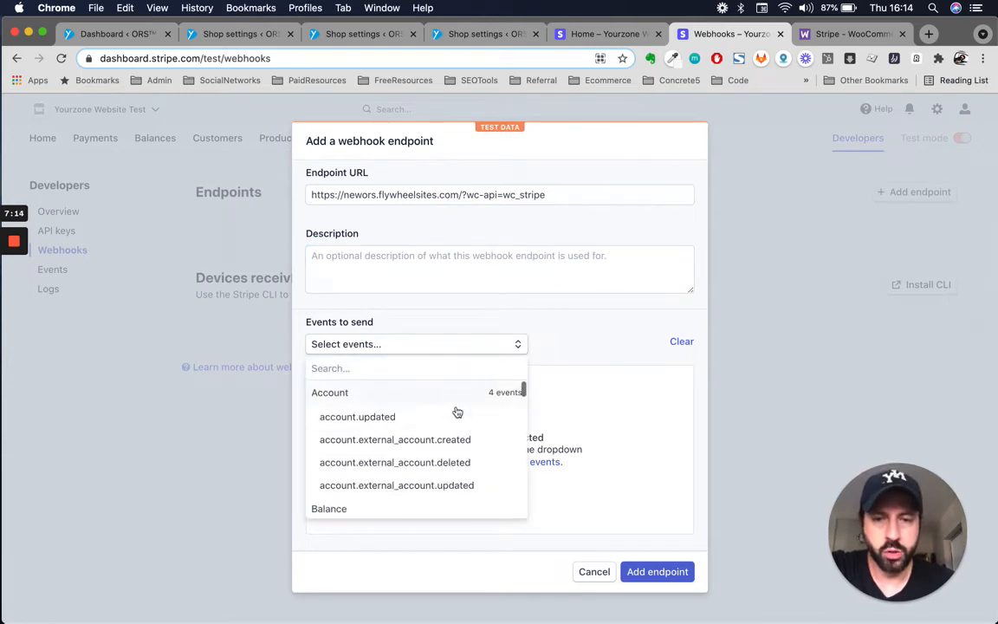
pyautogui.click(620, 401)
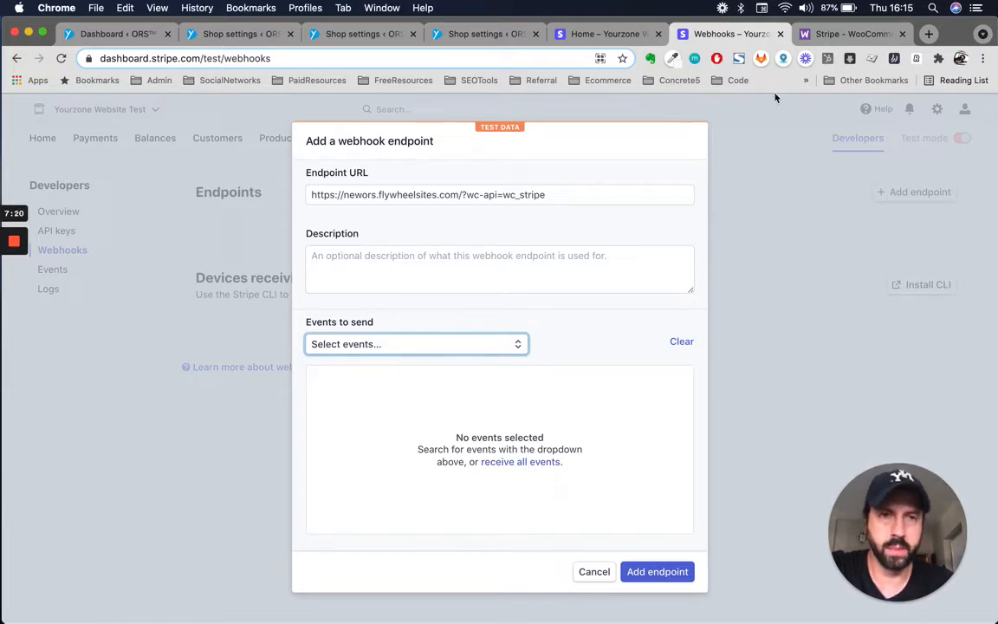
# Examine the webhook events required for the endpoint in the WooCommerce Stripe documentation, starting with source.chargeable.
pyautogui.click(845, 34)
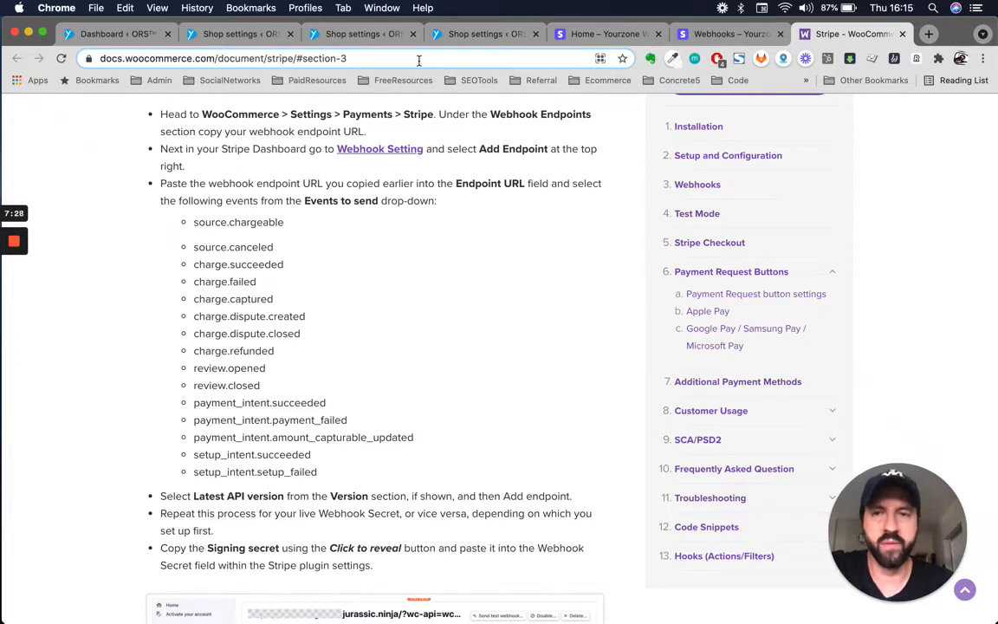
pyautogui.click(206, 58)
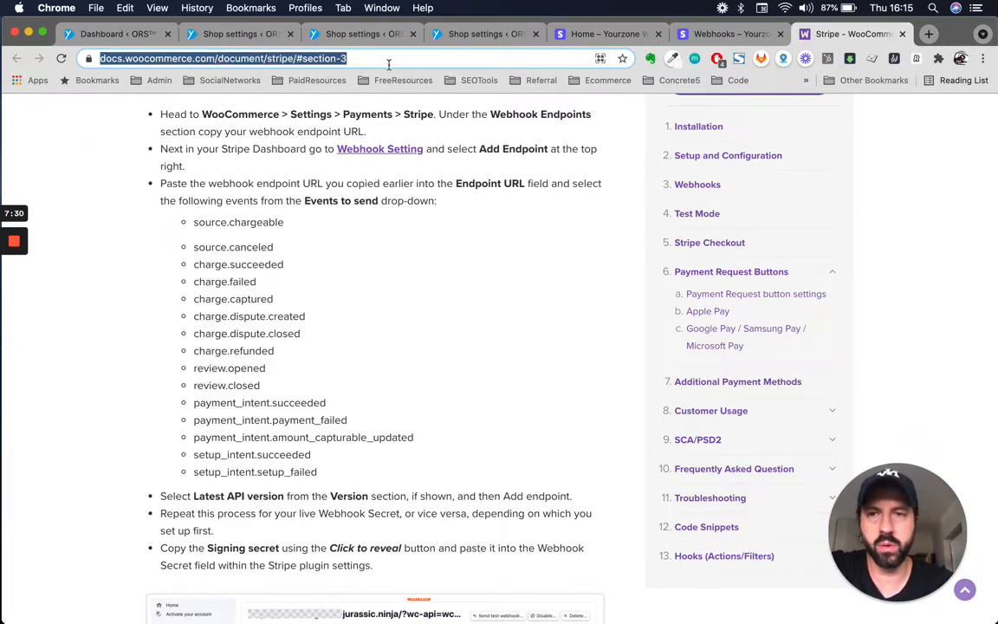
pyautogui.click(390, 61)
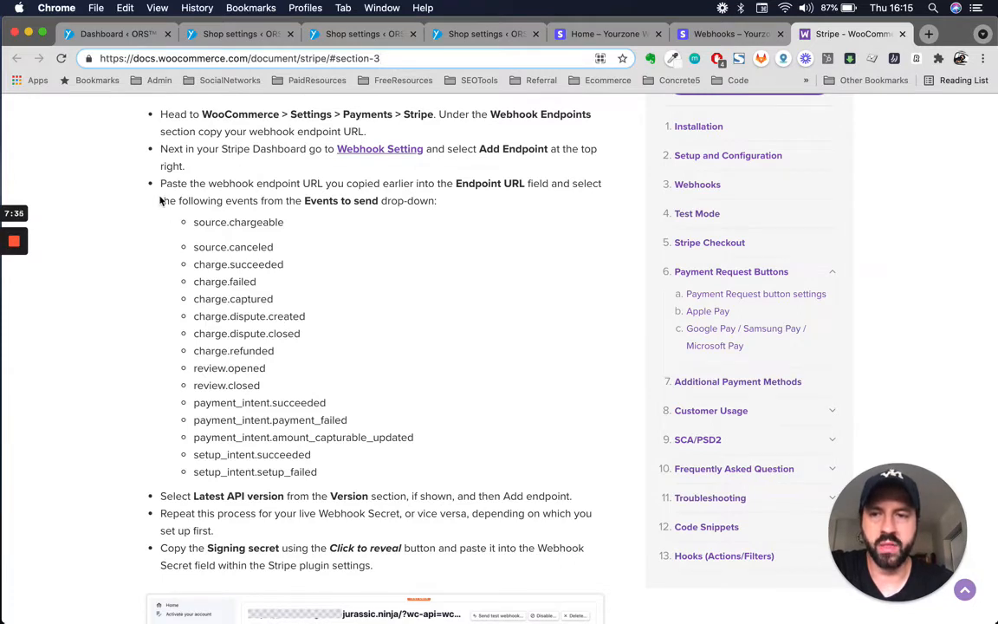
pyautogui.moveTo(193, 222); pyautogui.dragTo(392, 470)
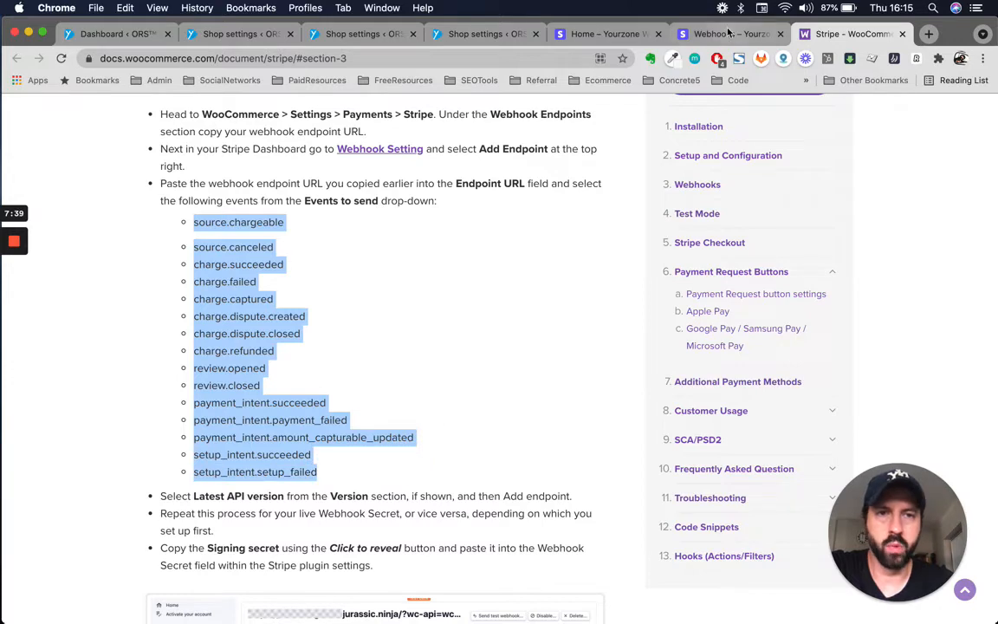
pyautogui.click(728, 34)
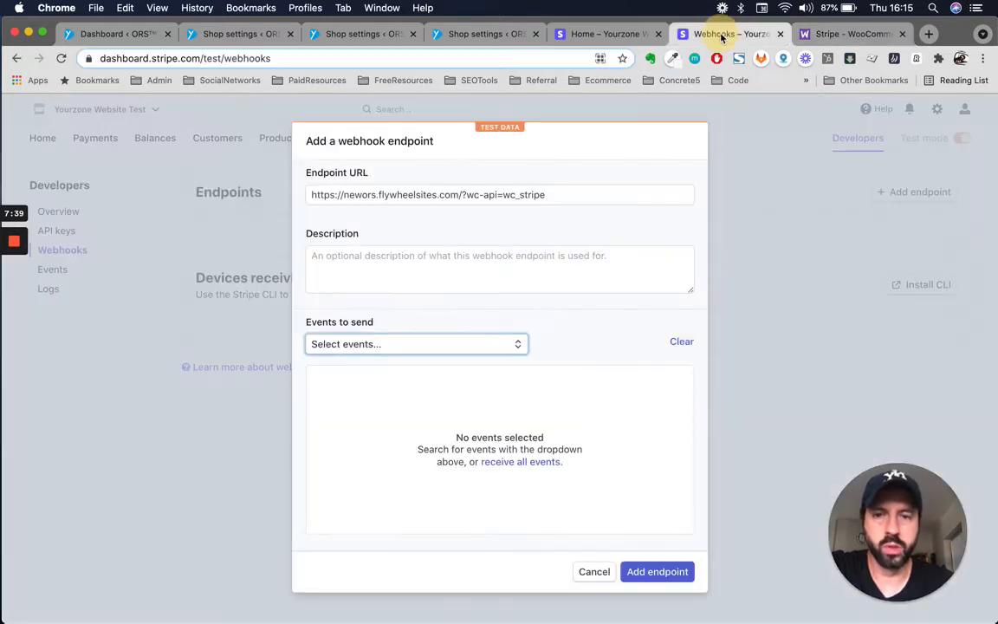
pyautogui.click(854, 34)
pyautogui.click(208, 223)
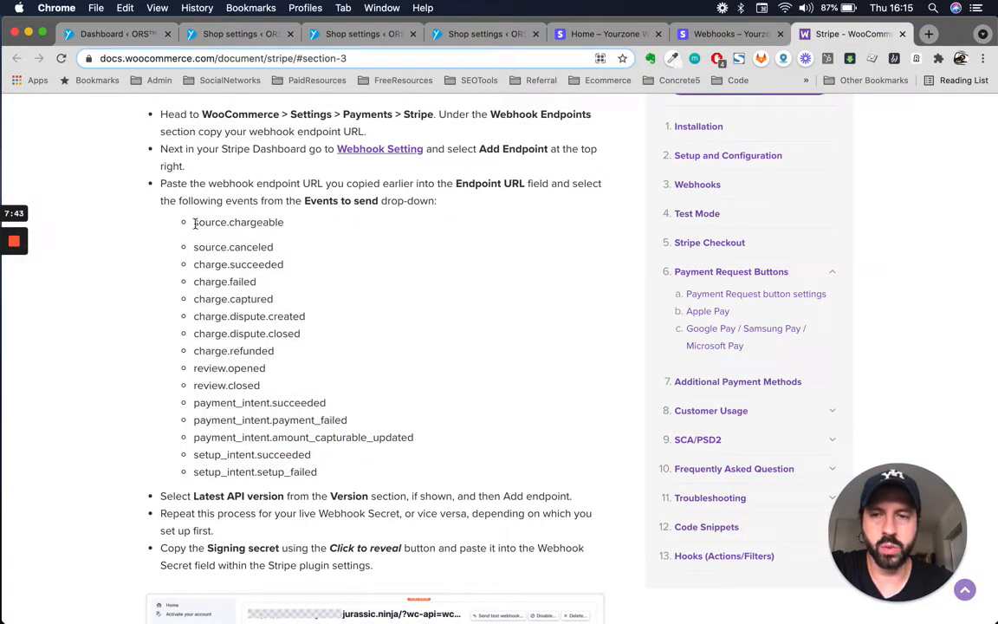
pyautogui.moveTo(194, 222); pyautogui.dragTo(291, 218)
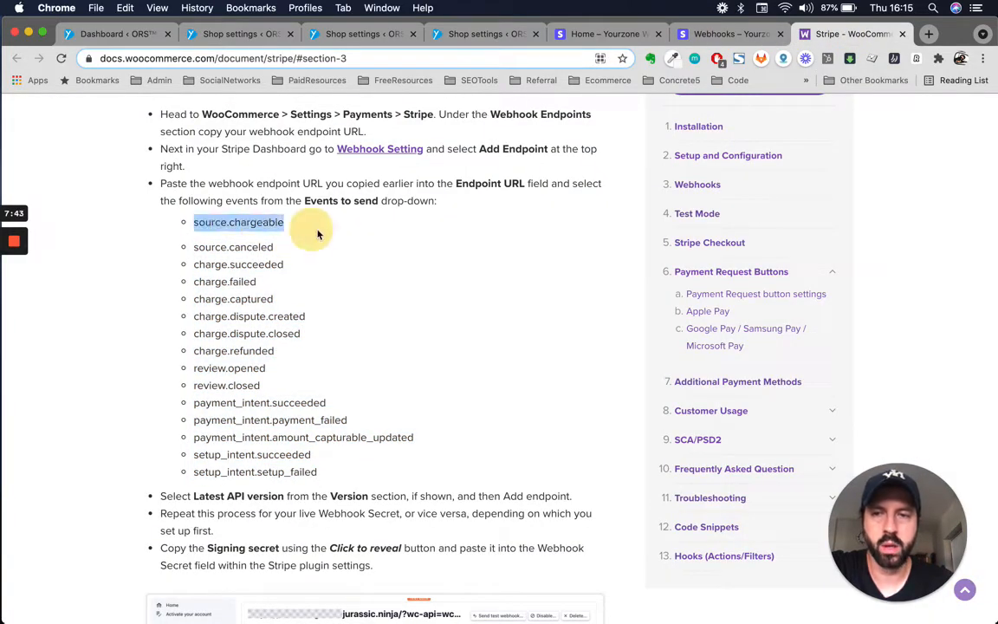
# Return to the Stripe webhook form, search the events for "source" and add source.chargeable to the endpoint.
pyautogui.click(732, 34)
pyautogui.click(397, 344)
pyautogui.scroll(-2, 403, 397)
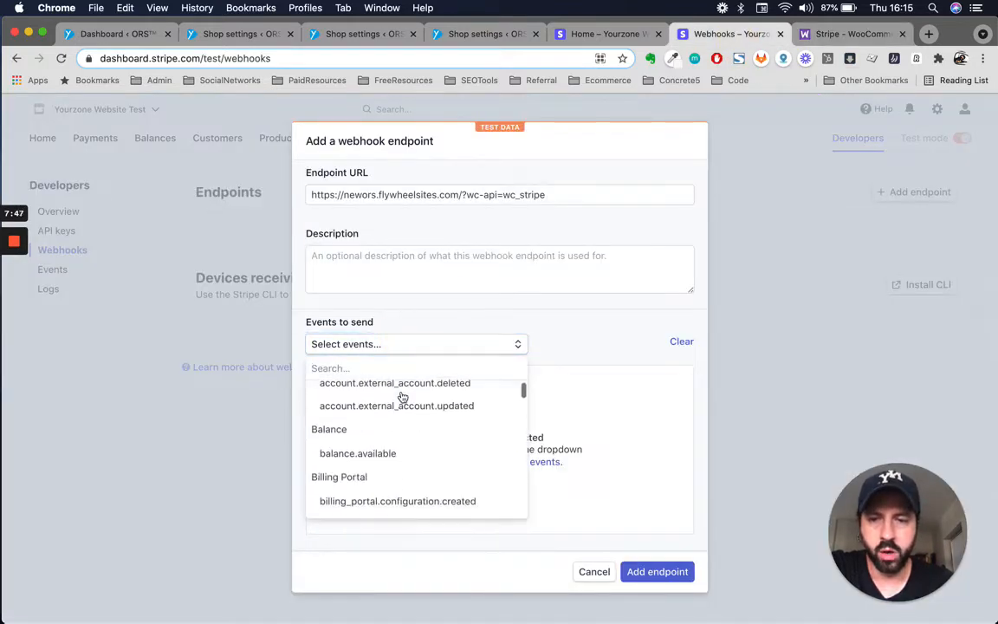
pyautogui.scroll(-10, 403, 397)
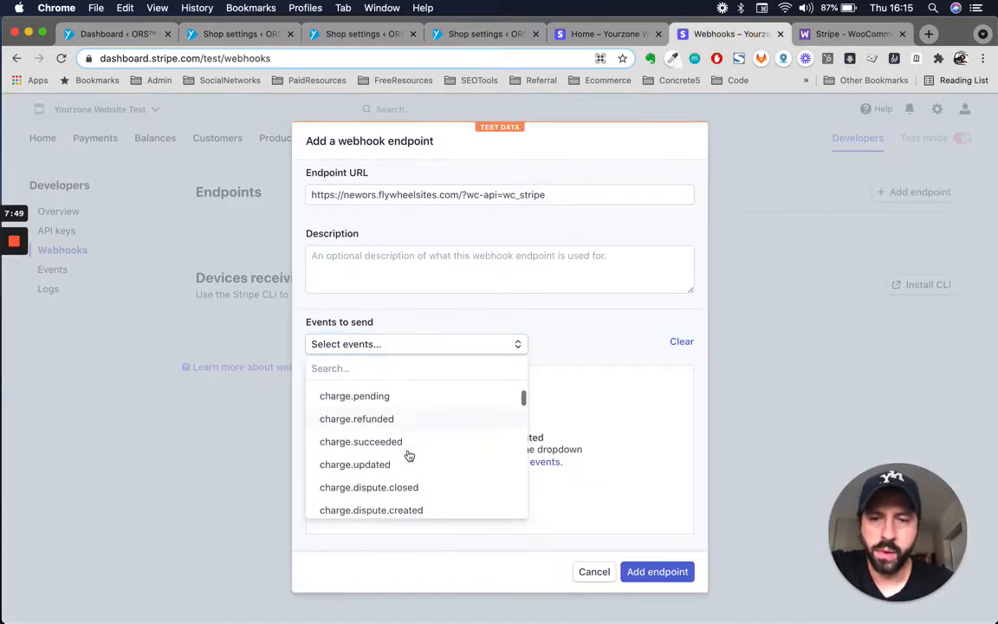
pyautogui.scroll(-15, 409, 455)
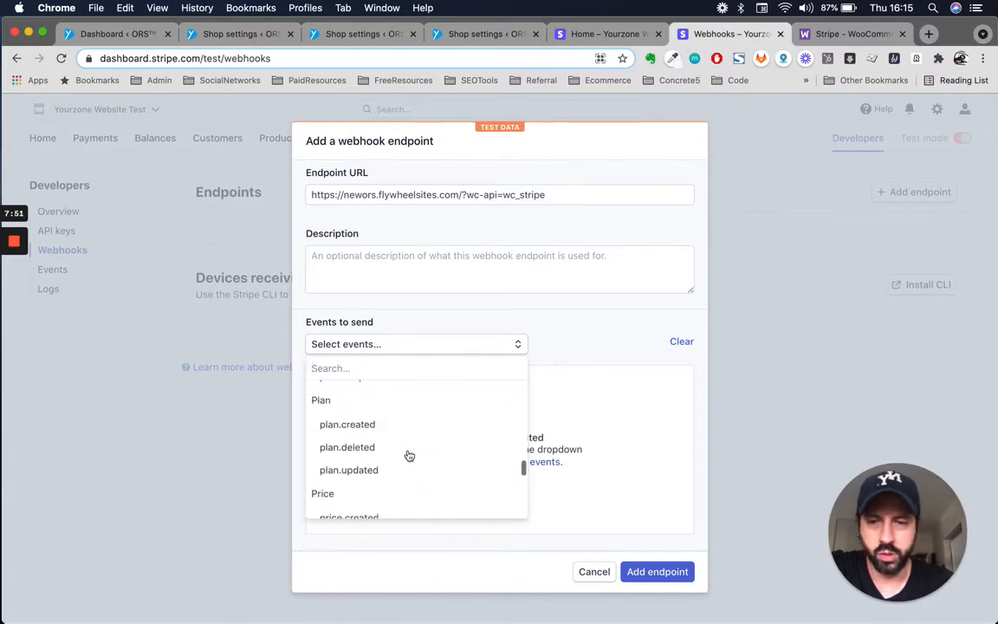
pyautogui.scroll(-8, 408, 453)
pyautogui.scroll(10, 409, 455)
pyautogui.click(441, 370)
pyautogui.write('s')
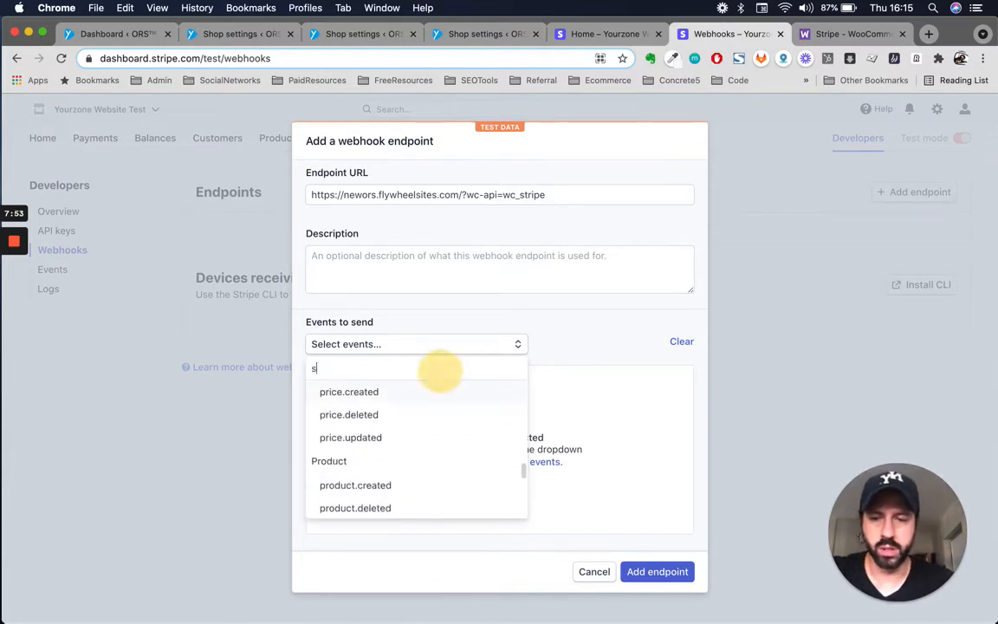
pyautogui.write('ource')
pyautogui.scroll(-4, 441, 428)
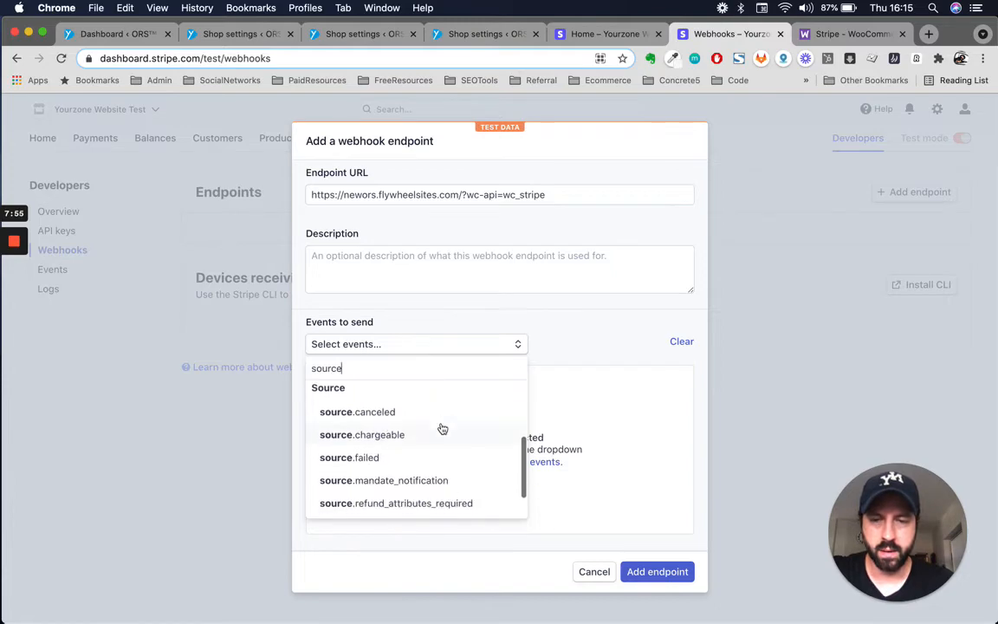
pyautogui.click(359, 434)
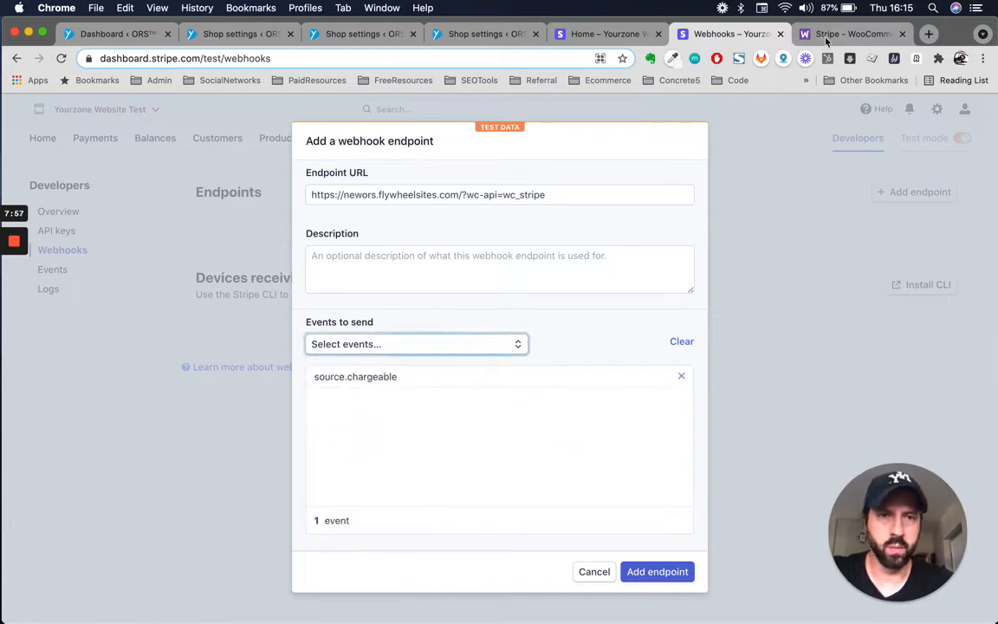
# Check the WooCommerce documentation for the following event and add source.canceled to the Stripe endpoint's events to send.
pyautogui.click(828, 35)
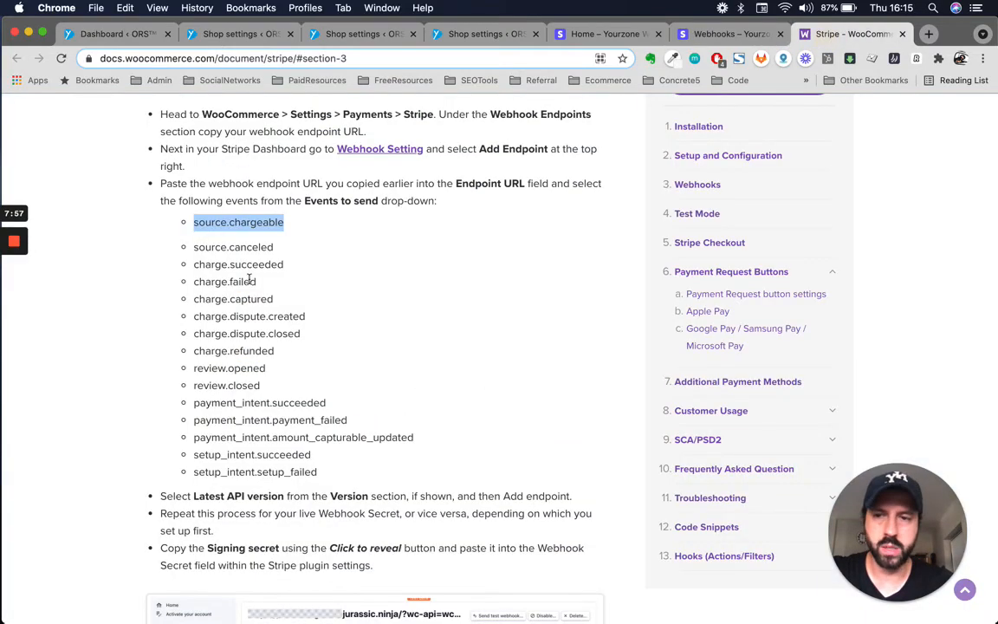
pyautogui.click(731, 35)
pyautogui.click(412, 346)
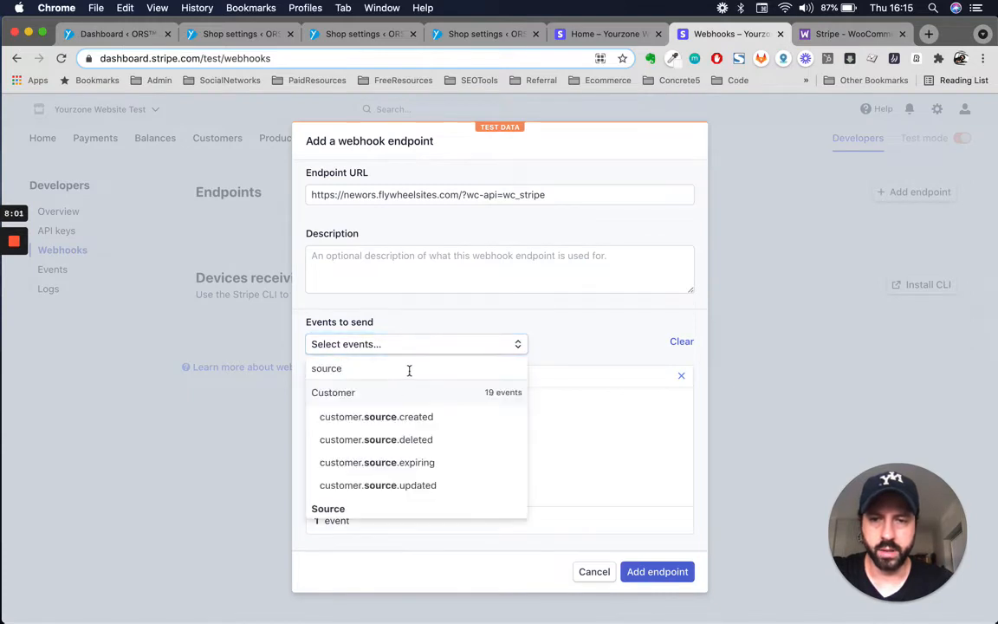
pyautogui.write('.ca')
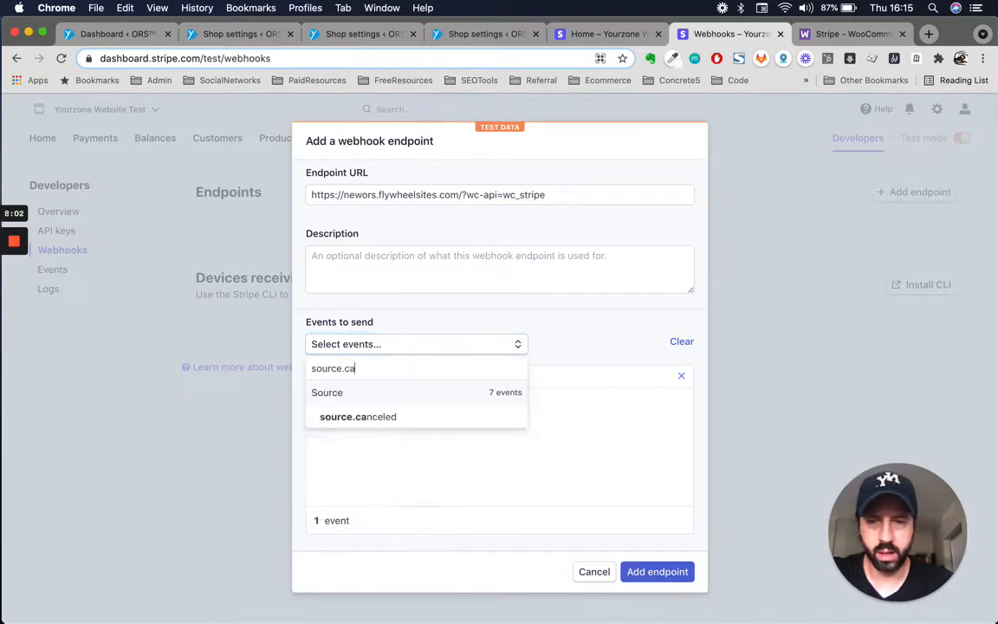
pyautogui.click(384, 420)
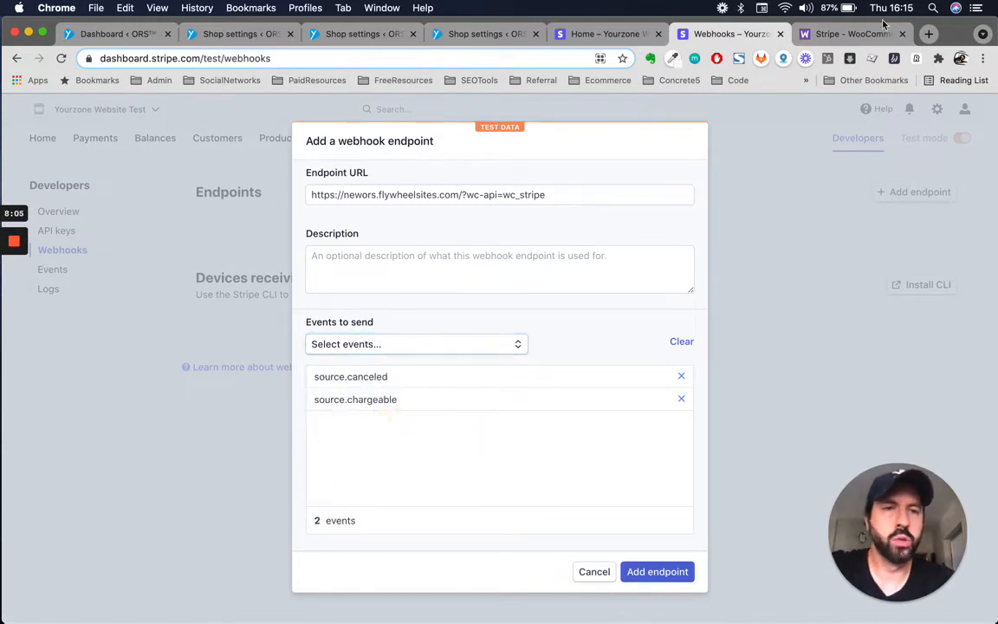
# Clear the selected events, choose to receive all events instead, and add the webhook endpoint.
pyautogui.click(853, 31)
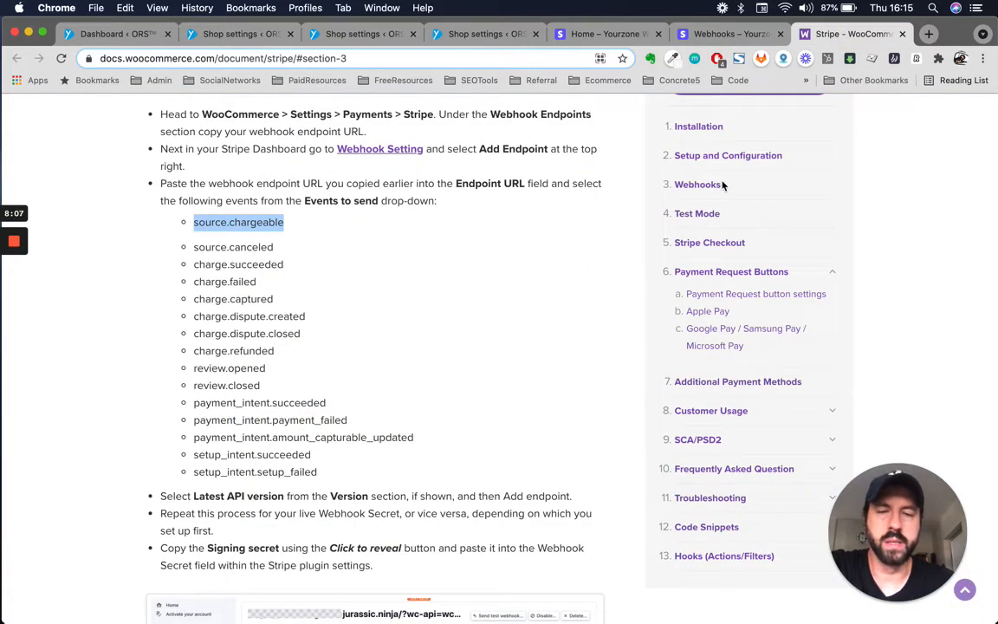
pyautogui.click(702, 33)
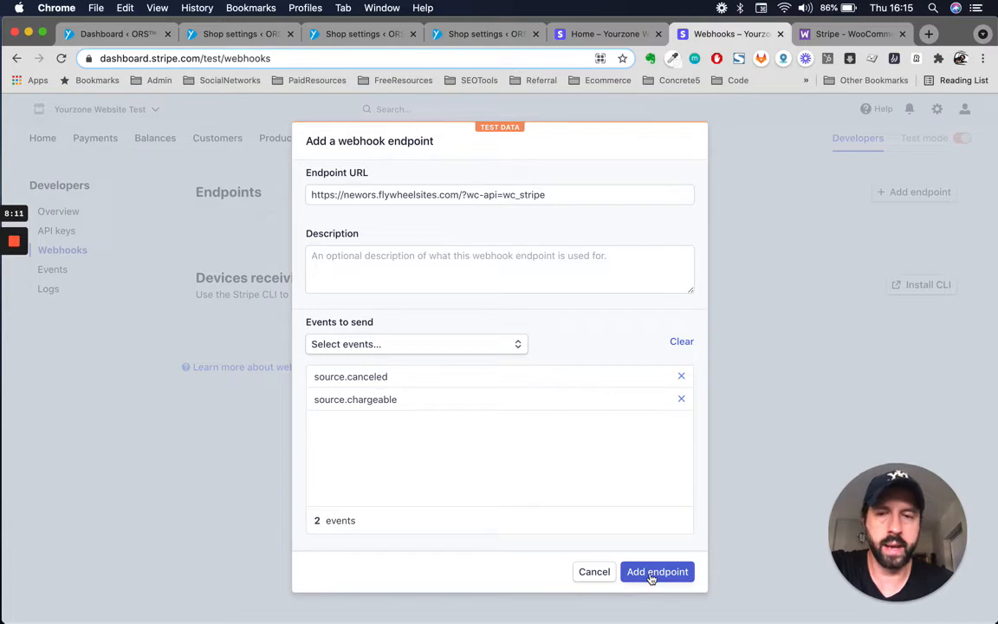
pyautogui.click(682, 343)
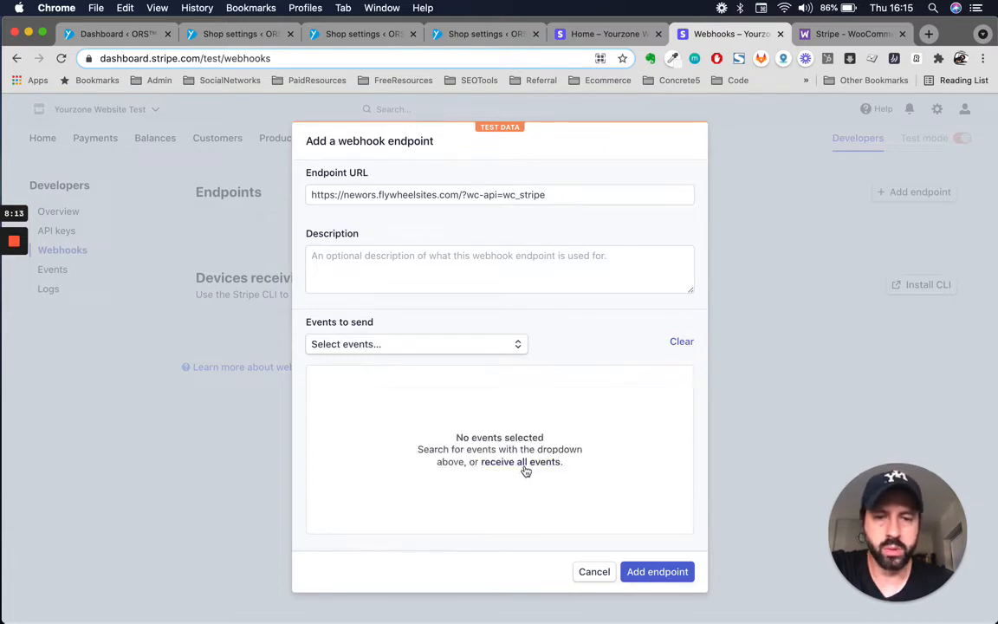
pyautogui.click(525, 464)
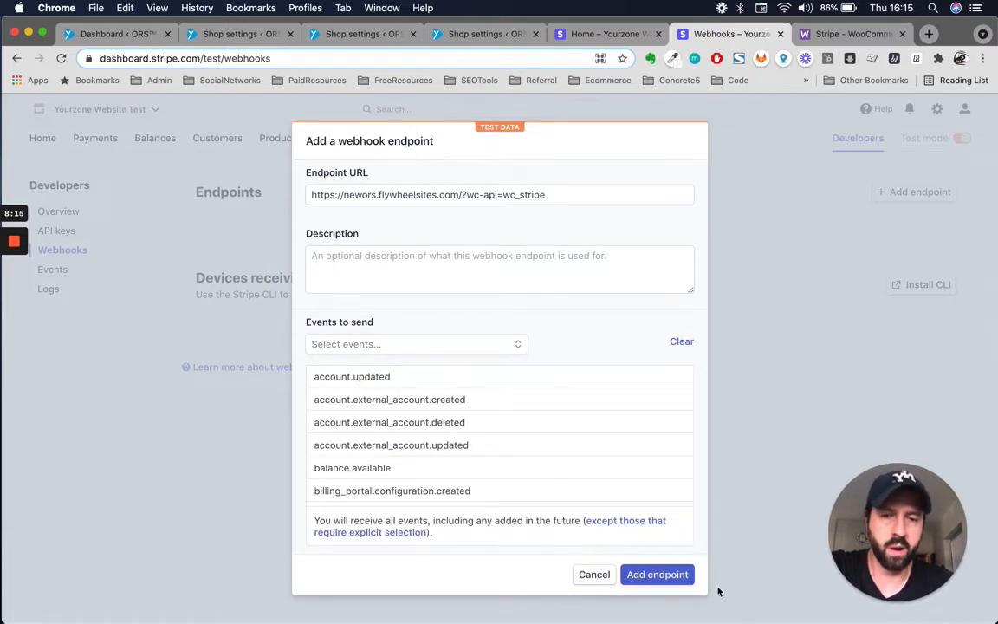
pyautogui.scroll(-10, 409, 418)
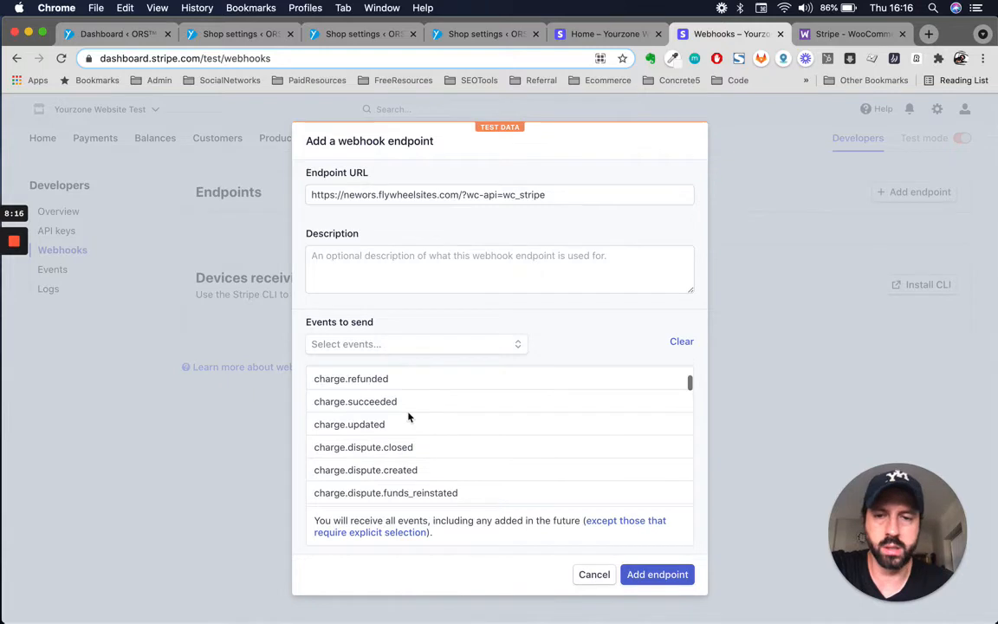
pyautogui.click(652, 574)
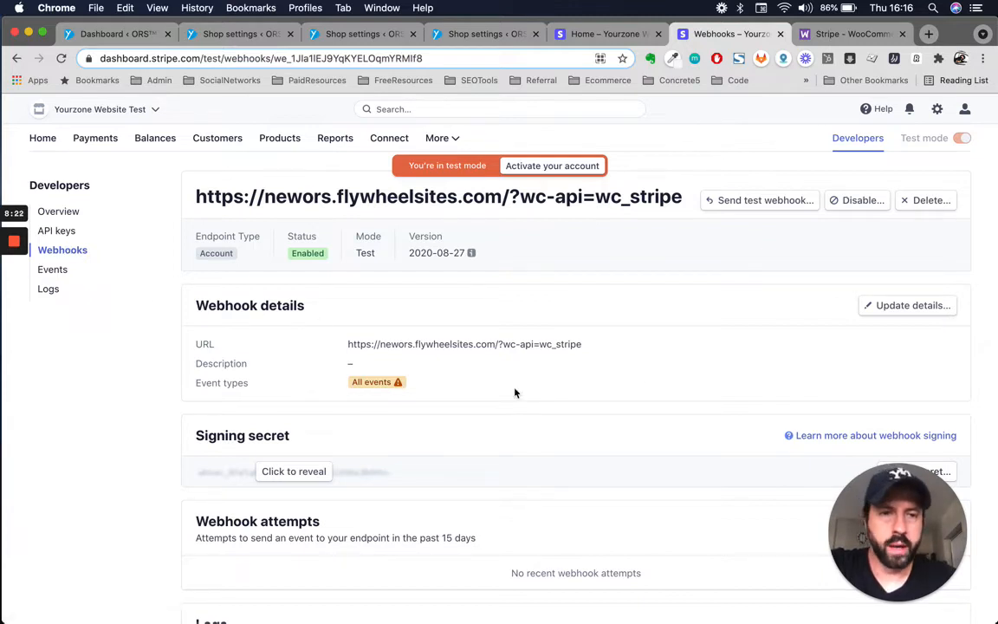
# Reveal the new endpoint's signing secret and copy it.
pyautogui.scroll(-2, 679, 428)
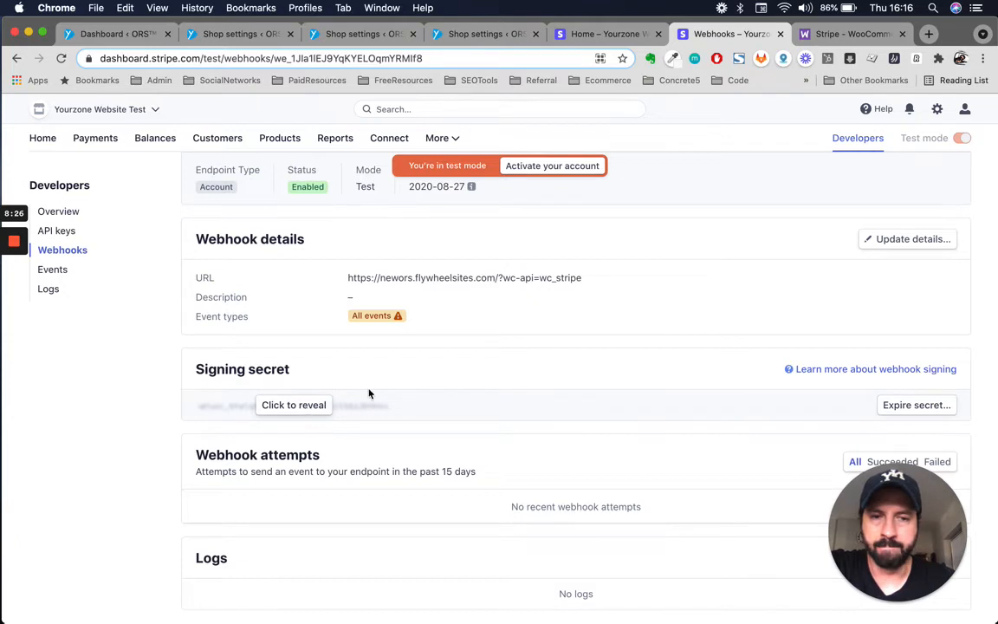
pyautogui.scroll(2, 390, 364)
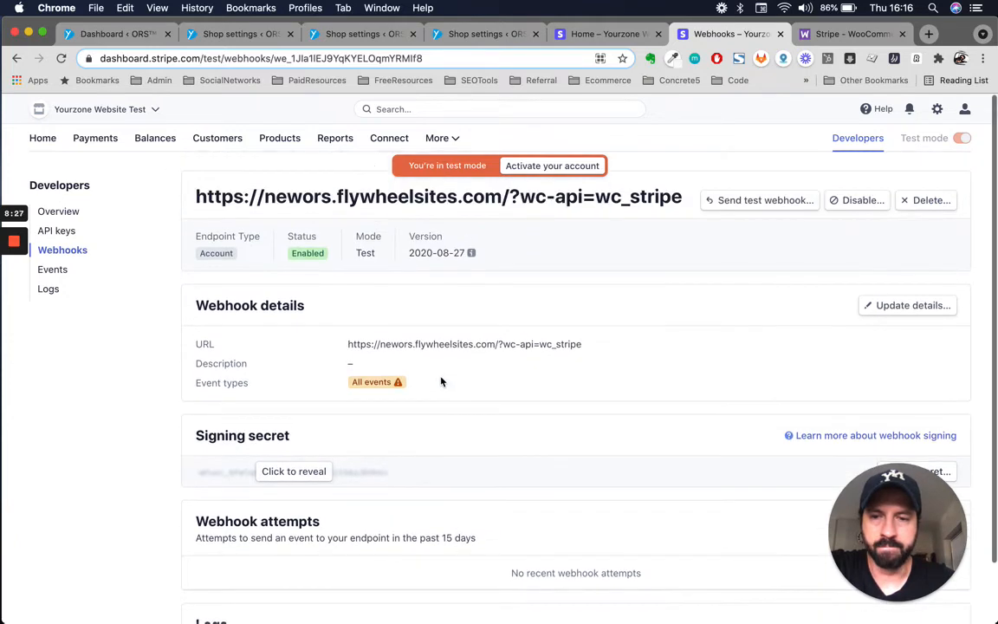
pyautogui.click(294, 475)
pyautogui.doubleClick(307, 475)
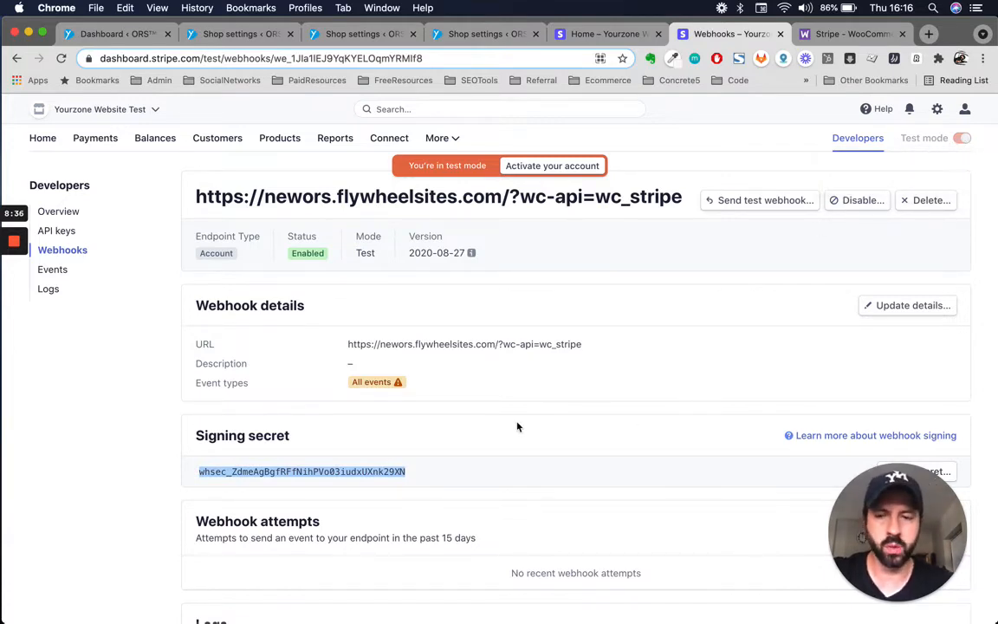
pyautogui.scroll(-2, 601, 394)
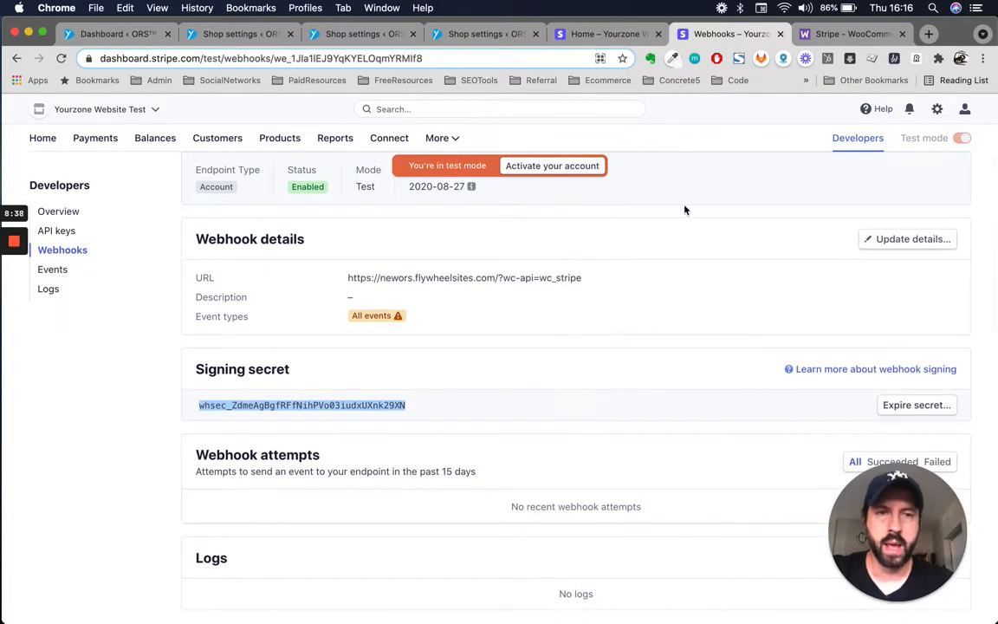
# Switch to the WooCommerce Stripe settings and replace the Test Webhook Secret with the copied signing secret.
pyautogui.click(486, 34)
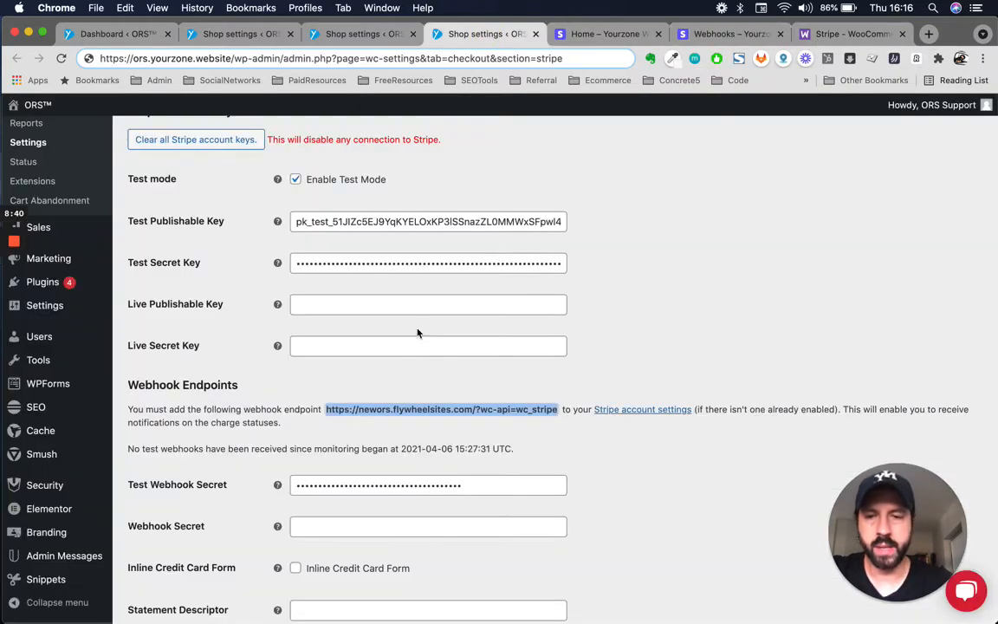
pyautogui.scroll(-5, 417, 330)
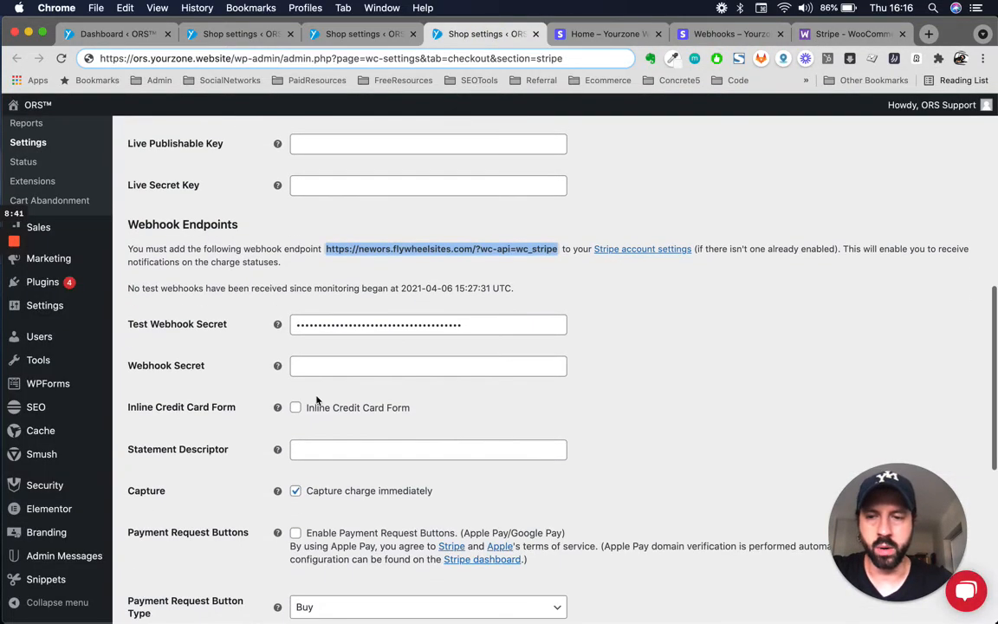
pyautogui.doubleClick(429, 332)
pyautogui.press('super+v')
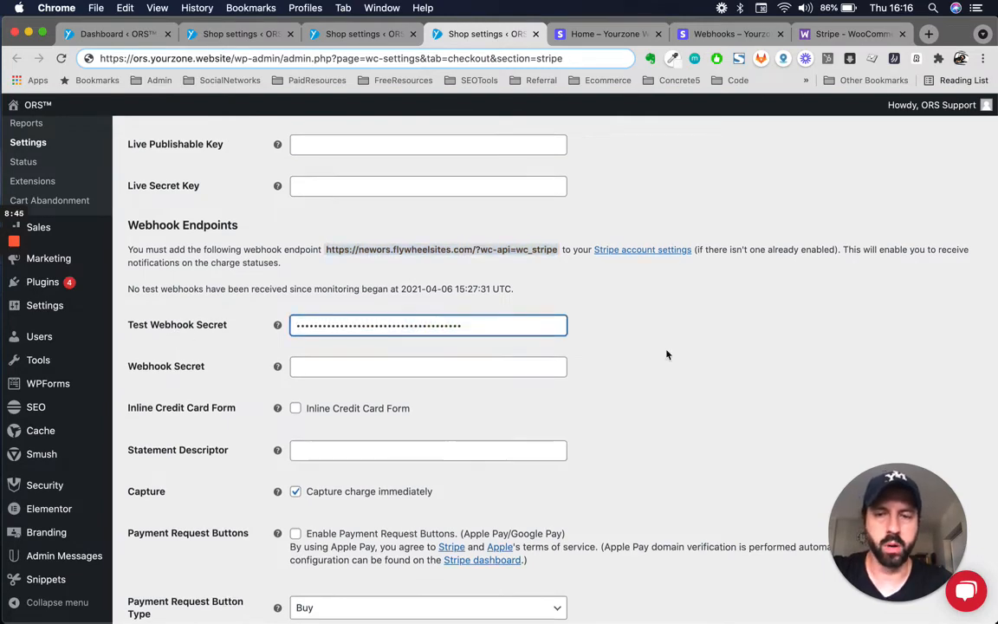
pyautogui.scroll(2, 667, 354)
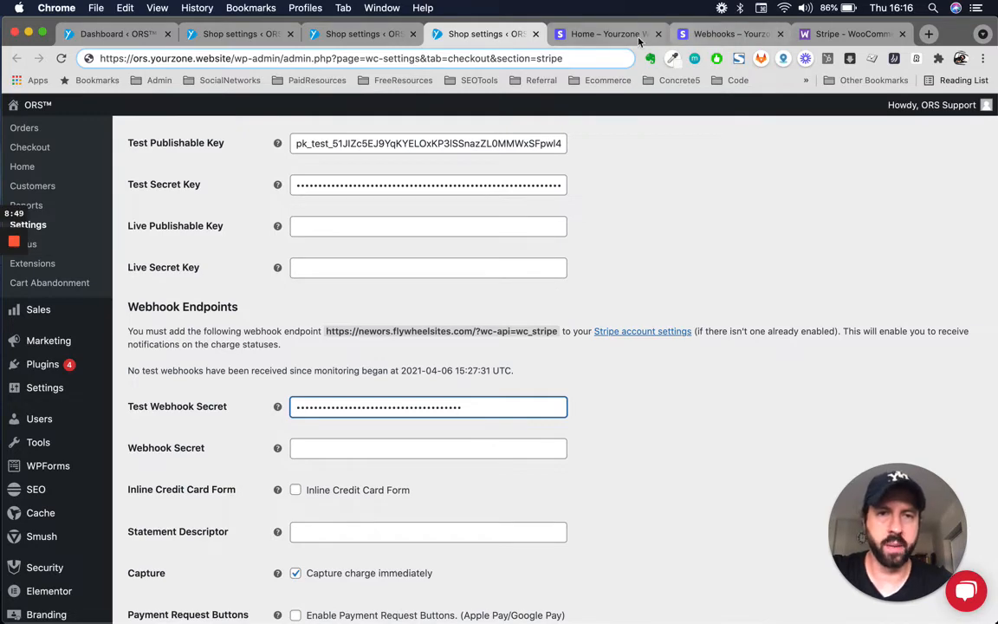
# Return to the Stripe webhook page and try to switch the dashboard out of test mode.
pyautogui.click(706, 35)
pyautogui.scroll(2, 613, 236)
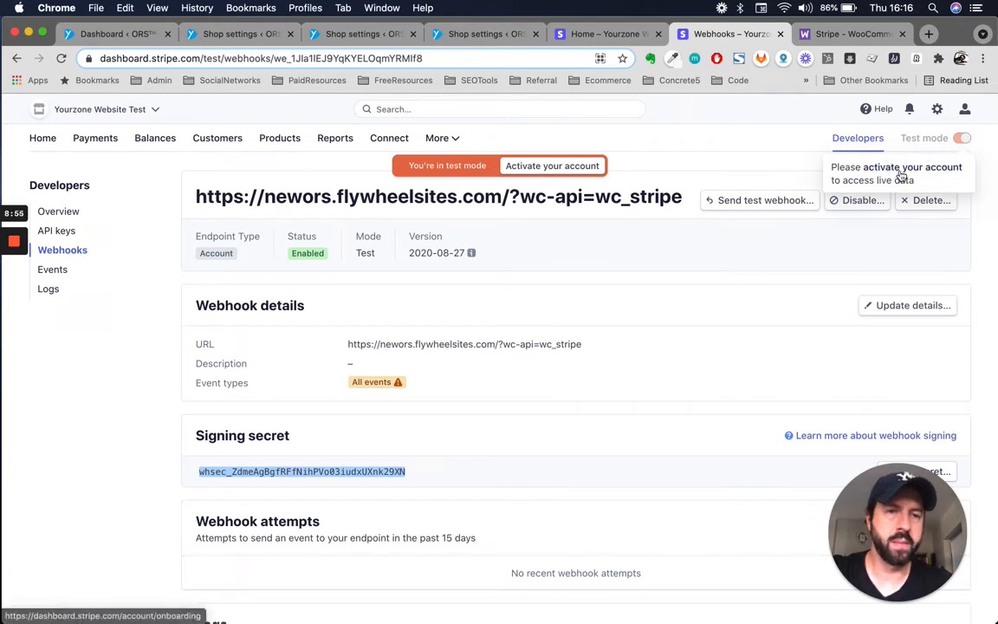
pyautogui.click(961, 139)
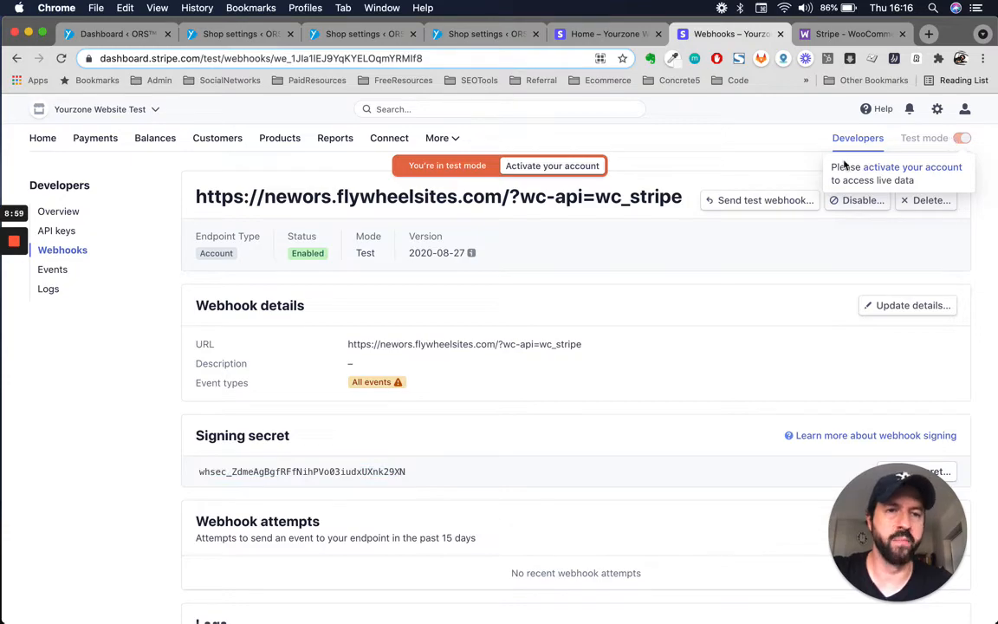
# Copy the endpoint's signing secret again and paste it into the Webhook Secret field of the WooCommerce Stripe settings.
pyautogui.scroll(-1, 476, 445)
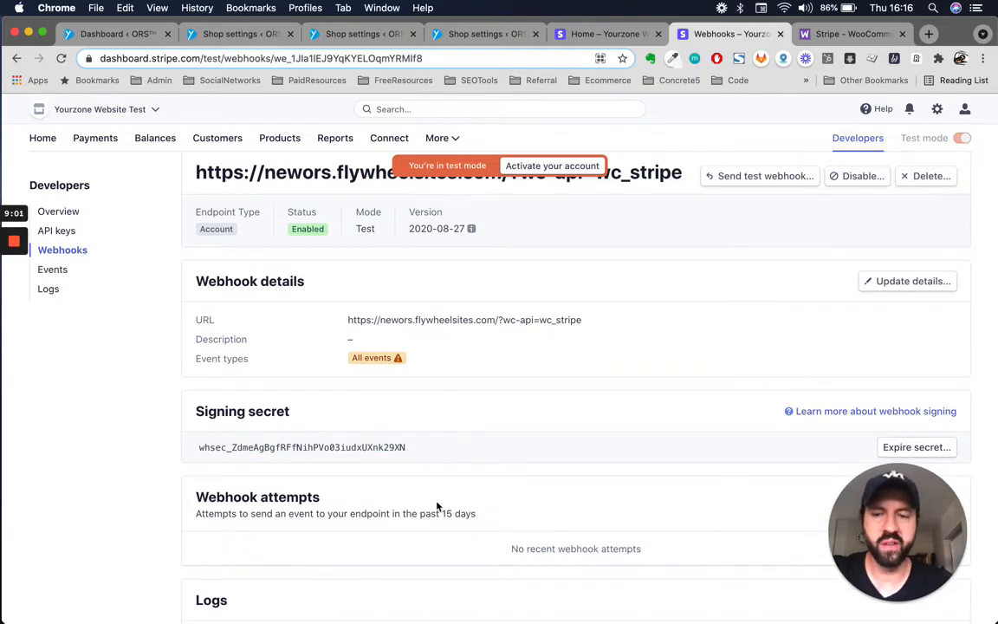
pyautogui.scroll(-1, 437, 507)
pyautogui.doubleClick(330, 415)
pyautogui.hotkey('ctrl', 'Up')
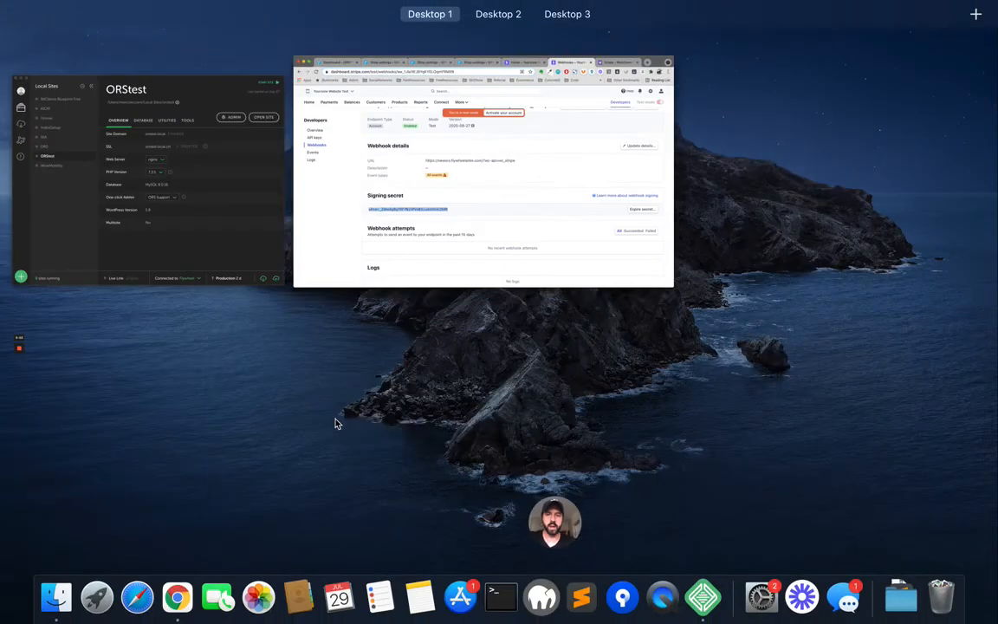
pyautogui.click(465, 236)
pyautogui.click(477, 37)
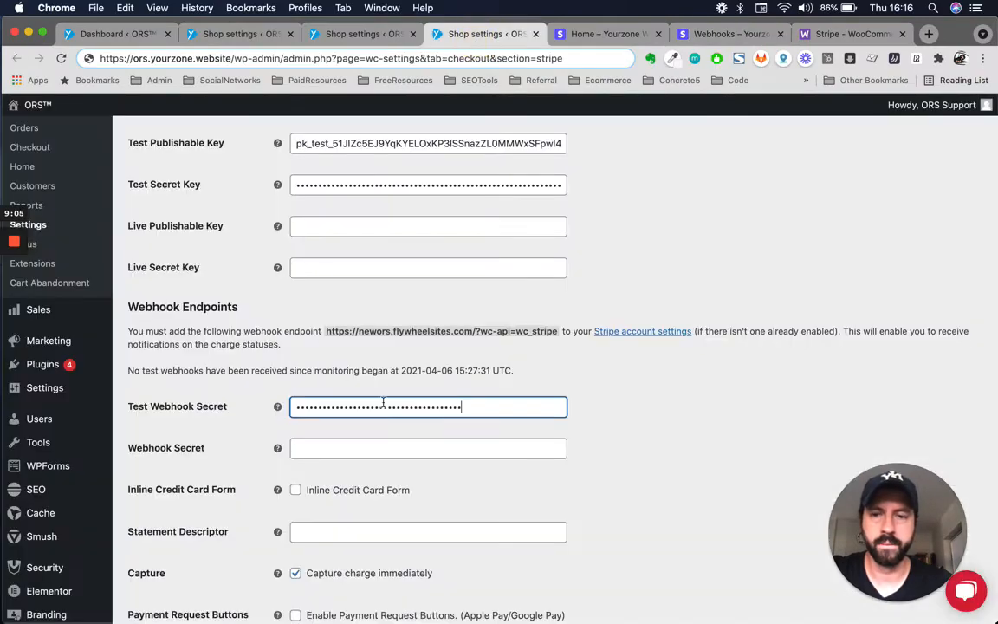
pyautogui.click(396, 445)
pyautogui.press('super+v')
pyautogui.click(712, 395)
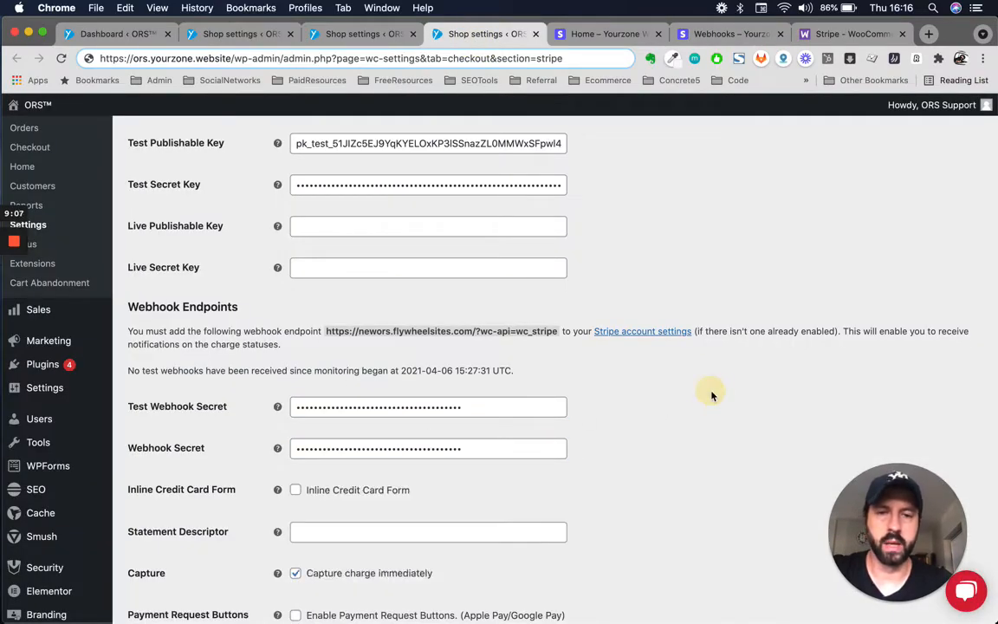
# Enter YZ-WEBSITE as the statement descriptor in the Stripe settings.
pyautogui.scroll(-5, 712, 395)
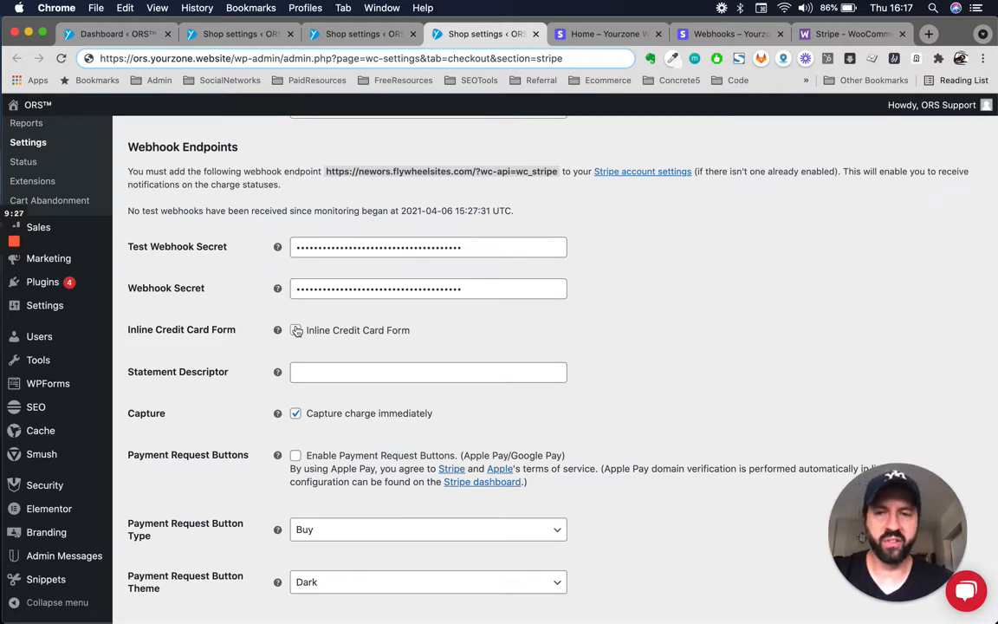
pyautogui.click(399, 377)
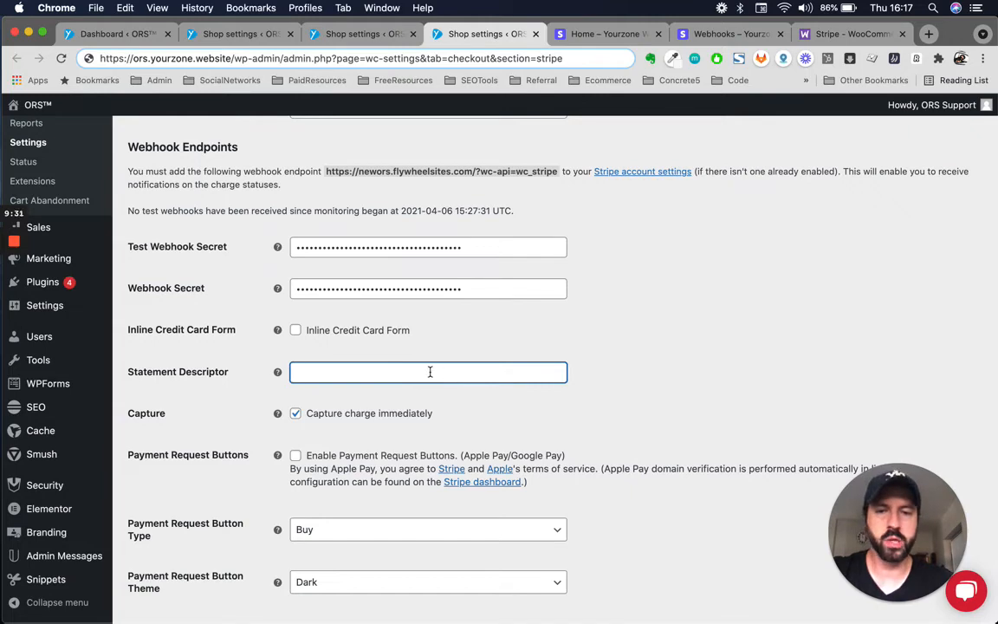
pyautogui.scroll(2, 438, 371)
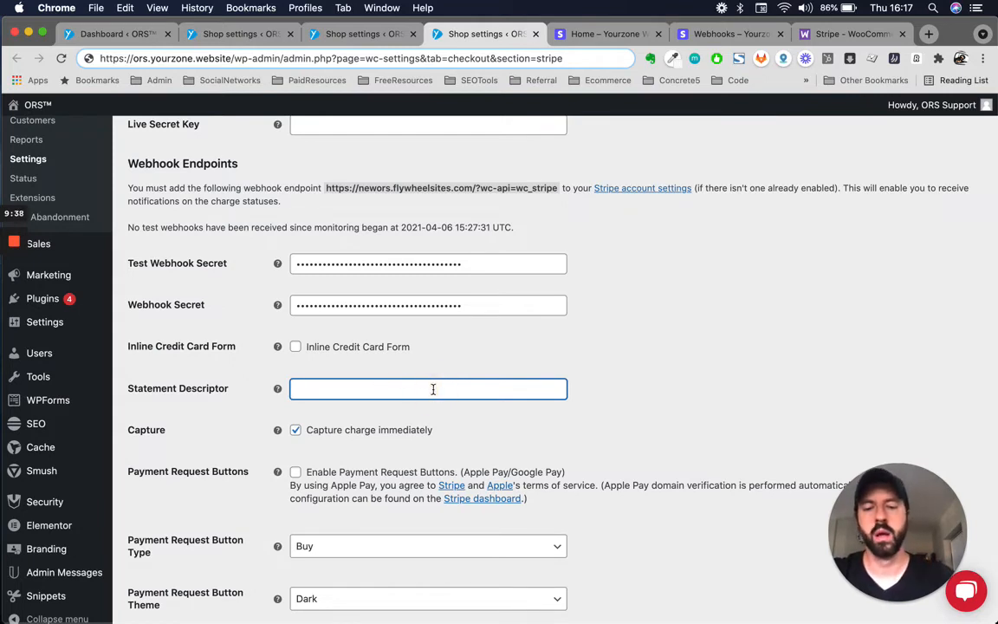
pyautogui.write('YZ')
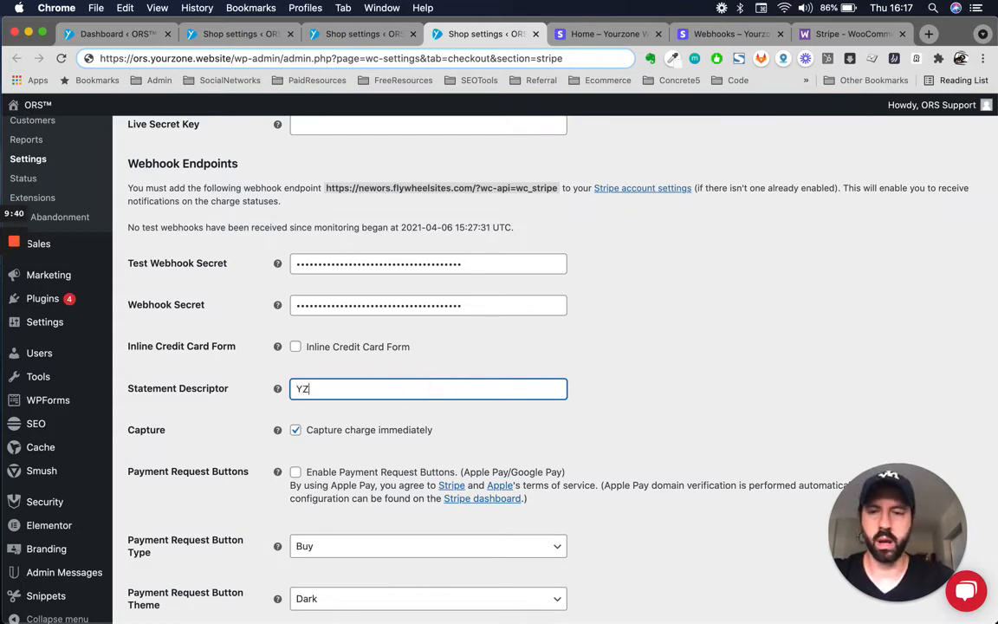
pyautogui.write('-WEBSIT')
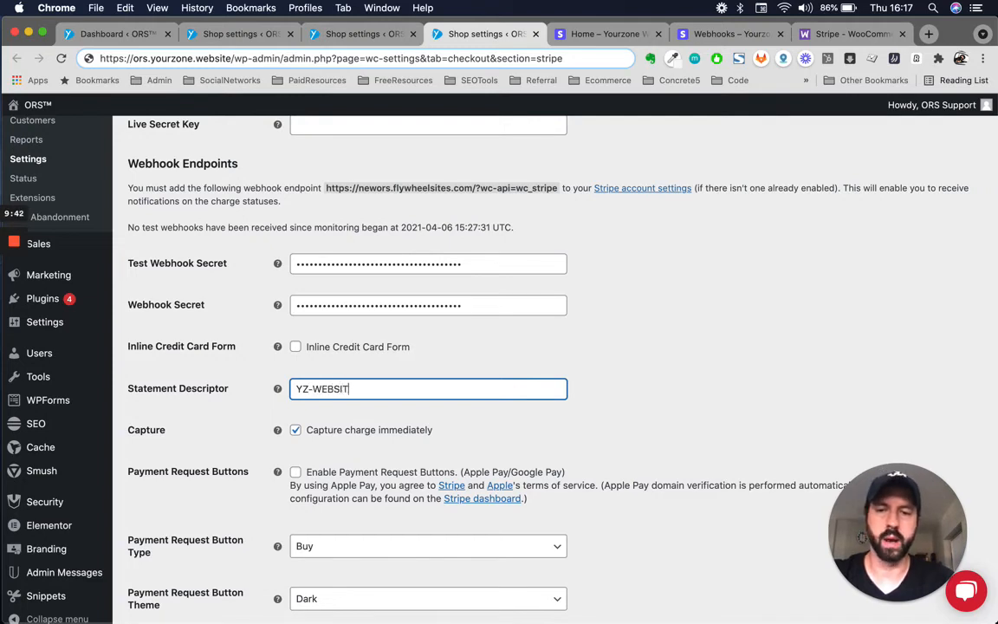
pyautogui.write('E')
# Replace the statement descriptor with YOURZONE.
pyautogui.doubleClick(426, 385)
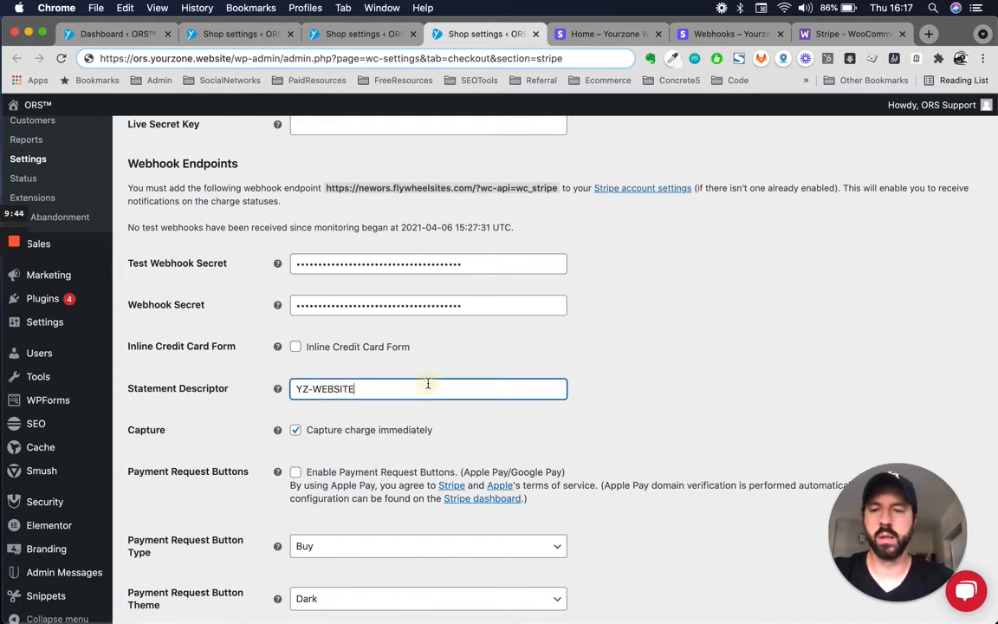
pyautogui.press('BackSpace')
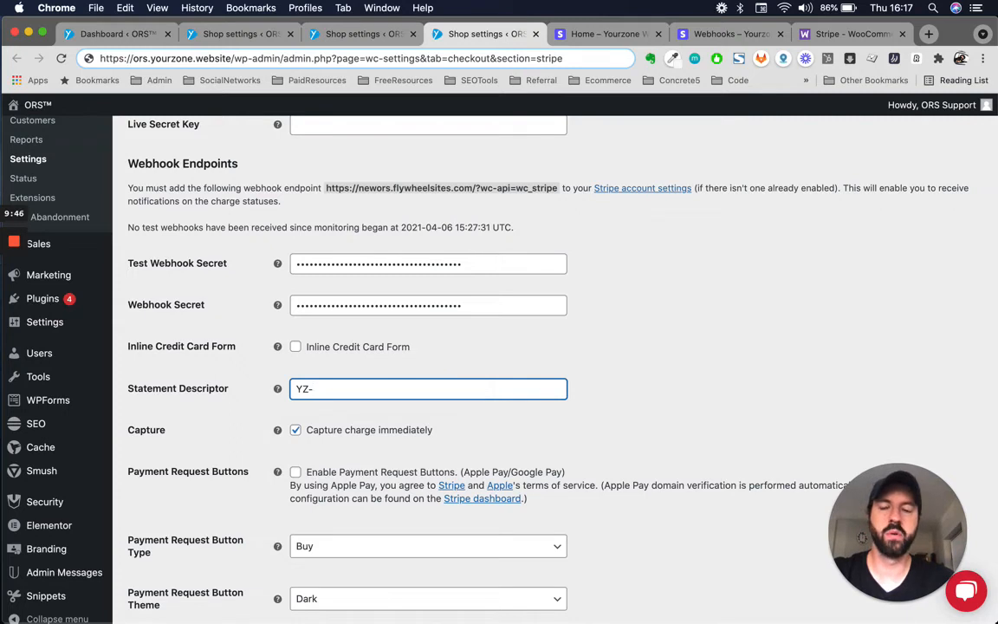
pyautogui.write('R')
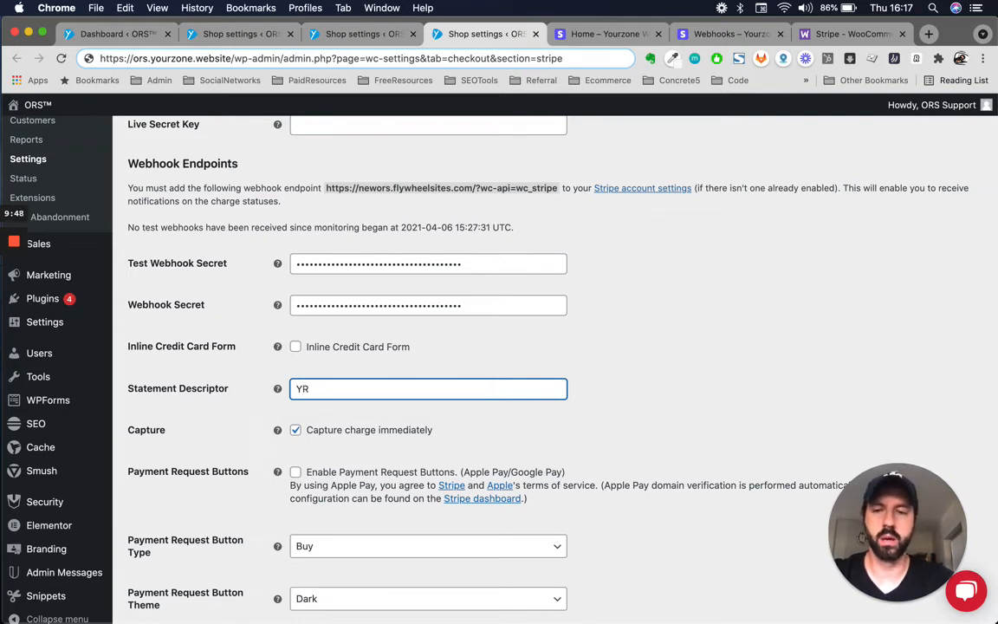
pyautogui.write('OZONE')
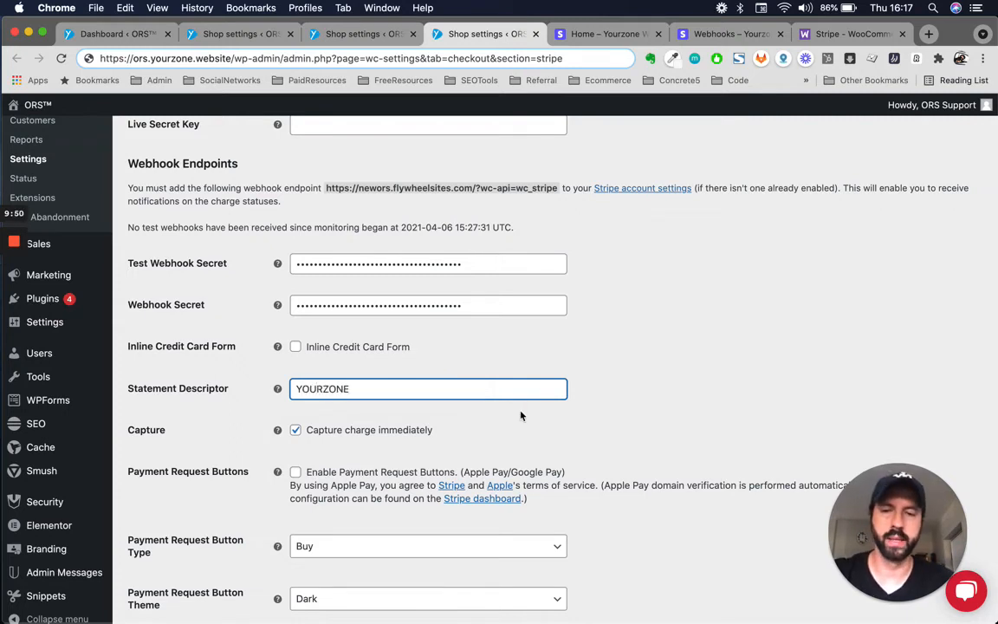
# Check the Capture option's help, enable the Apple Pay/Google Pay payment request buttons and review the remaining Stripe settings.
pyautogui.scroll(-2, 469, 375)
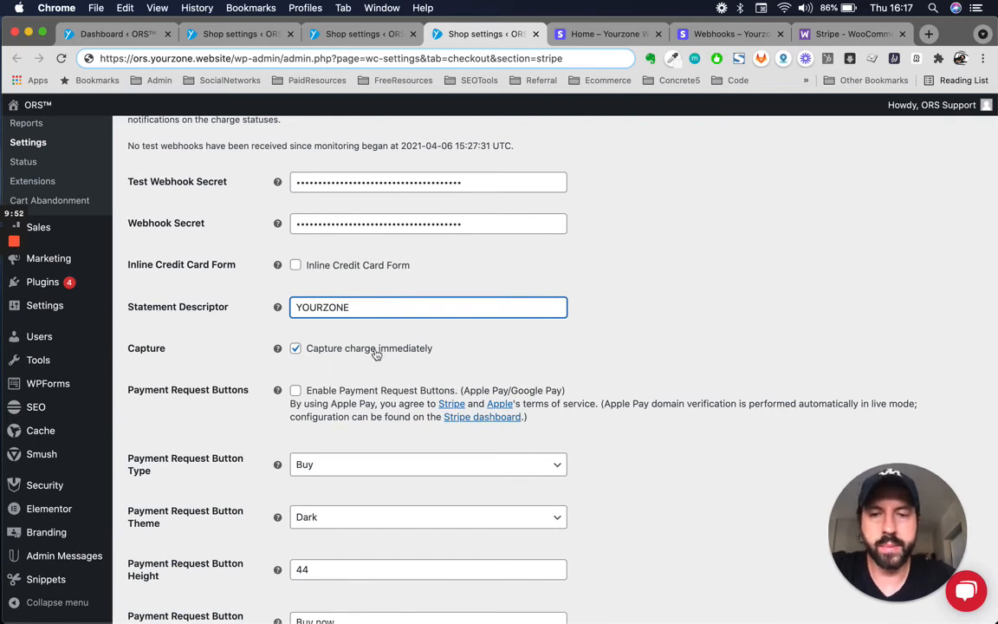
pyautogui.moveTo(278, 351)
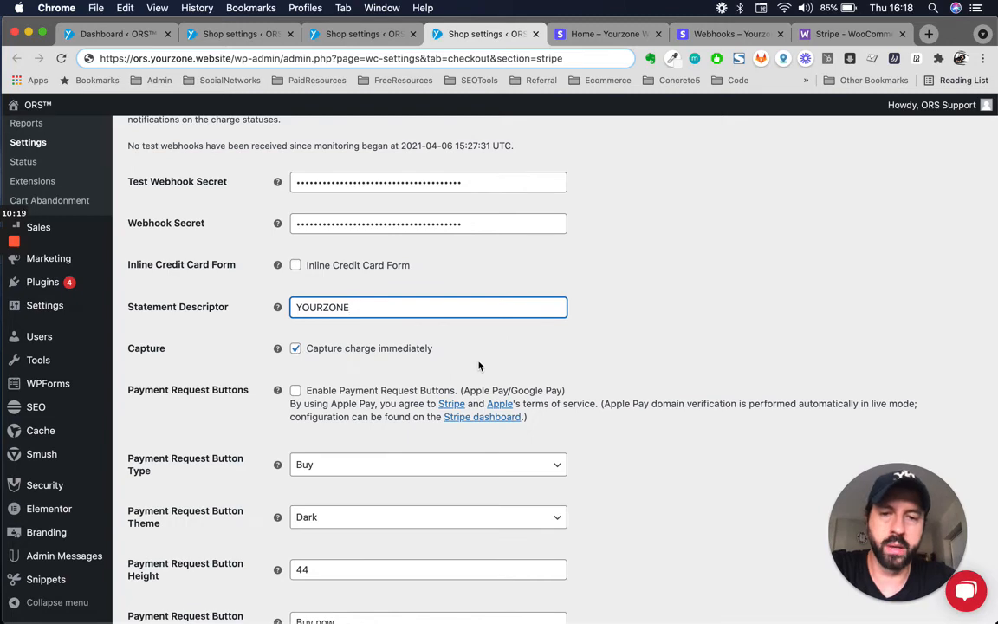
pyautogui.scroll(-1, 508, 519)
pyautogui.scroll(-1, 509, 520)
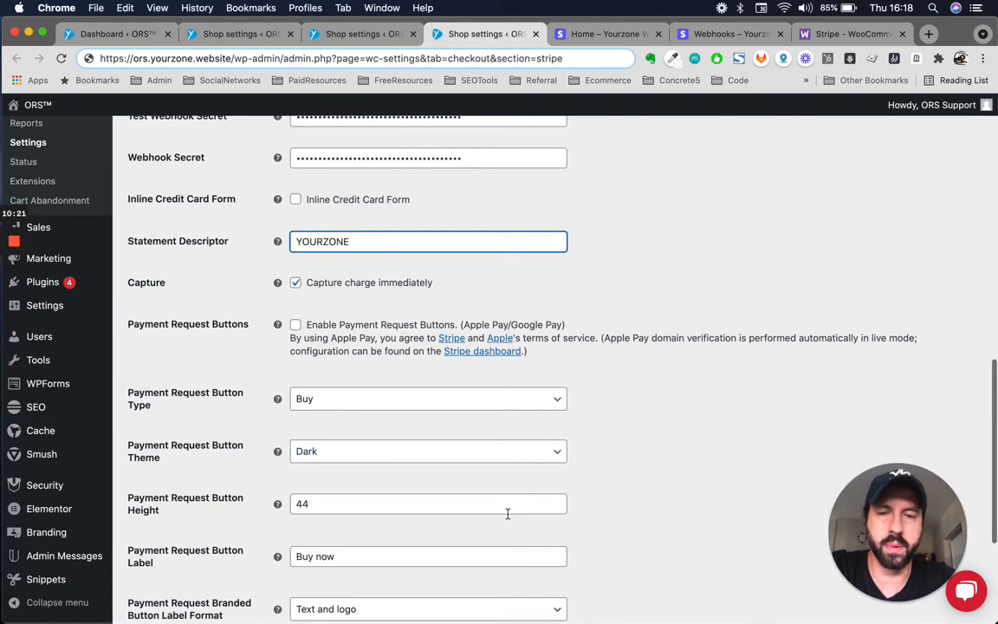
pyautogui.click(296, 326)
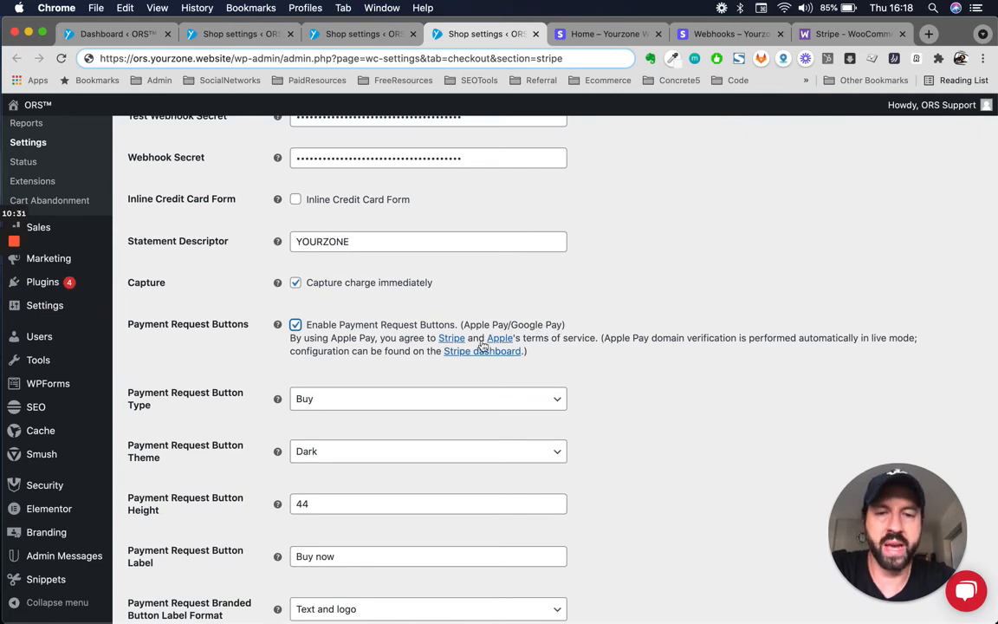
pyautogui.scroll(-2, 624, 475)
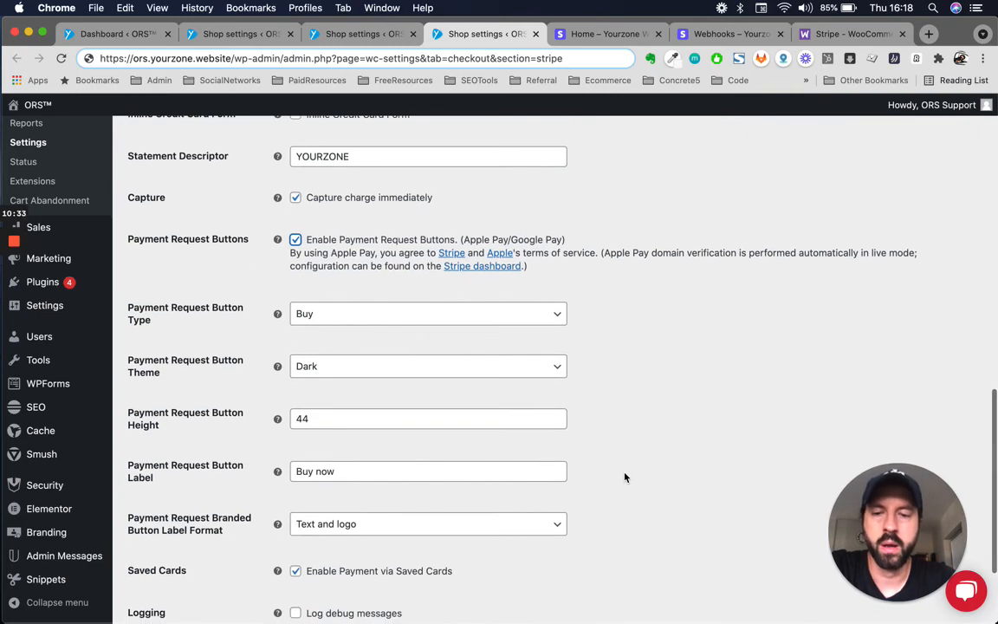
pyautogui.scroll(-2, 623, 475)
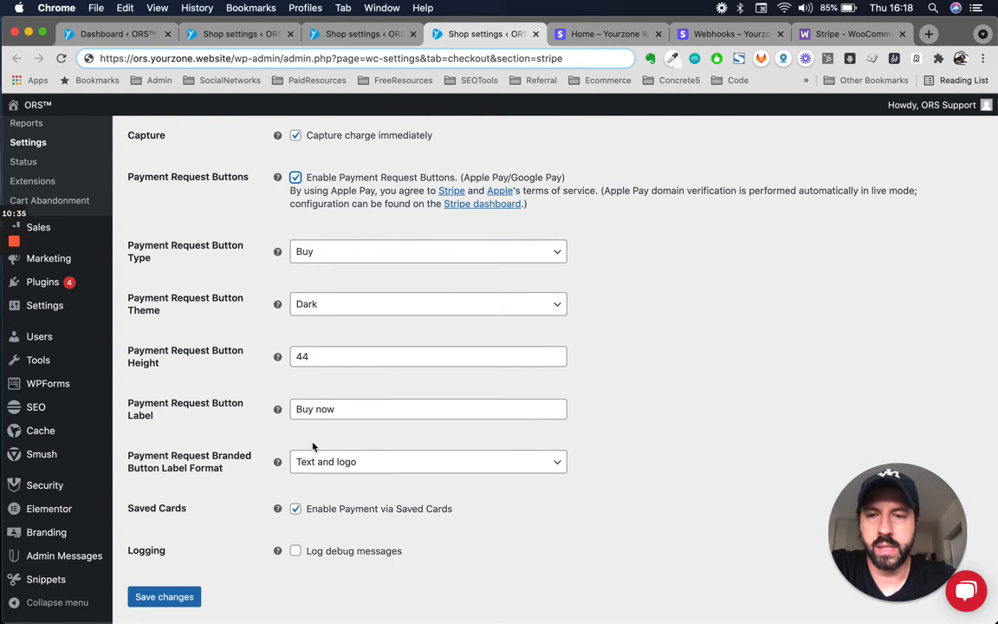
# Review the available payment request button types and the button label in the Stripe settings, keeping Buy and Buy now.
pyautogui.click(299, 251)
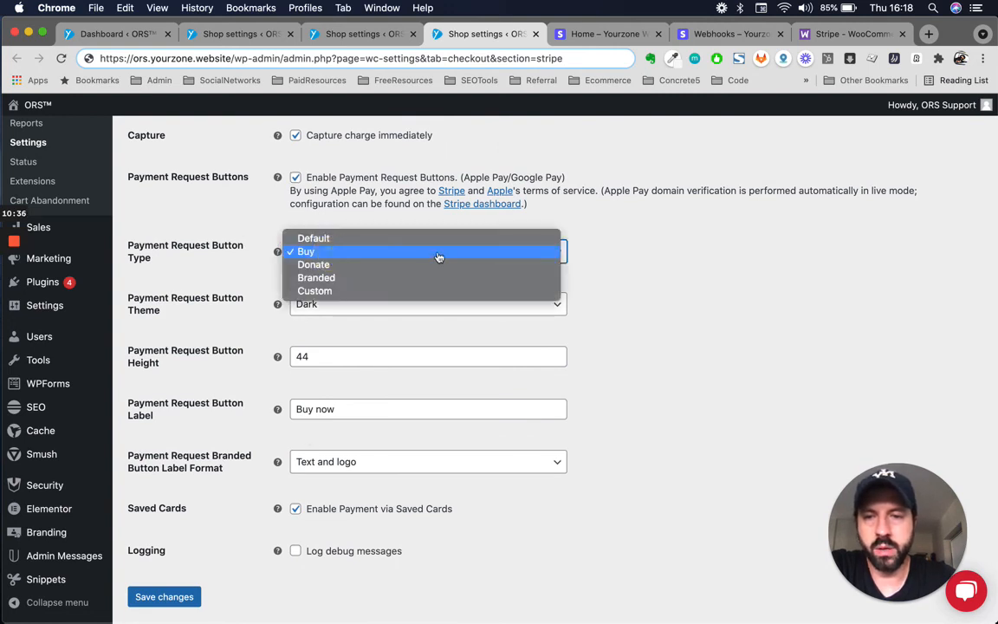
pyautogui.click(615, 273)
pyautogui.scroll(-1, 318, 329)
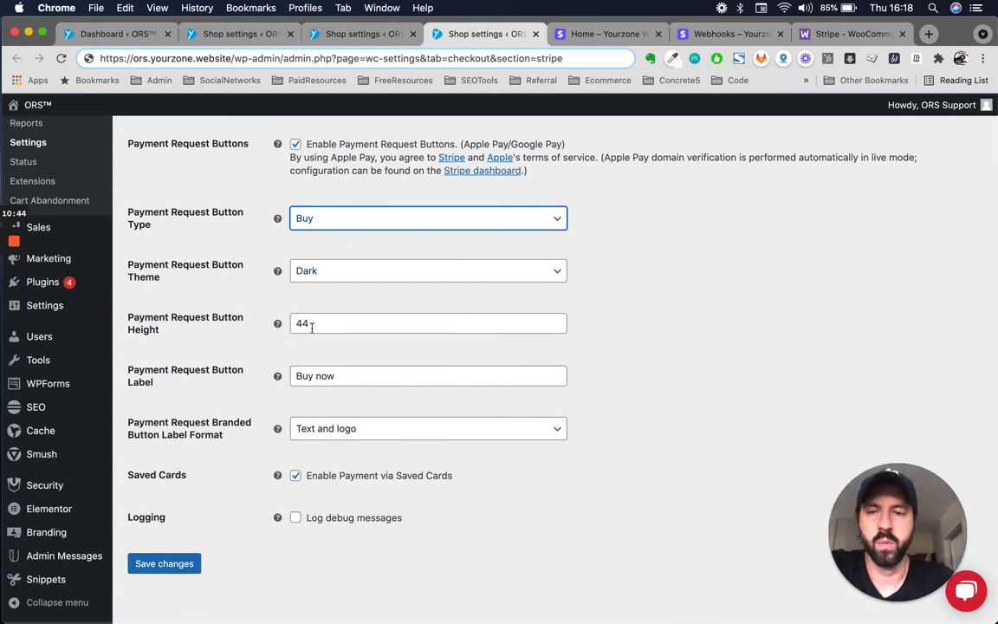
pyautogui.moveTo(383, 370); pyautogui.dragTo(320, 370)
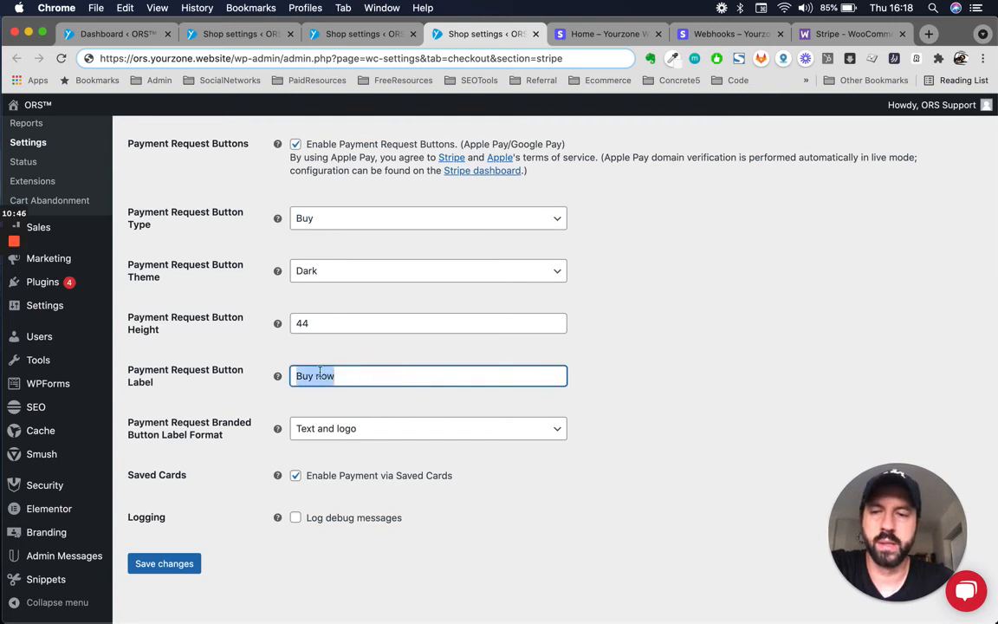
pyautogui.click(644, 423)
pyautogui.scroll(1, 639, 430)
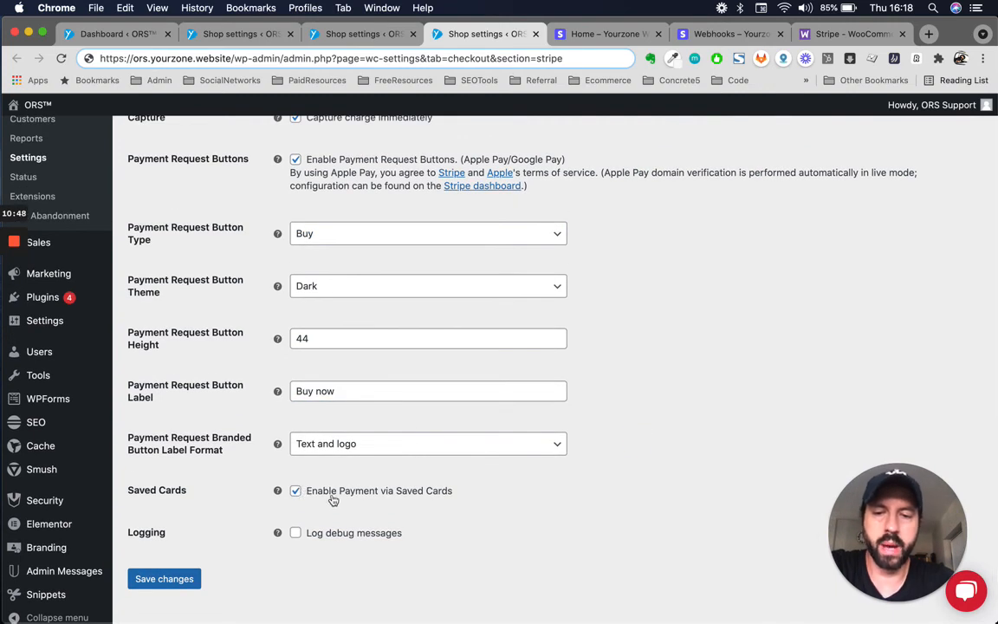
# Review the complete Stripe settings, checking the account keys, webhook secrets, statement descriptor and payment request button options.
pyautogui.scroll(10, 468, 494)
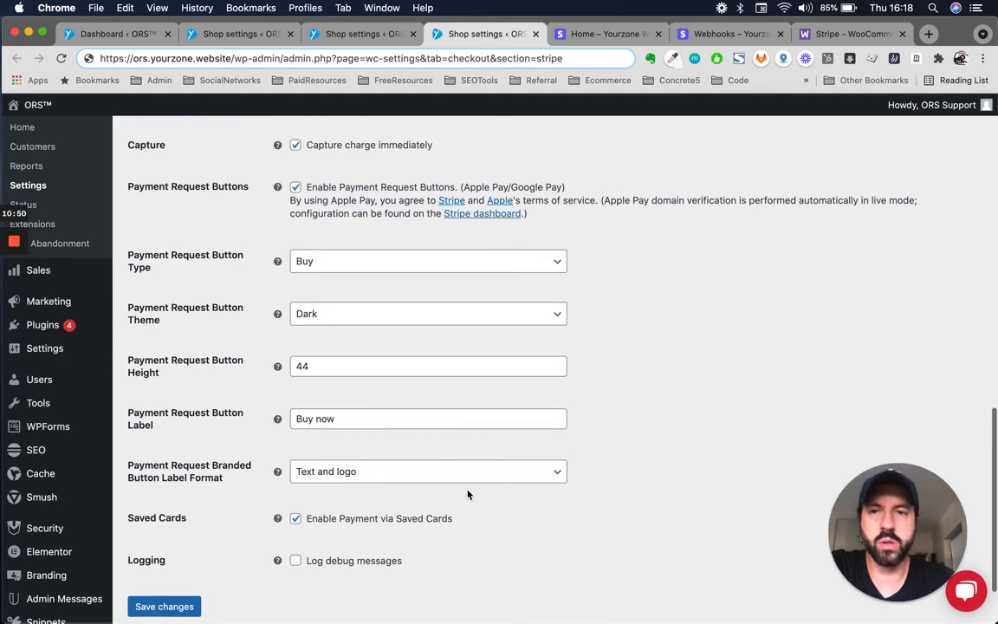
pyautogui.scroll(7, 468, 494)
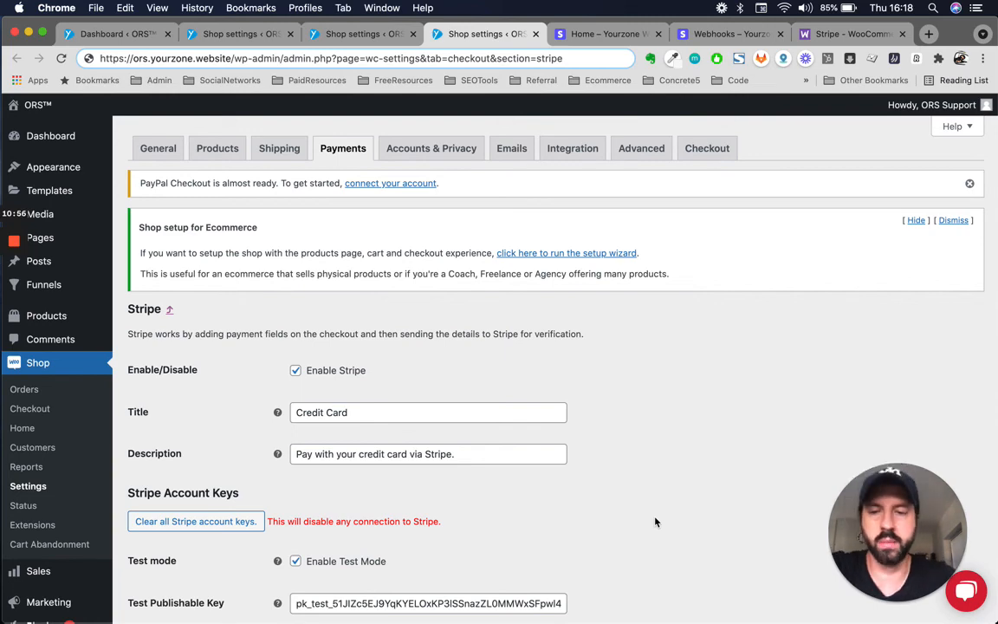
pyautogui.scroll(-2, 656, 522)
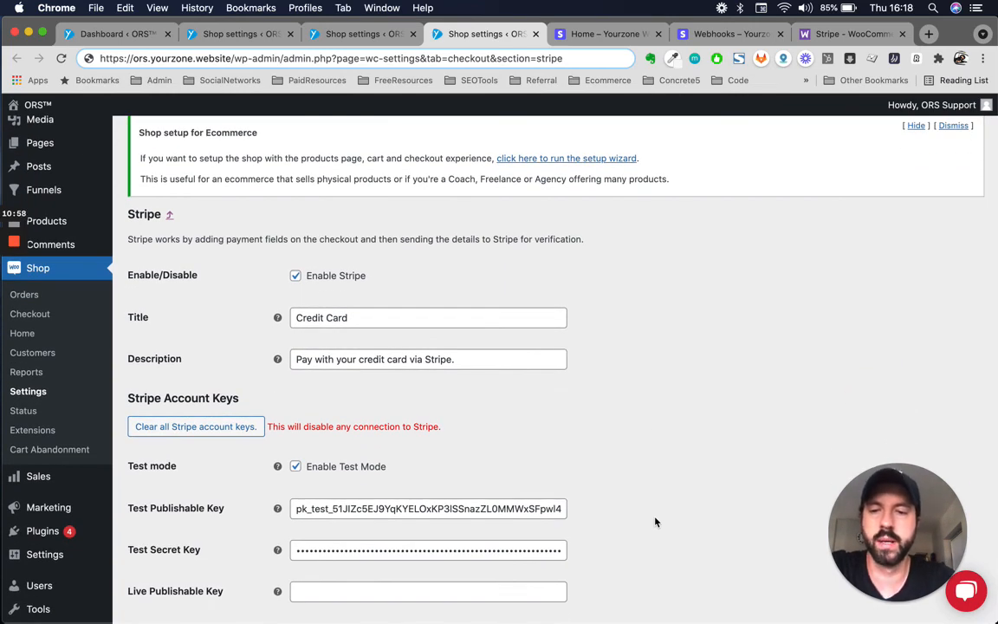
pyautogui.scroll(-4, 656, 522)
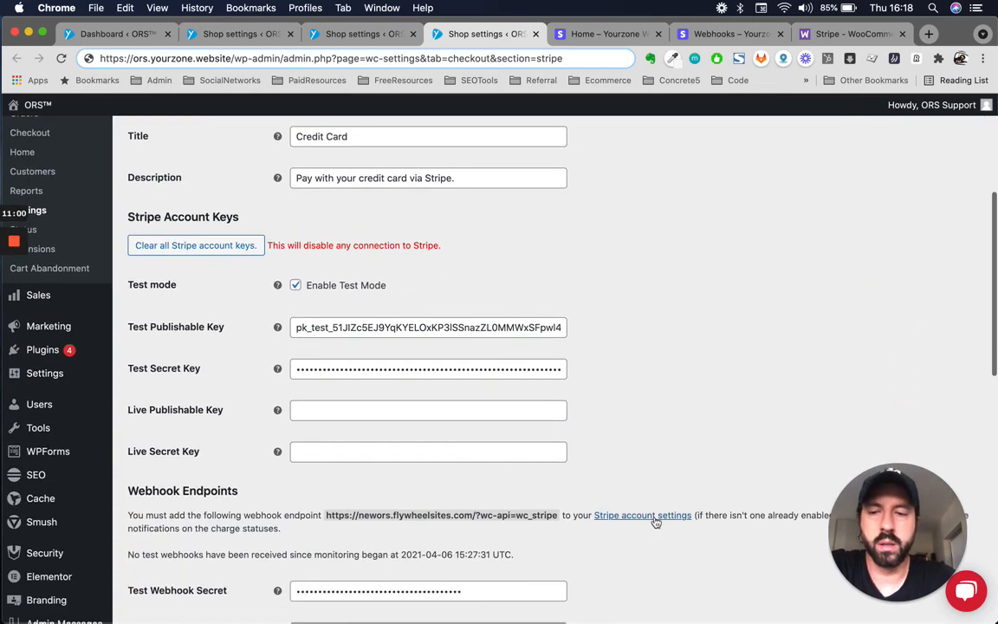
pyautogui.scroll(-2, 606, 518)
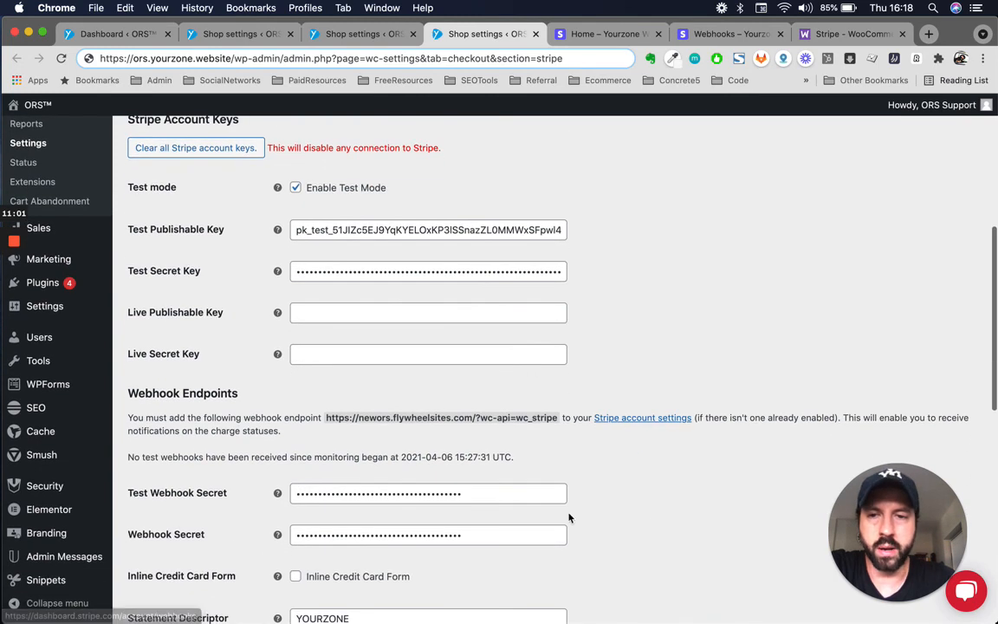
pyautogui.click(520, 233)
pyautogui.click(682, 260)
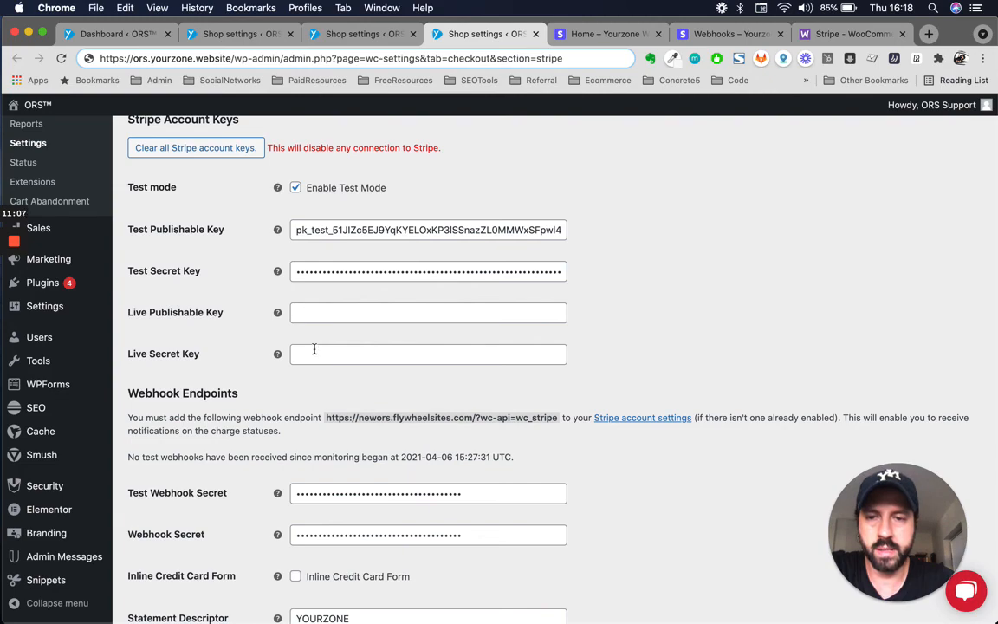
pyautogui.scroll(-5, 291, 422)
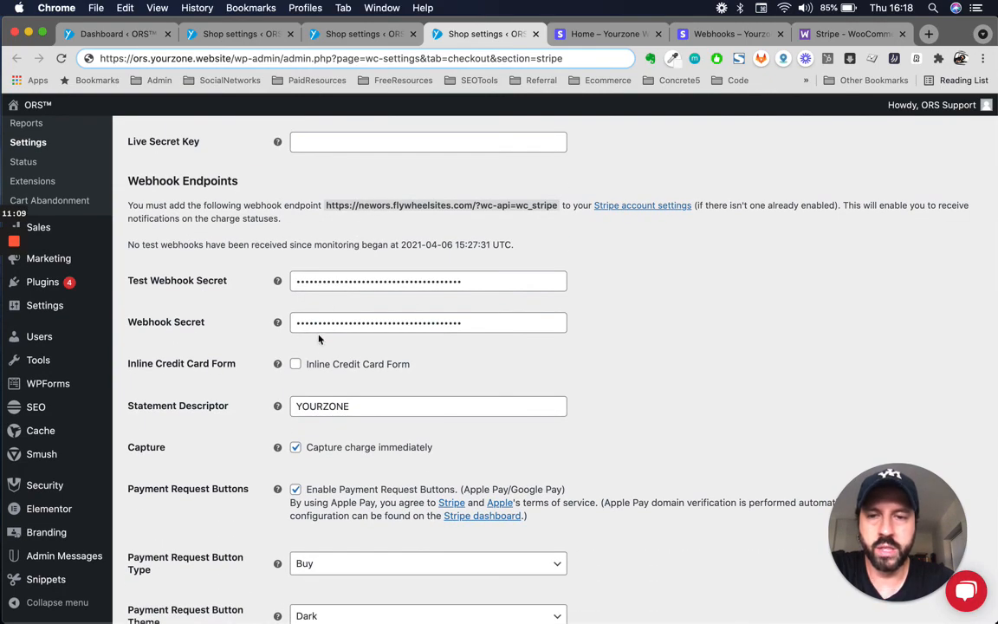
pyautogui.scroll(-5, 430, 474)
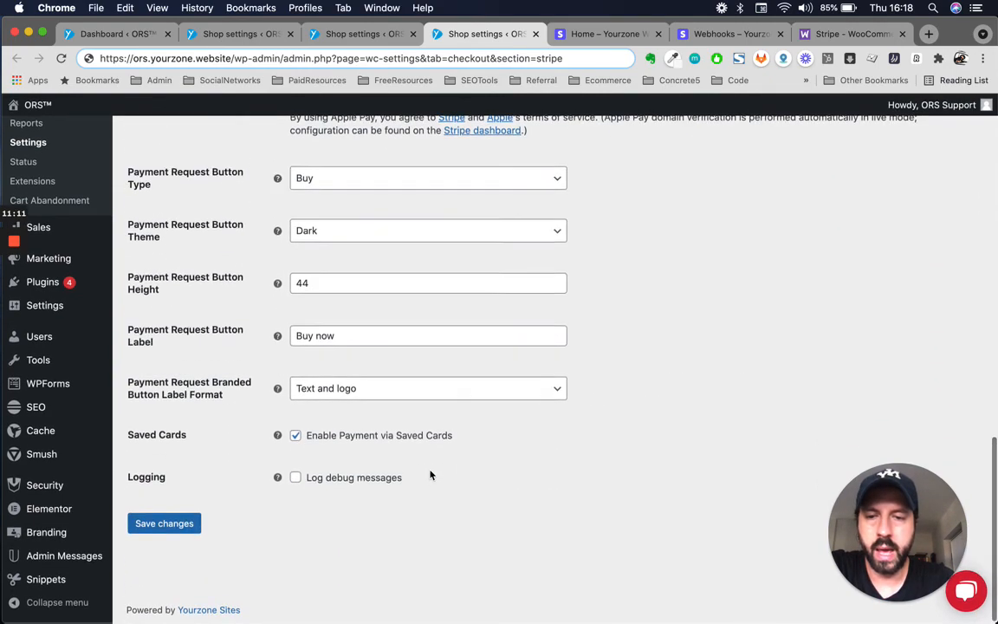
# Disable test mode under Stripe Account Keys and save the Stripe settings.
pyautogui.scroll(20, 430, 475)
pyautogui.scroll(-5, 323, 550)
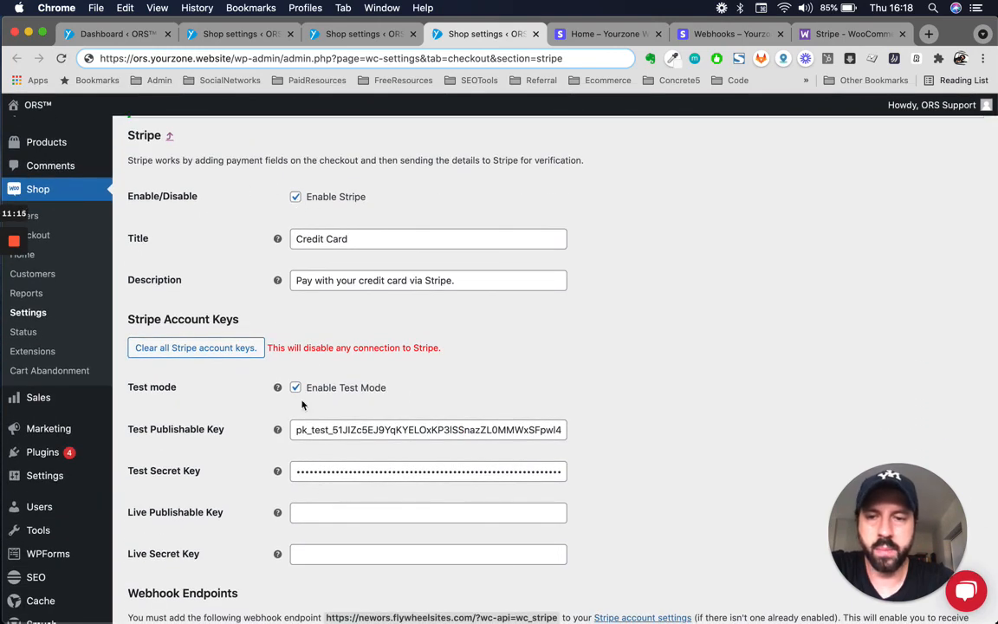
pyautogui.scroll(-1, 302, 405)
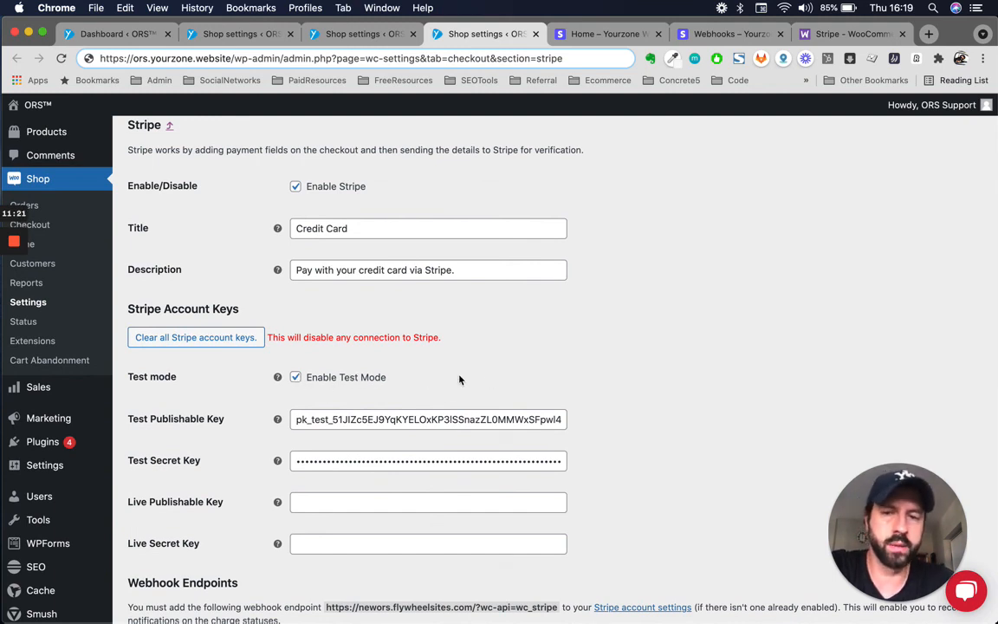
pyautogui.click(295, 379)
pyautogui.scroll(-15, 147, 485)
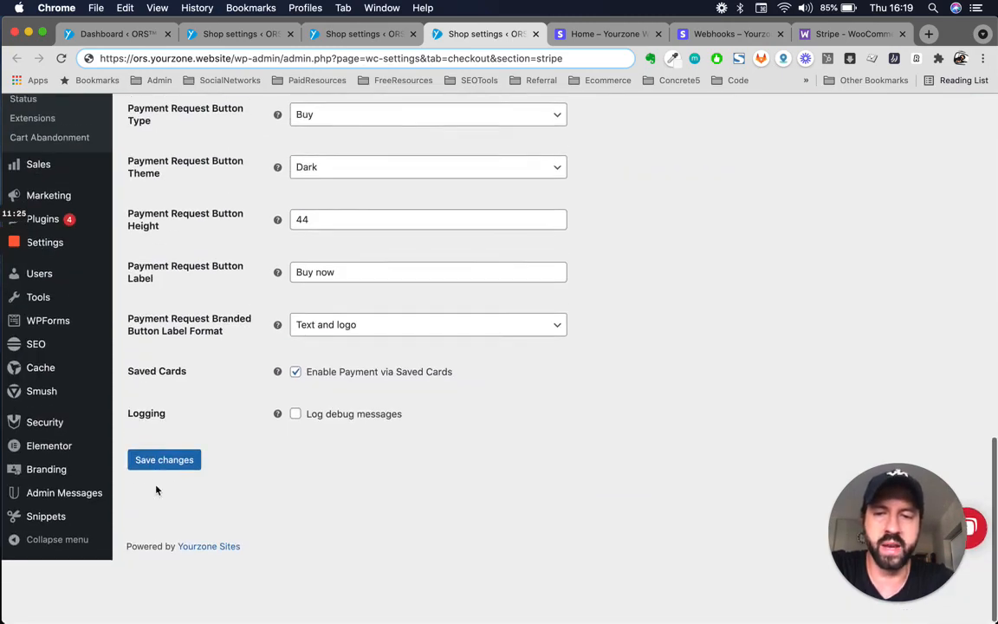
pyautogui.click(163, 522)
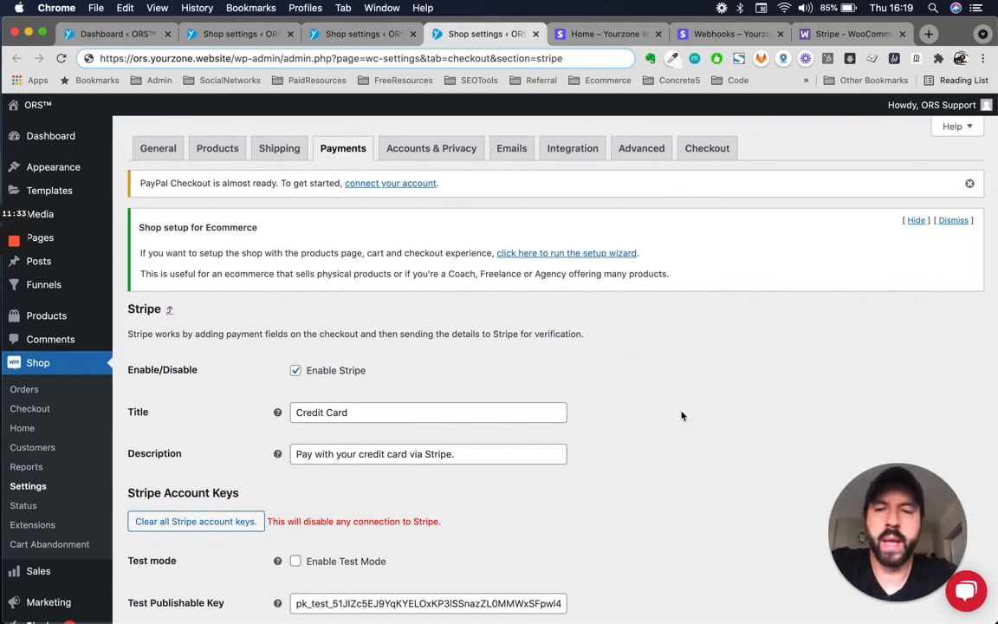
pyautogui.moveTo(15, 241)
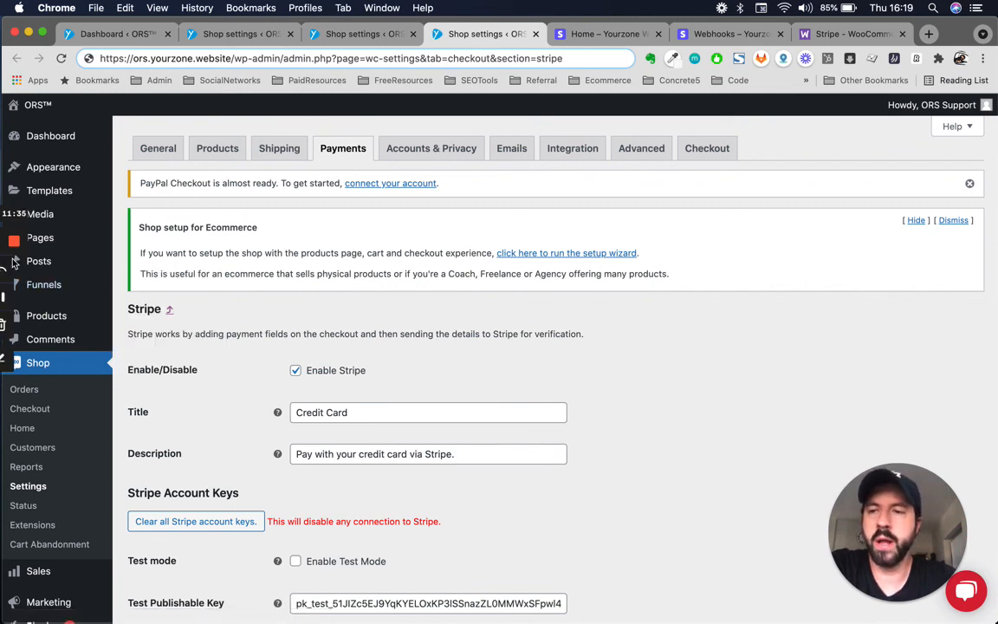